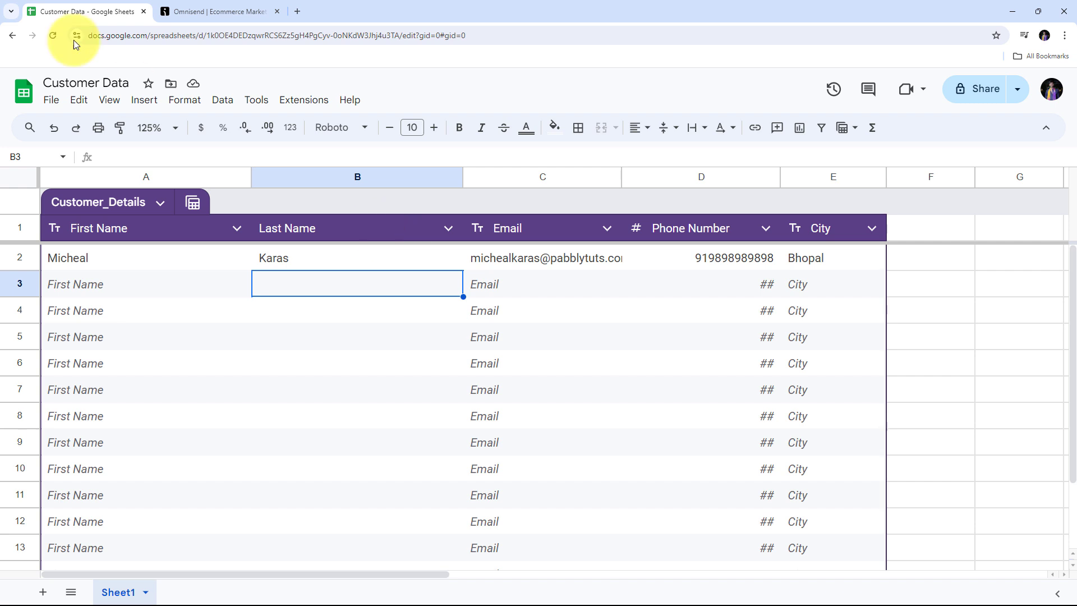
Step: Switch to the Omnisend tab showing the Audience contact list of 5 contacts
left_click(216, 8)
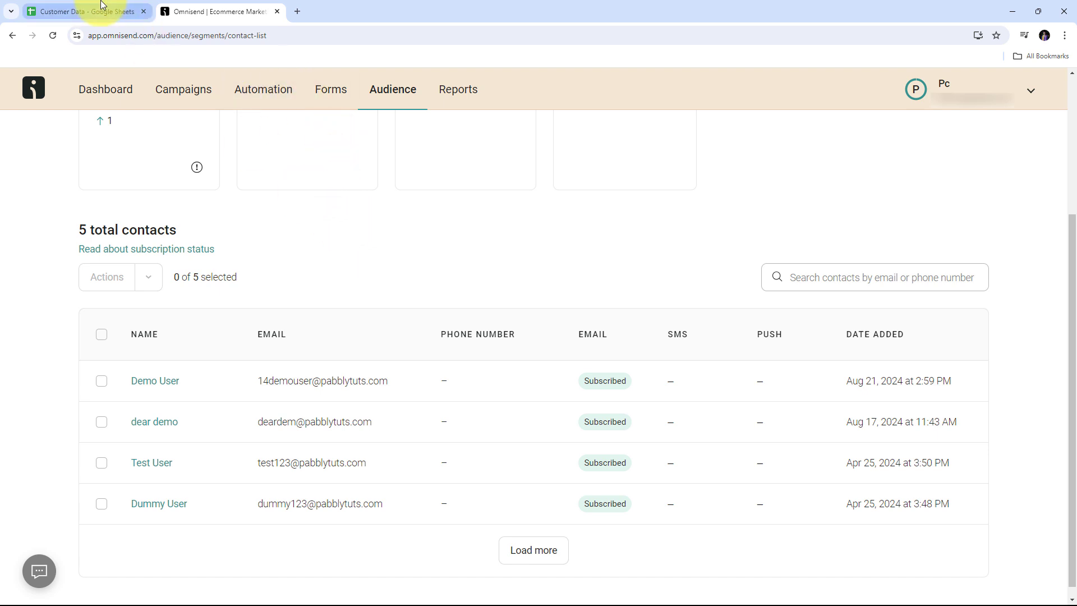
left_click(84, 11)
left_click(210, 9)
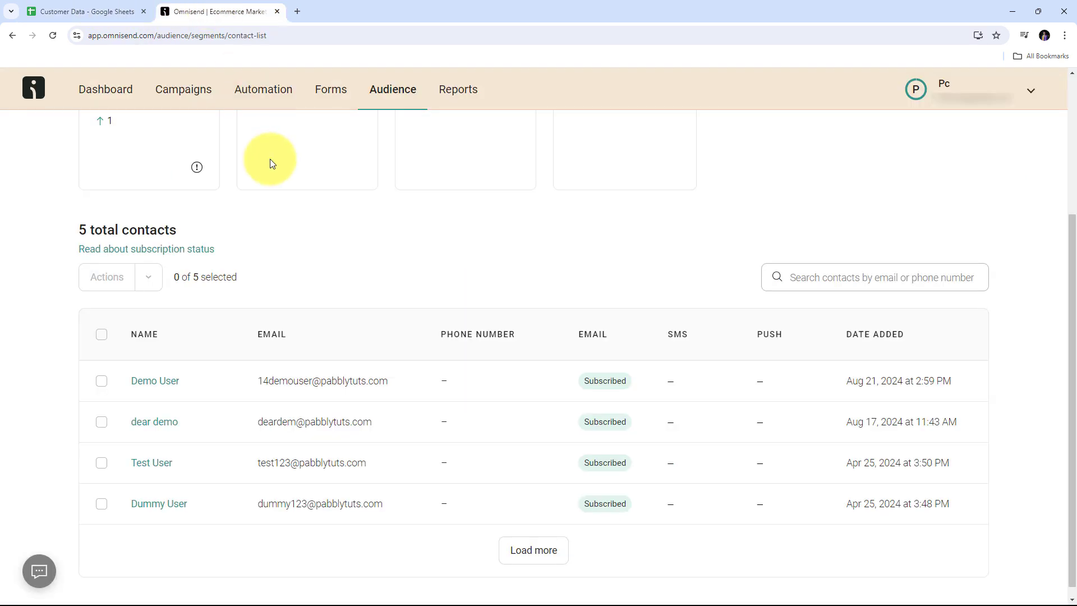
left_click(78, 11)
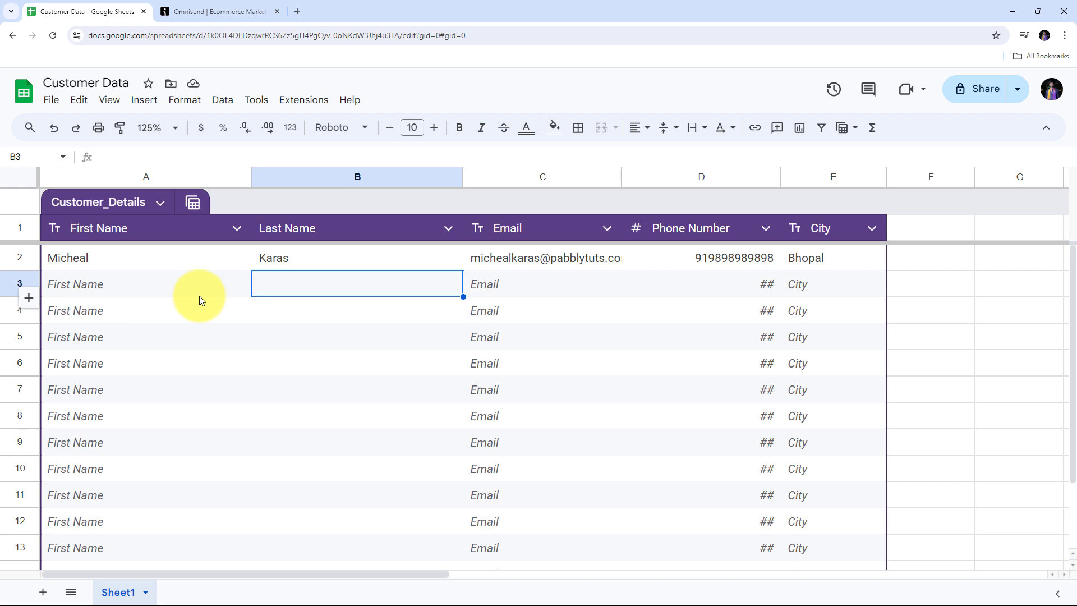
left_click(208, 9)
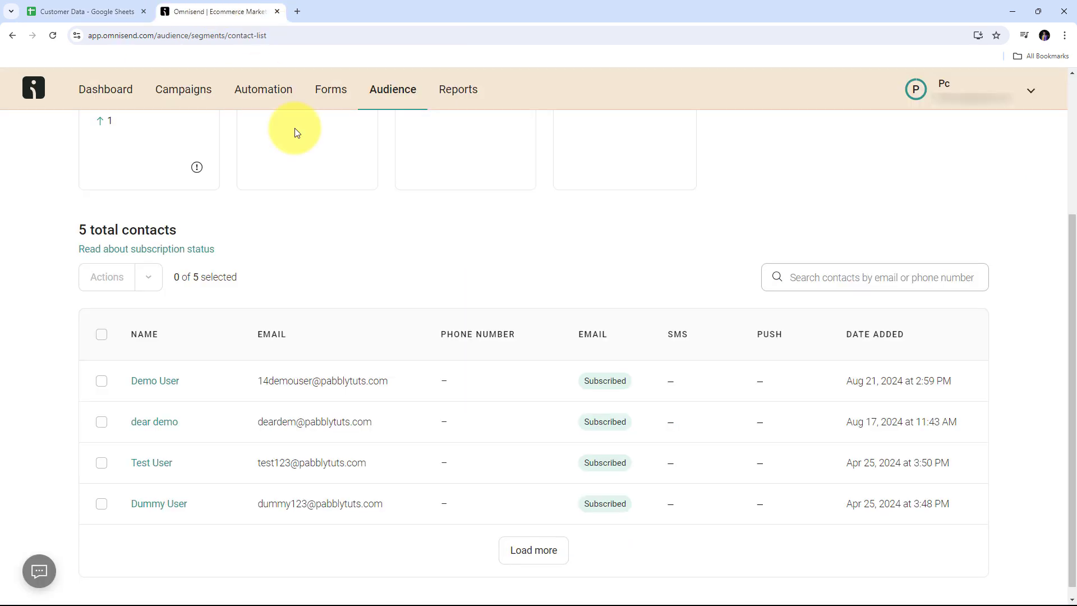
scroll(289, 242, "up", 4)
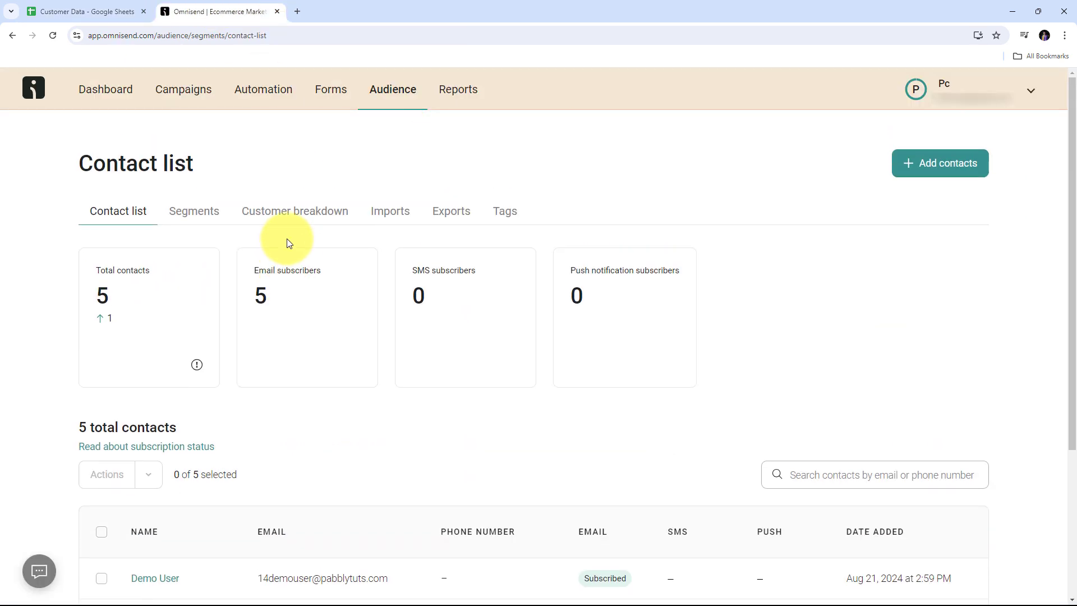
scroll(288, 242, "down", 3)
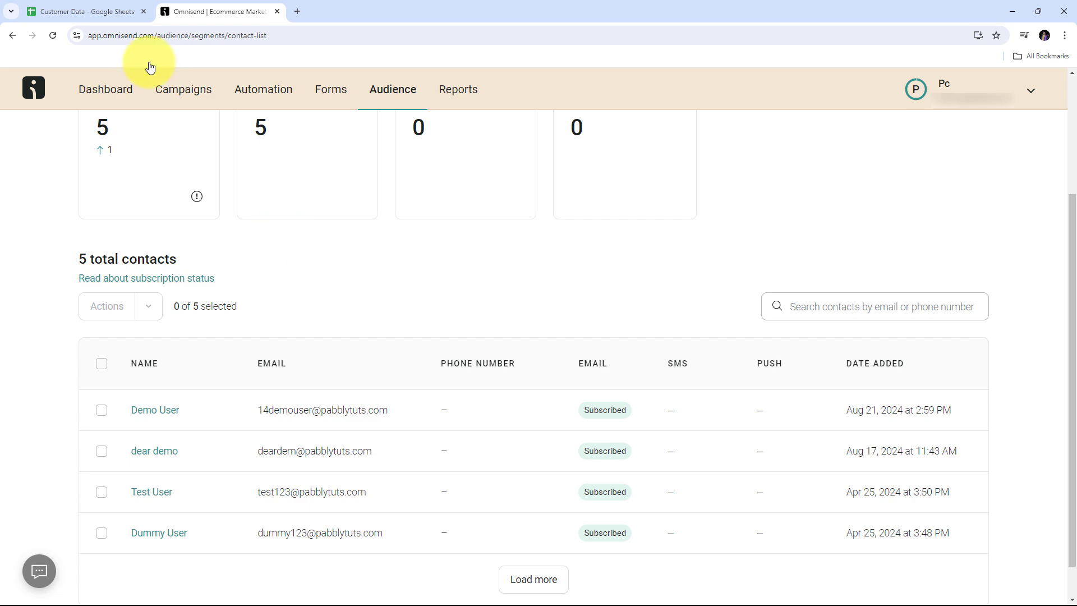
left_click(68, 11)
left_click(244, 6)
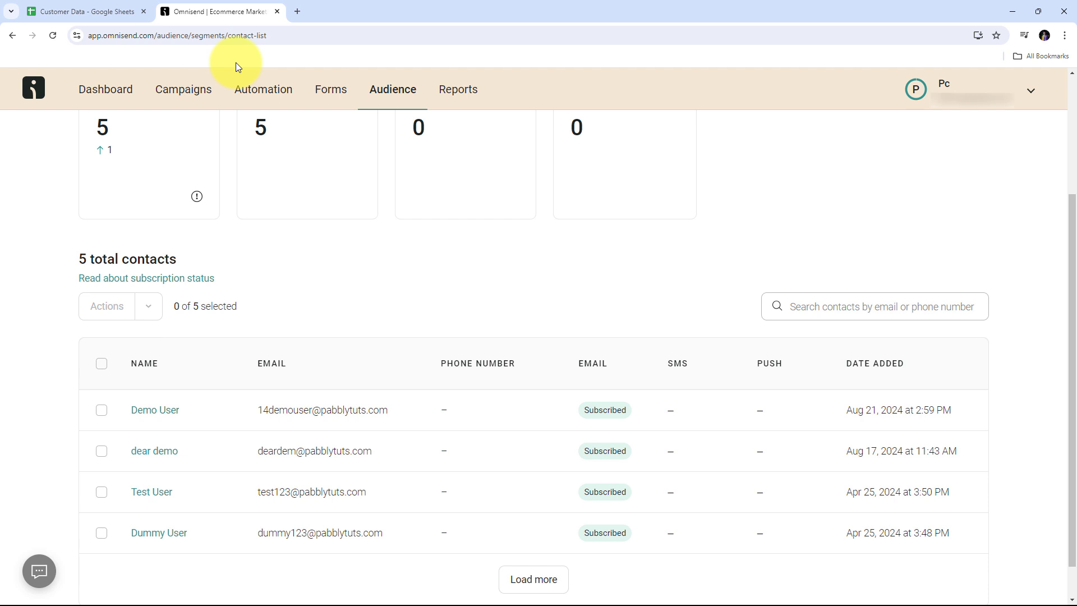
Step: Go to pabbly.com/connect in a new tab, sign in, and launch Pabbly Connect
left_click(301, 10)
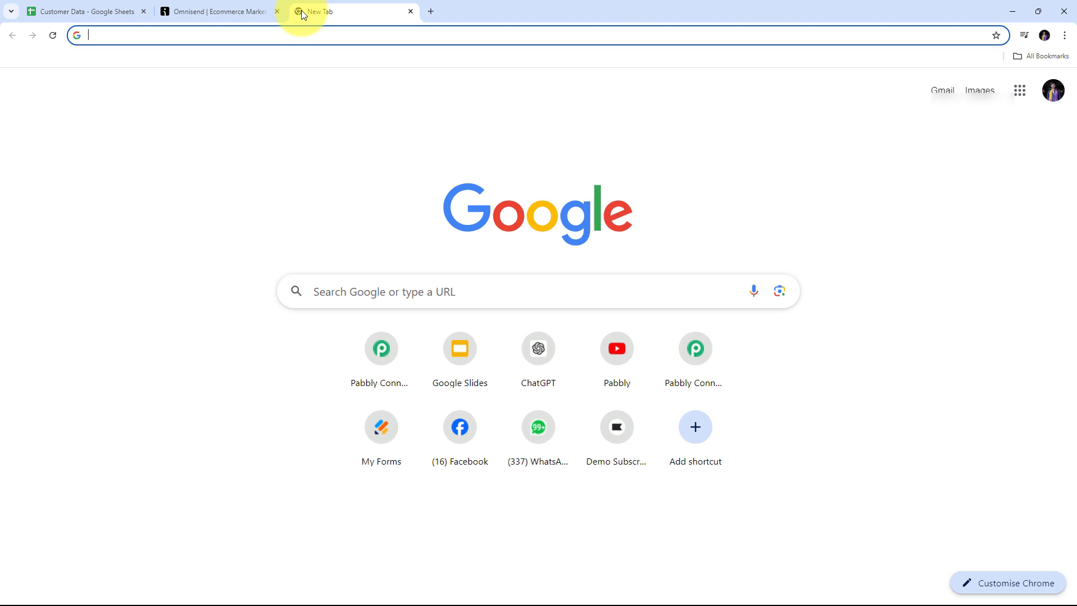
type("pabbly.com")
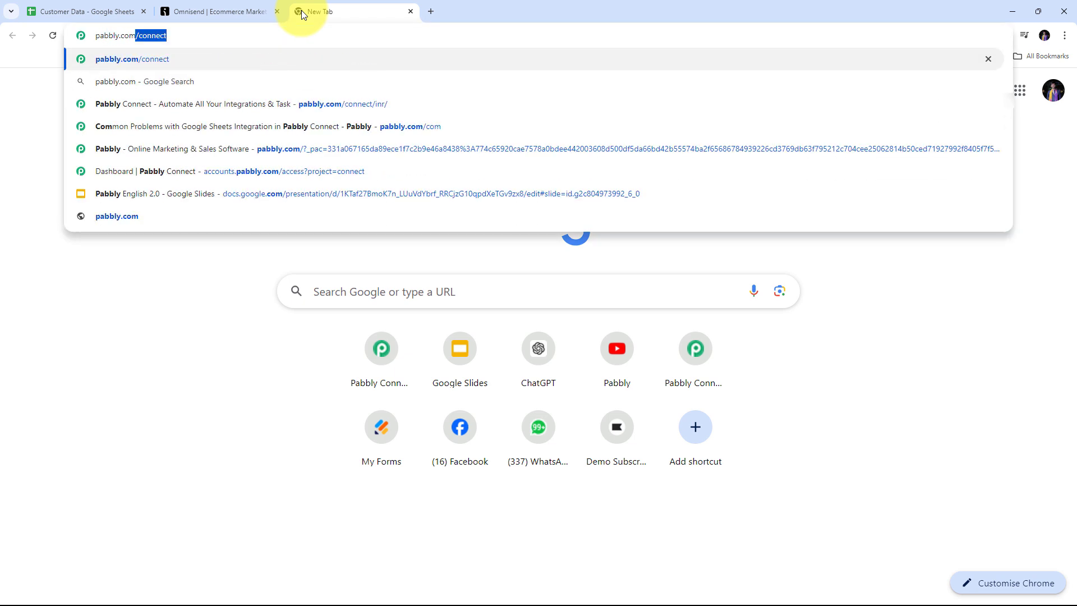
key("Return")
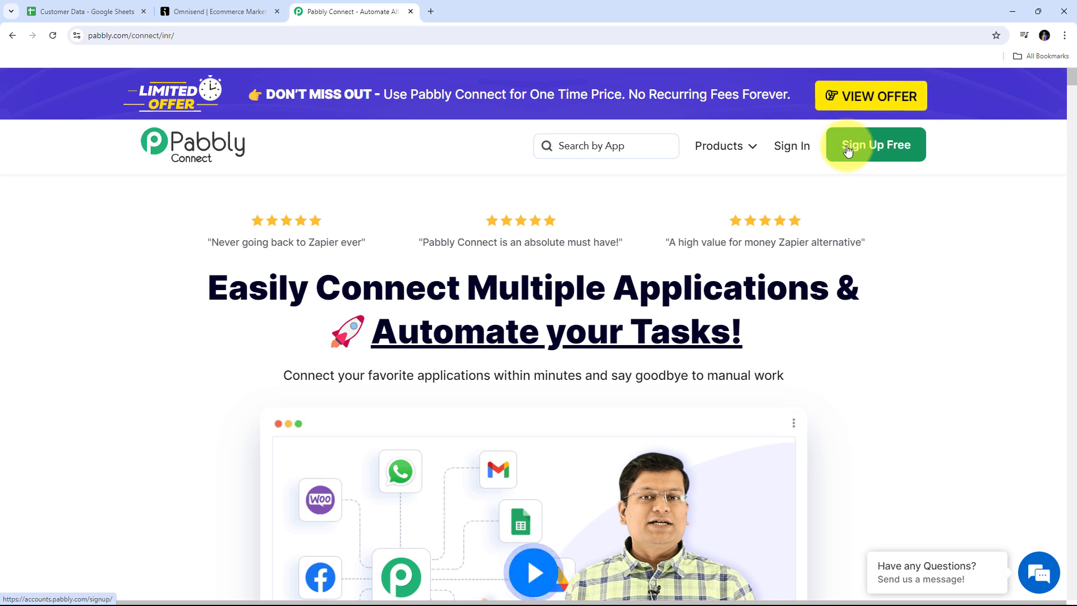
left_click(791, 147)
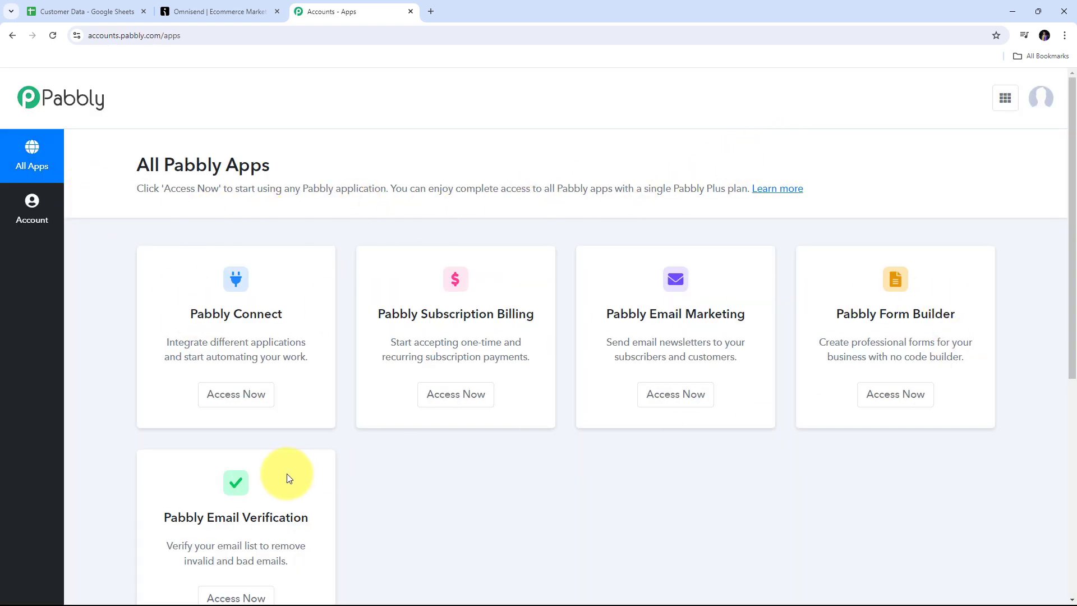
scroll(286, 435, "down", 3)
scroll(180, 218, "up", 1)
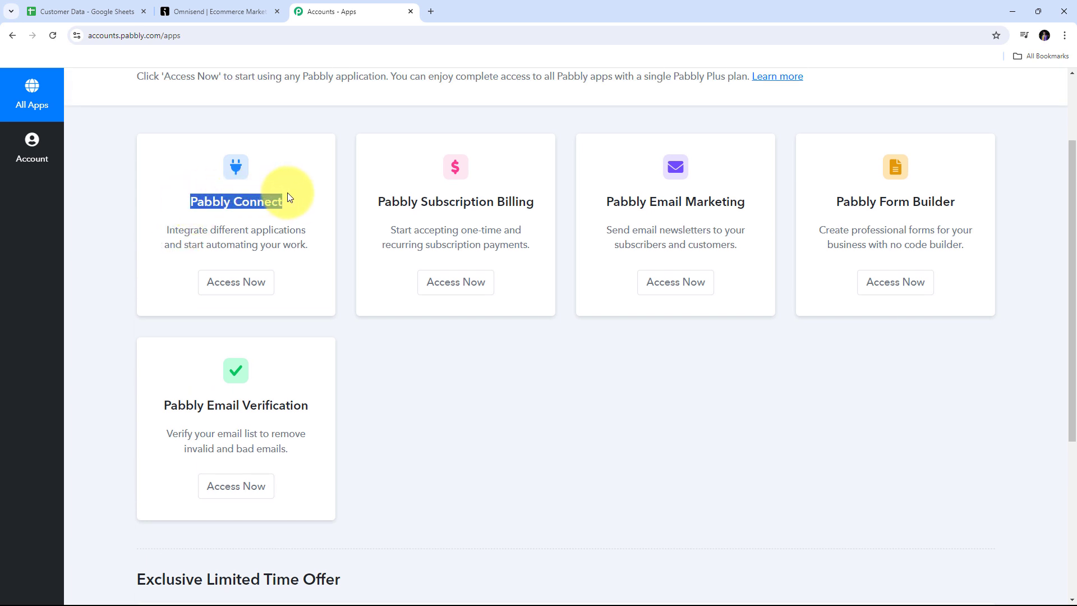
left_click(231, 284)
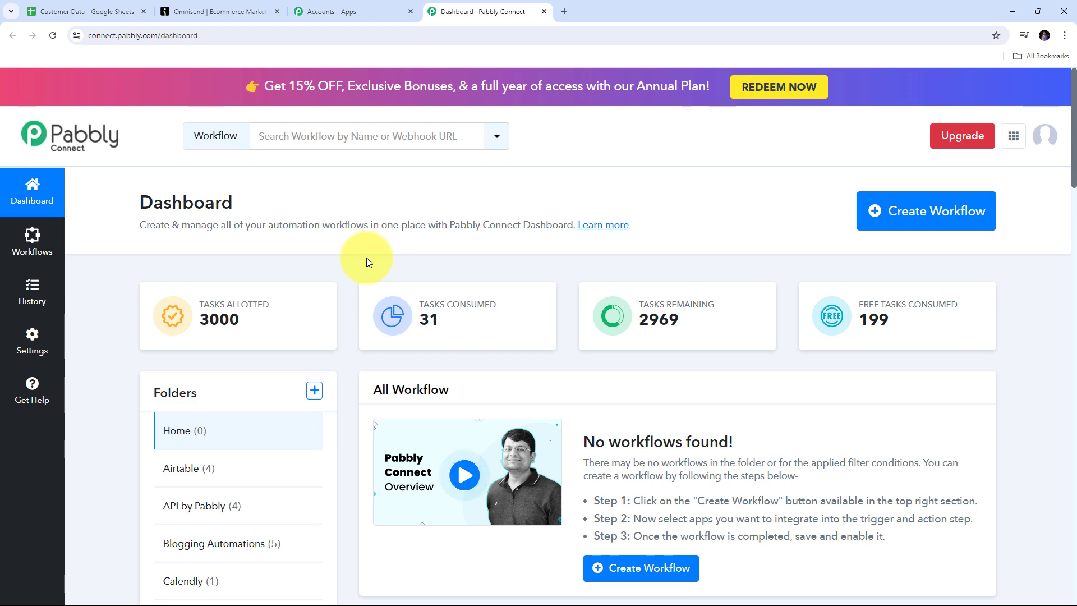
Step: Paste the name 'Create Omnisend Subscriber from New Google Sheets Tables Row', file it under Google Sheets, and create it
left_click(906, 211)
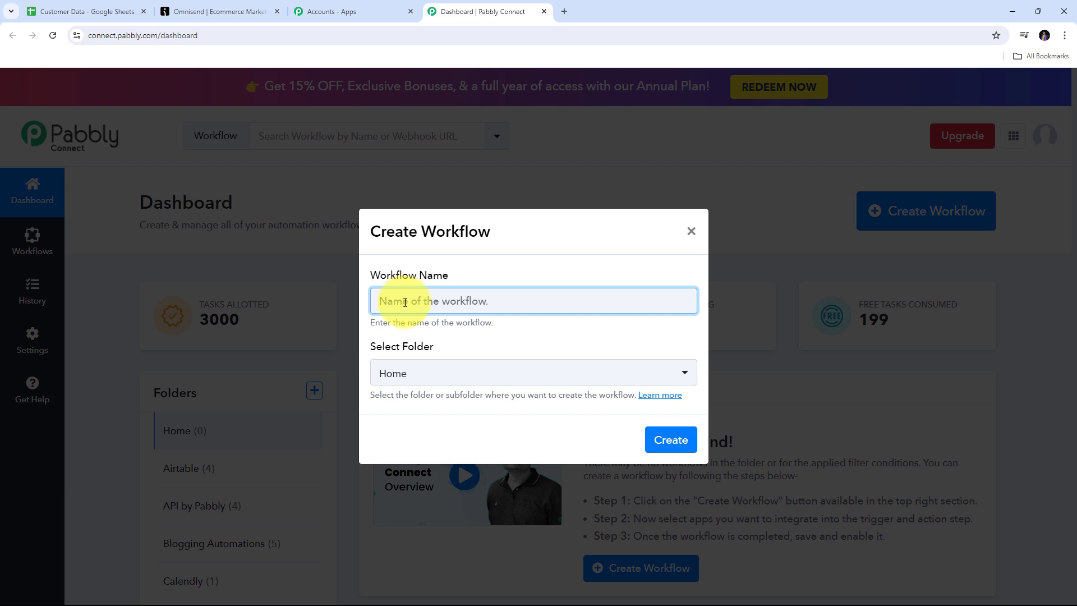
key("ctrl+v")
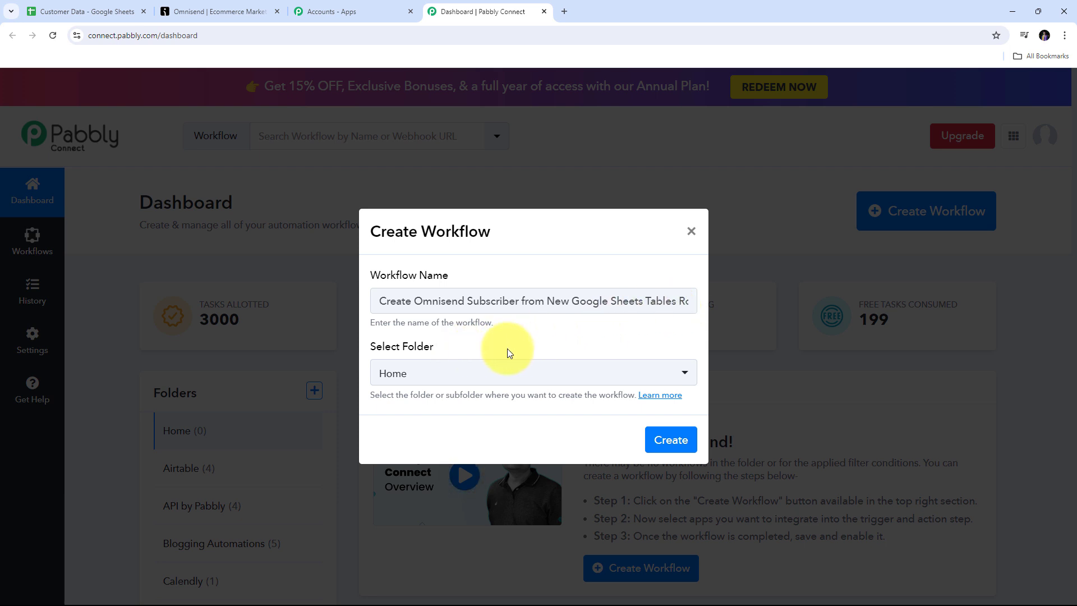
left_click(548, 370)
scroll(542, 294, "down", 3)
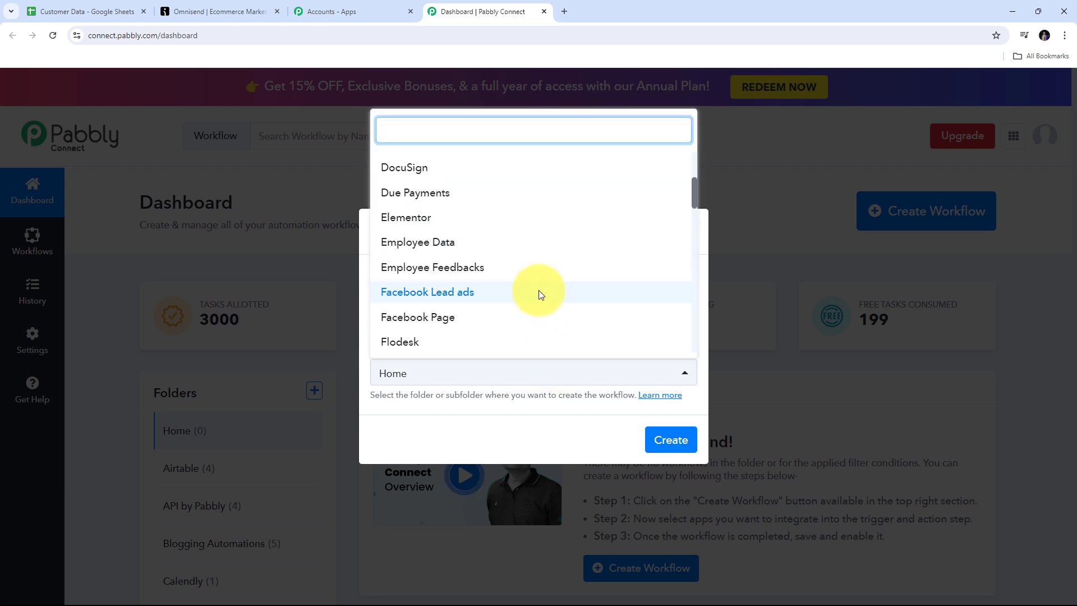
scroll(540, 295, "down", 5)
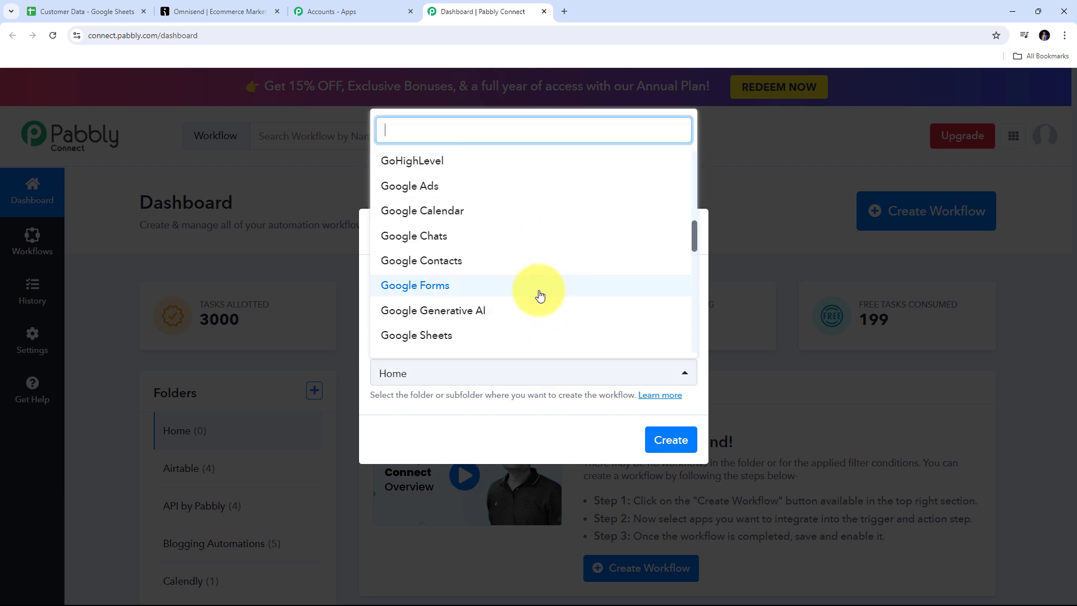
scroll(540, 295, "down", 1)
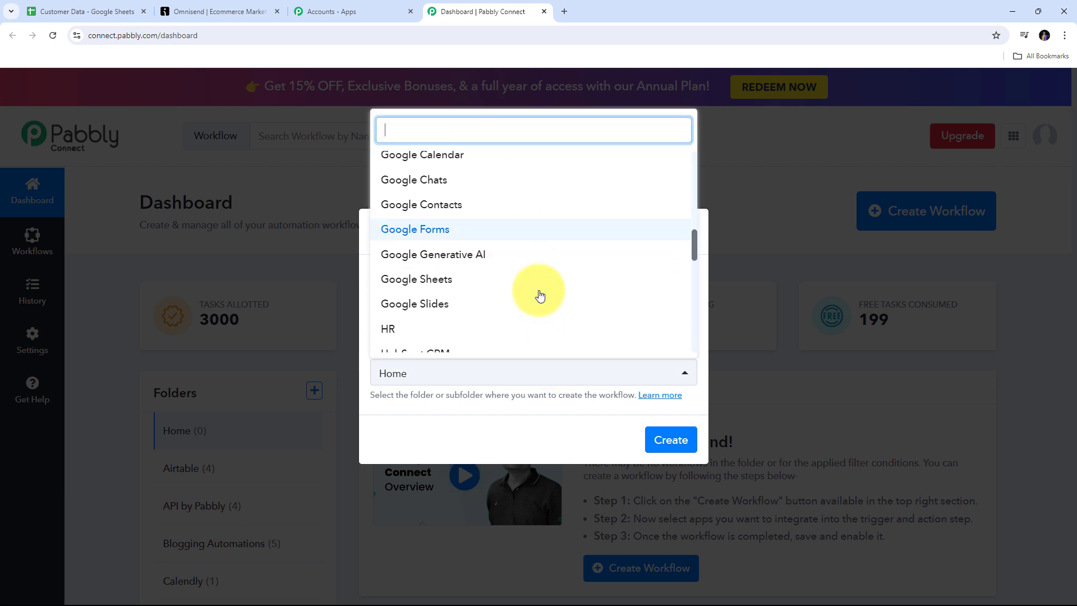
left_click(429, 282)
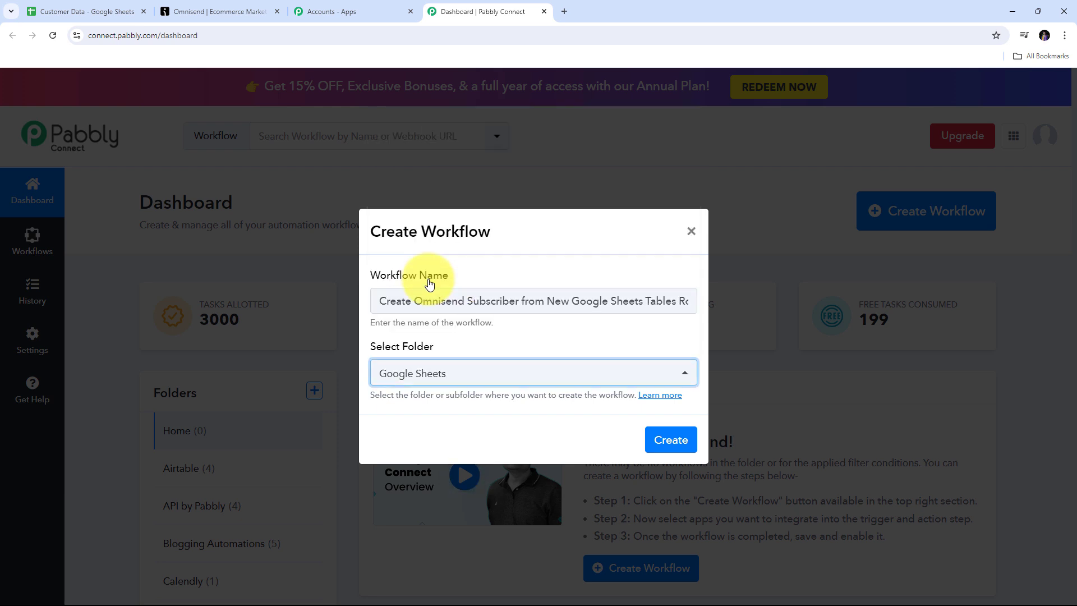
left_click(670, 443)
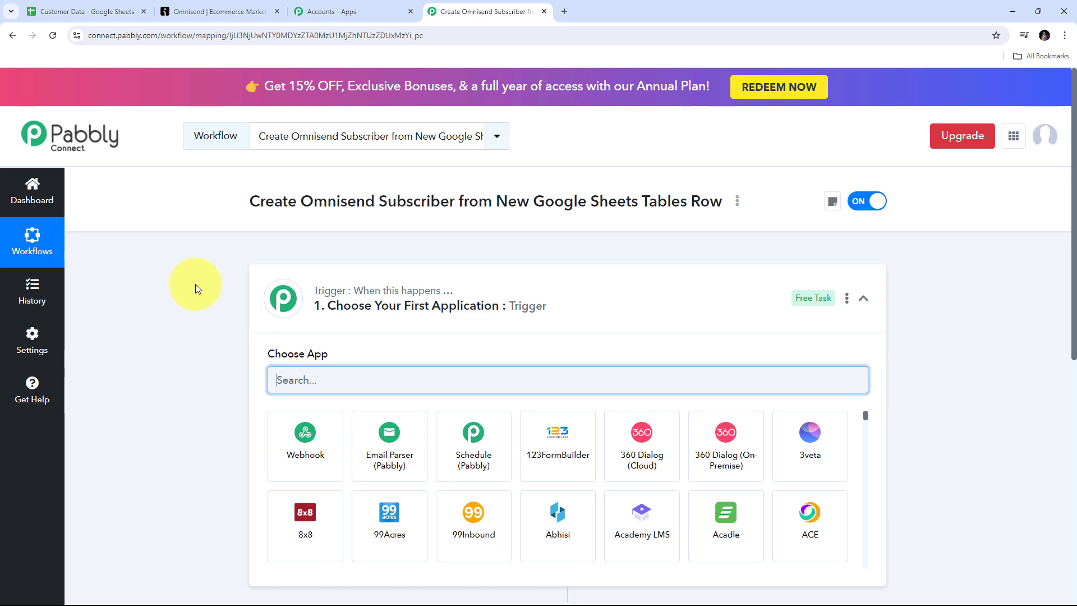
Step: Search for and pick Google Sheets as the trigger app, then list its trigger events
scroll(197, 286, "down", 3)
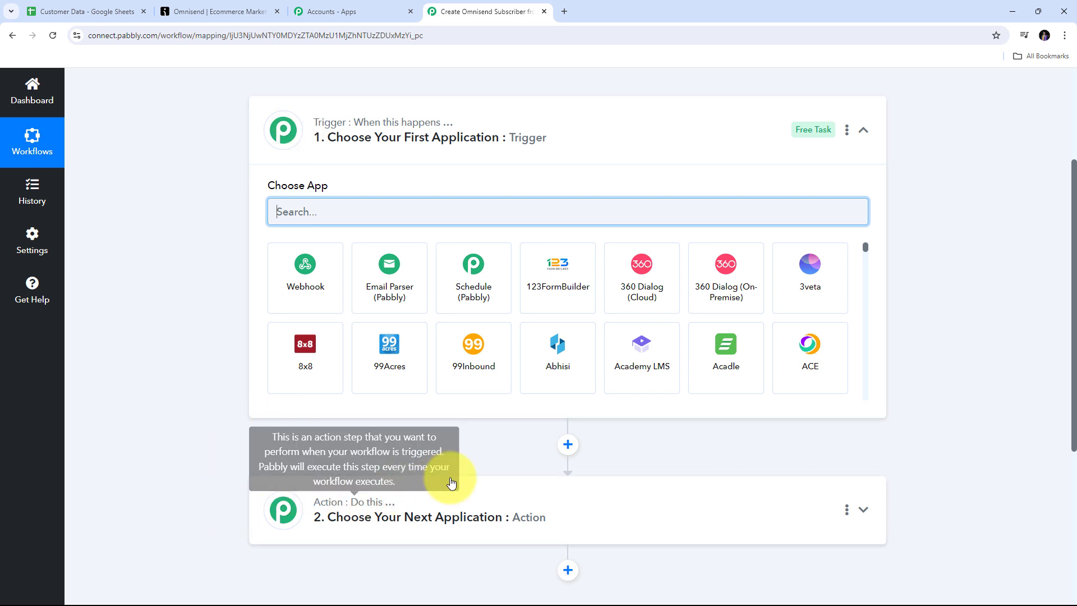
scroll(277, 301, "up", 1)
scroll(277, 303, "down", 1)
scroll(277, 303, "up", 1)
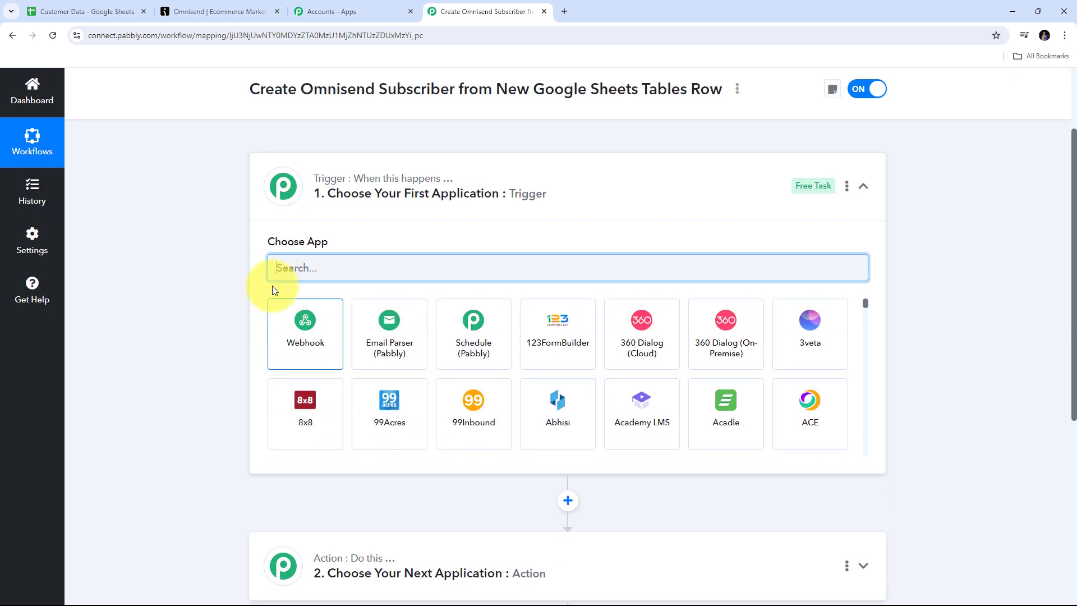
scroll(313, 213, "up", 1)
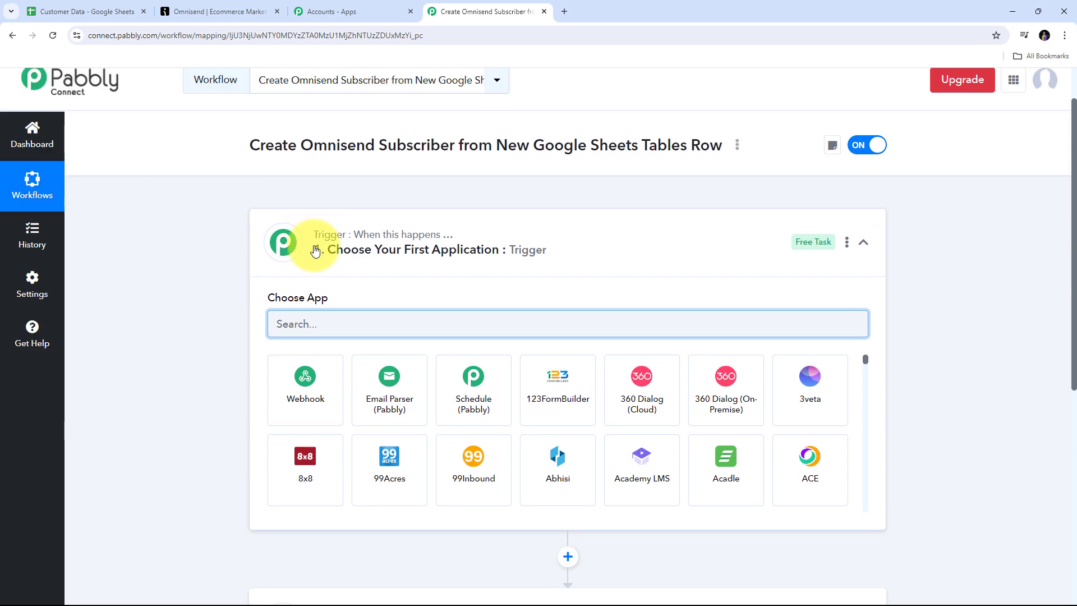
scroll(223, 241, "down", 4)
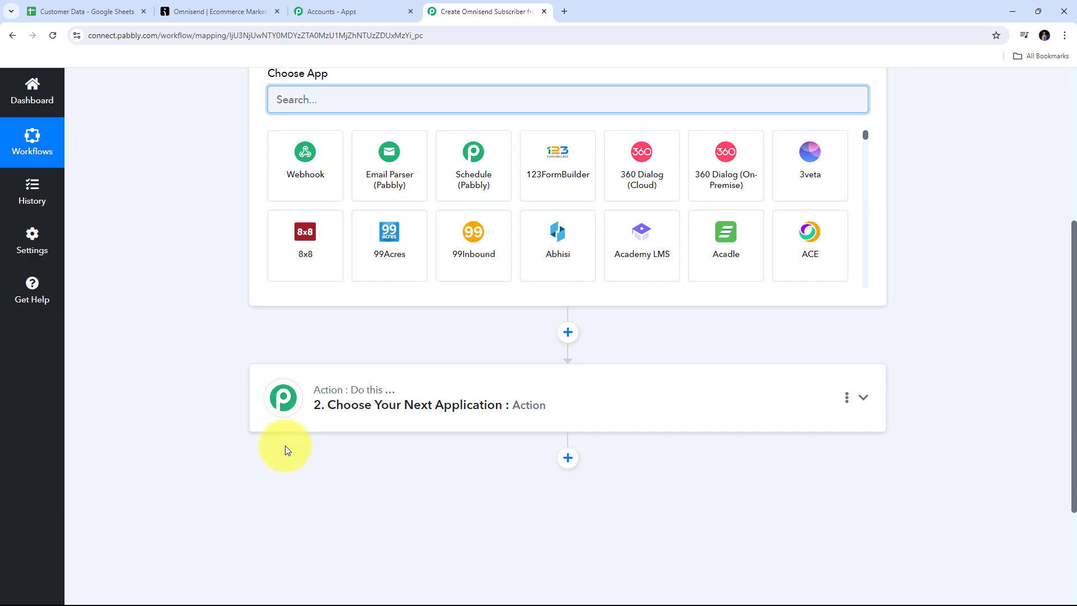
scroll(285, 445, "up", 5)
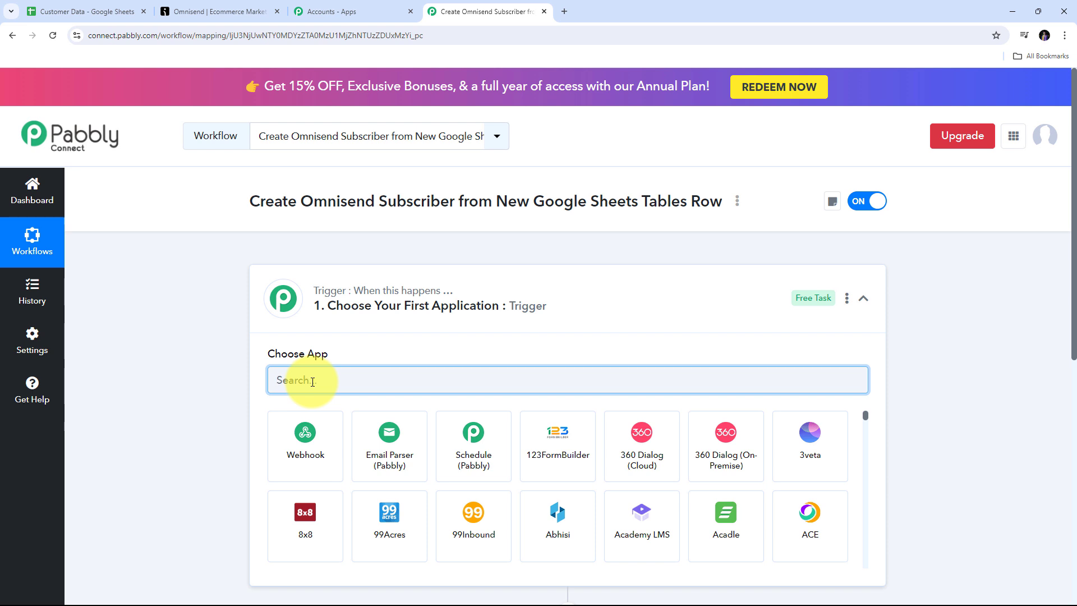
type("Goog")
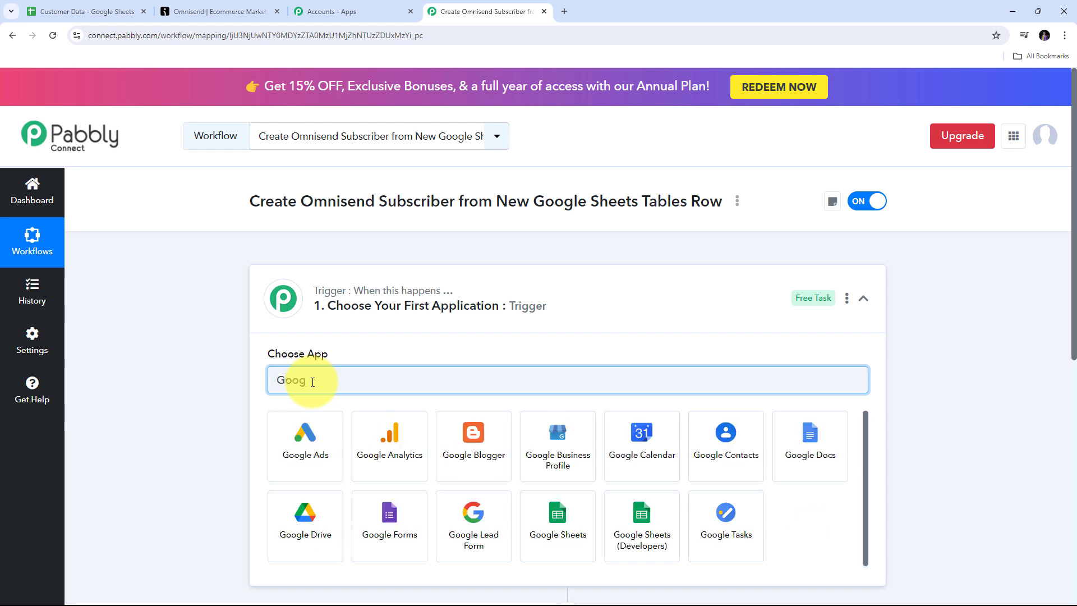
type("le Sheets")
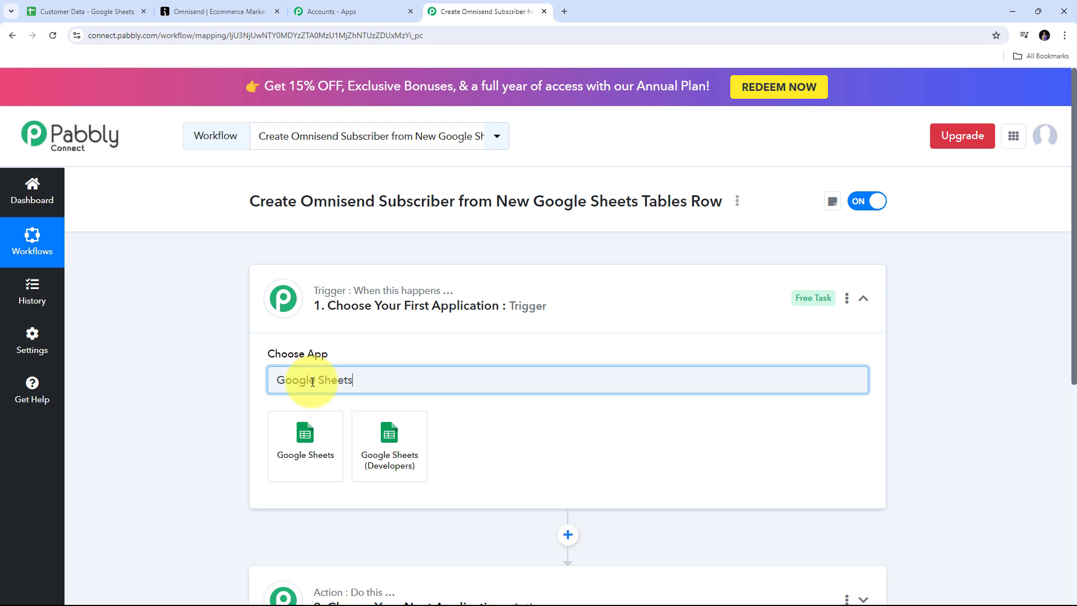
left_click(308, 440)
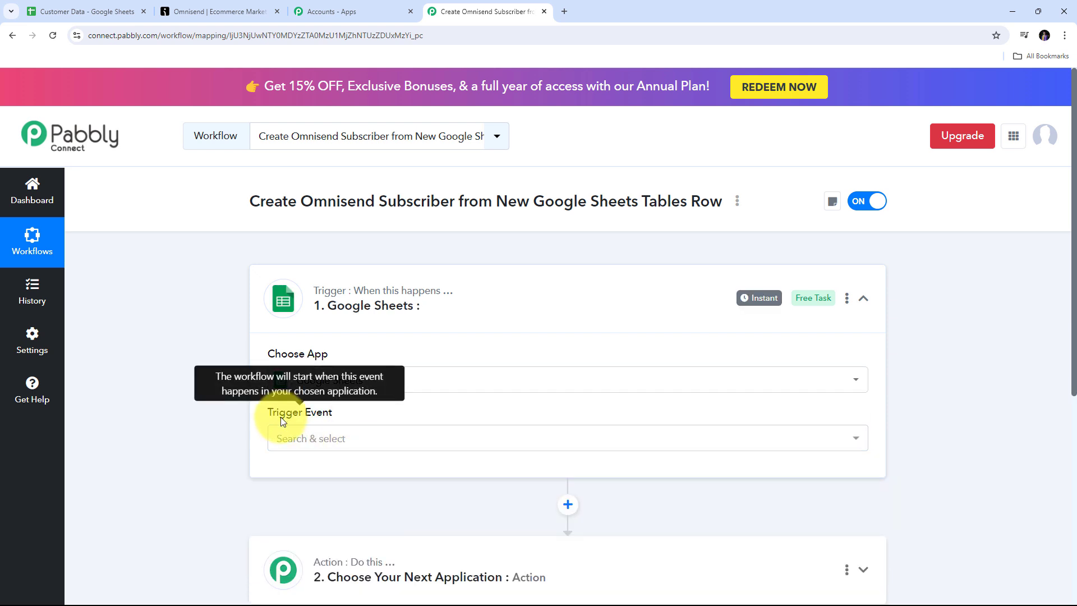
left_click(591, 434)
scroll(504, 381, "down", 1)
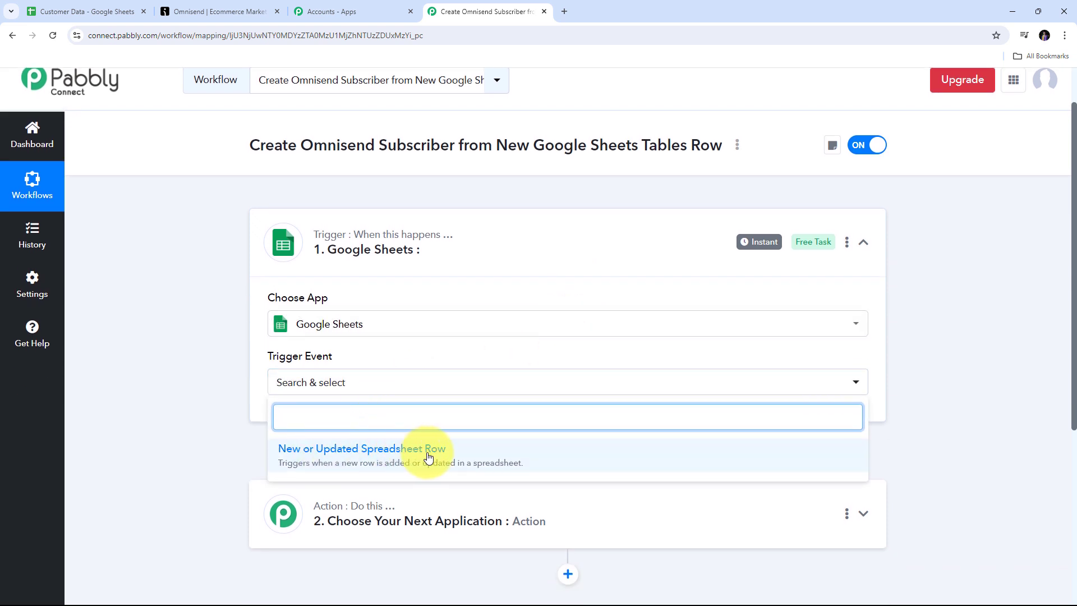
Step: Set the trigger event to New or Updated Spreadsheet Row
left_click(336, 453)
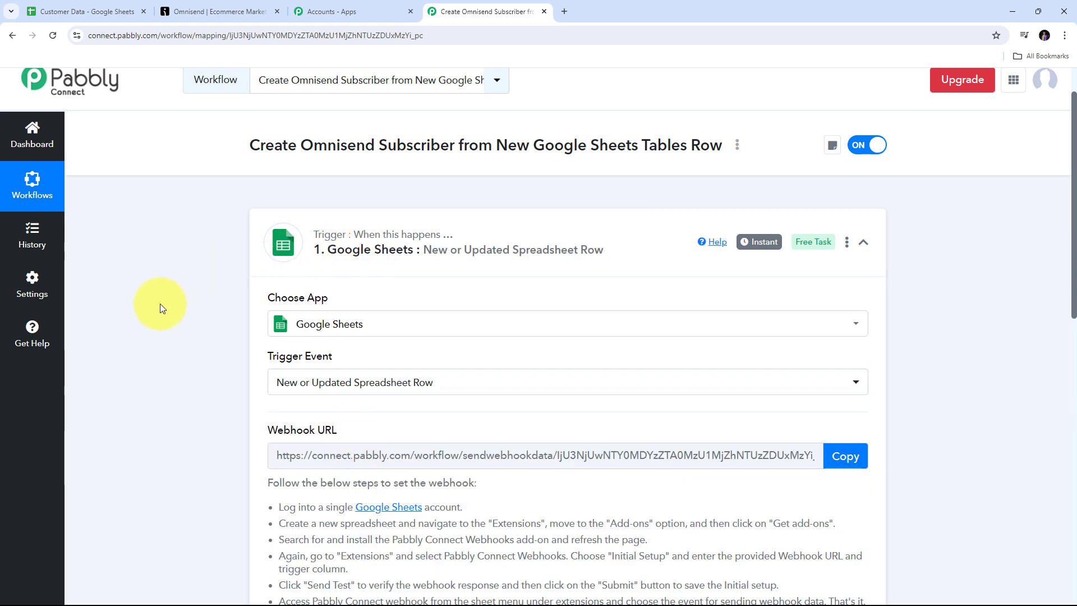
scroll(157, 368, "down", 2)
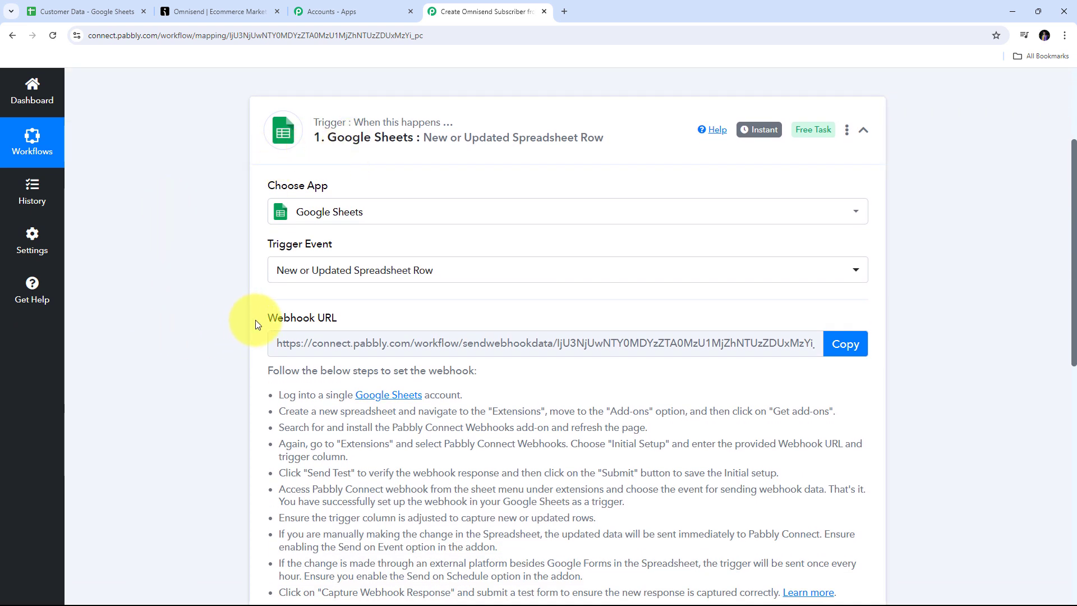
left_click_drag(254, 319, 372, 313)
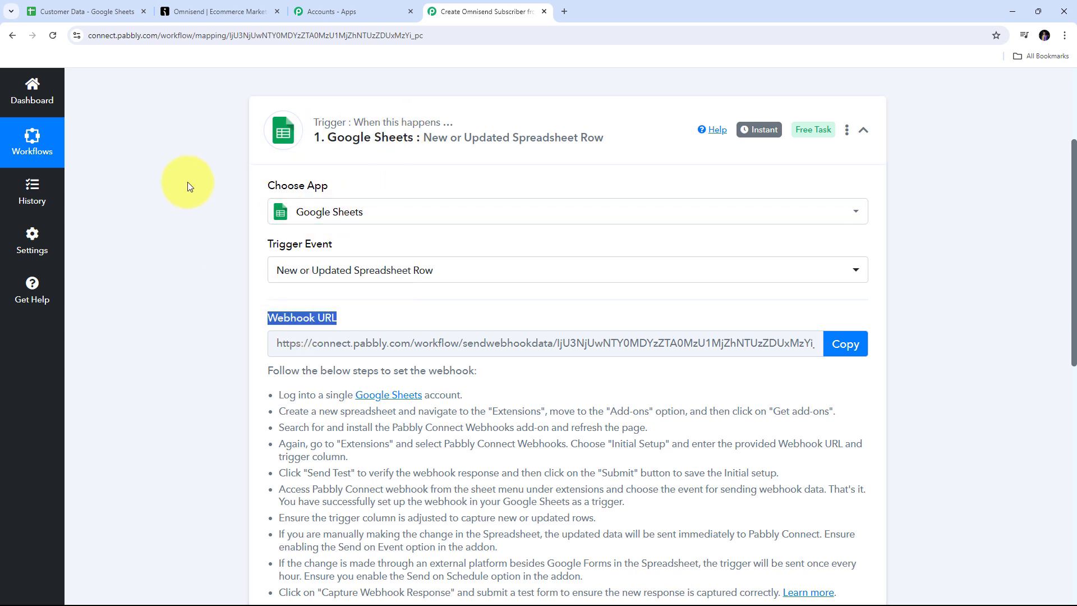
Step: Copy the webhook URL and return to the Customer Data spreadsheet
scroll(301, 312, "down", 2)
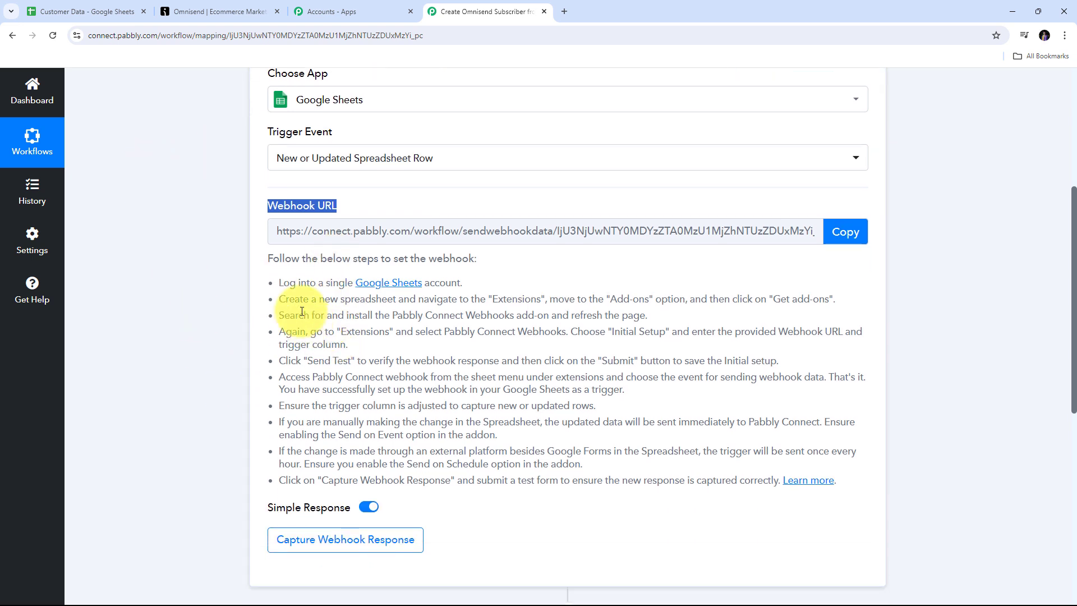
left_click_drag(277, 280, 881, 480)
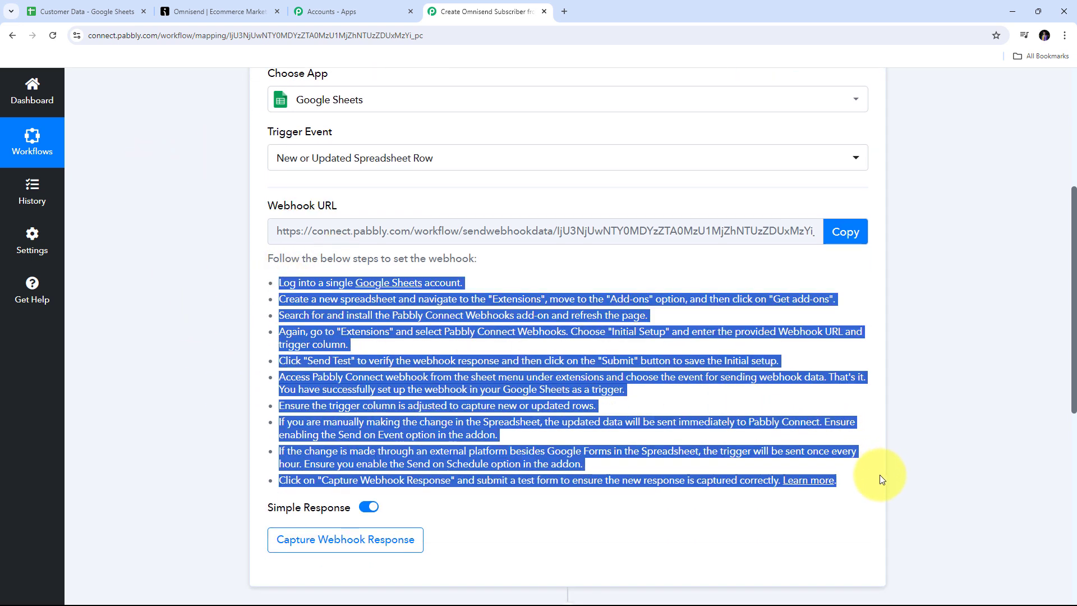
left_click(861, 240)
key("ctrl+c")
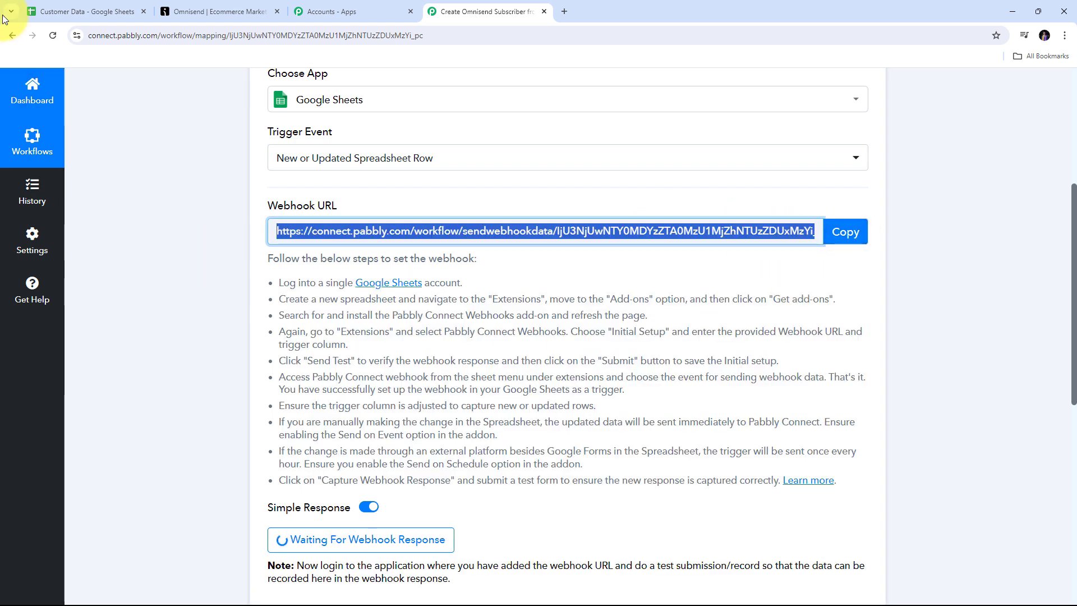
left_click(79, 11)
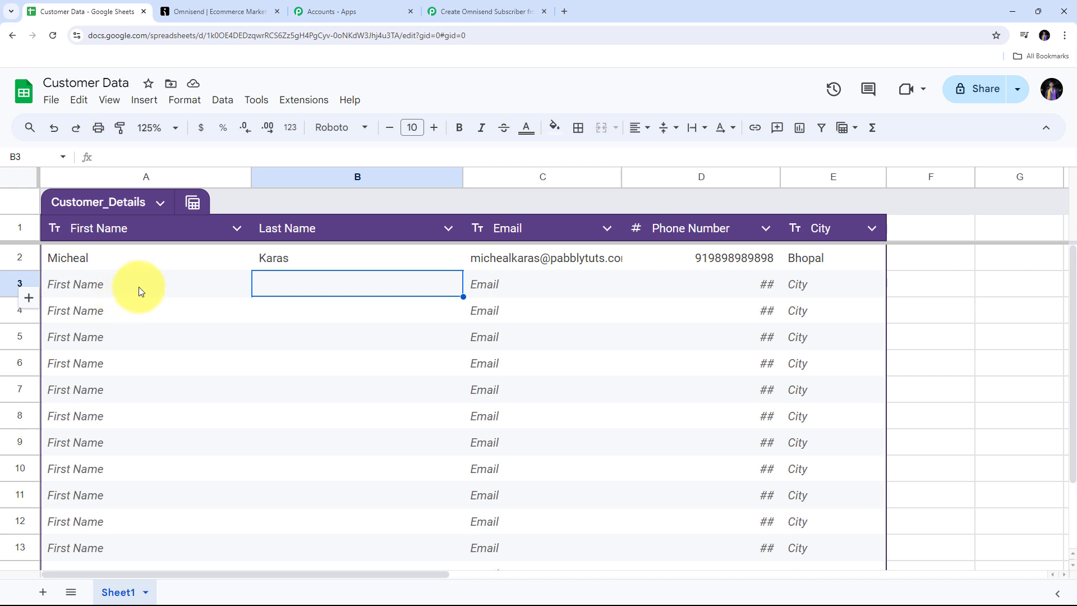
Step: Find the Pabbly Connect Webhooks add-on in the Google Workspace Marketplace
left_click(303, 100)
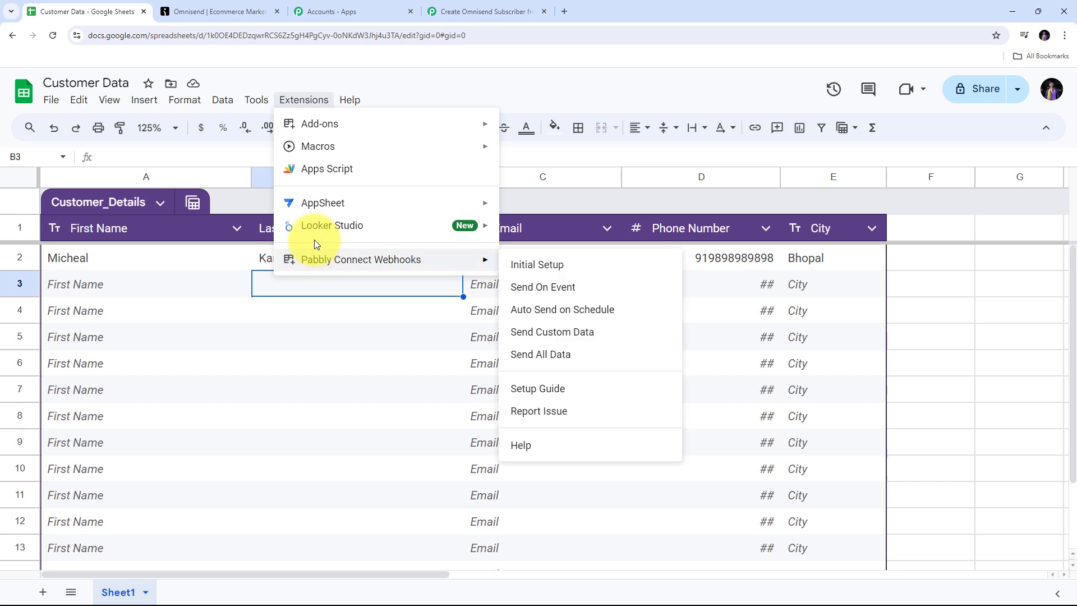
mouse_move(309, 267)
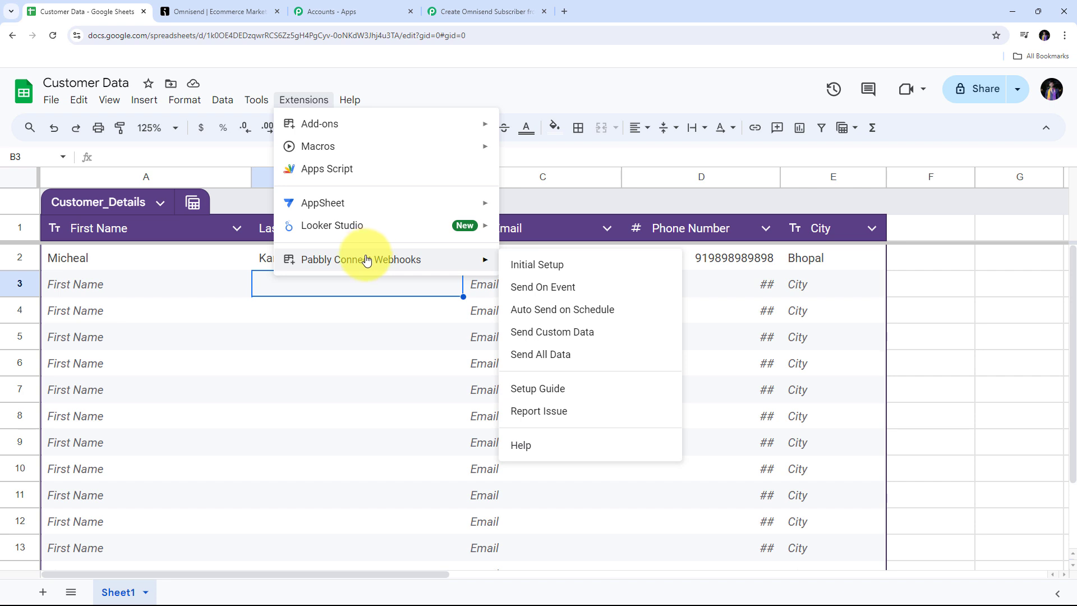
mouse_move(316, 125)
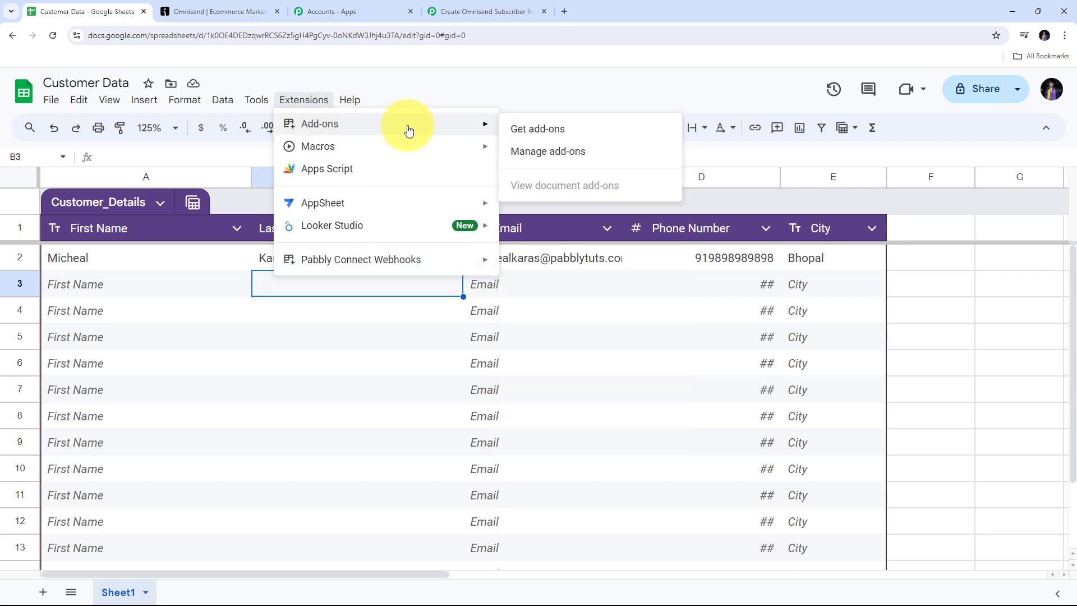
left_click(545, 136)
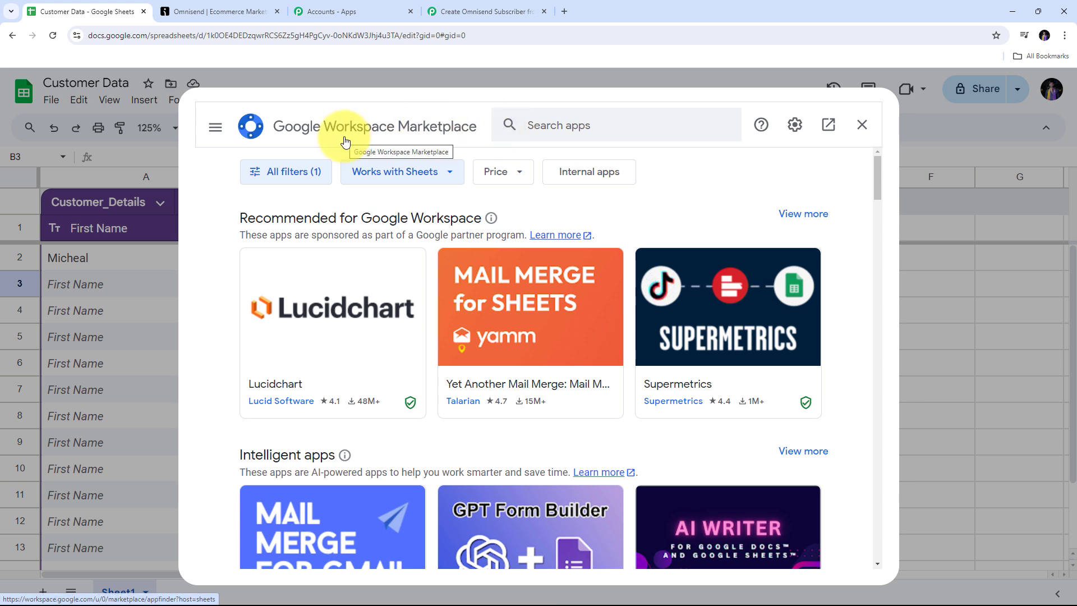
left_click(551, 126)
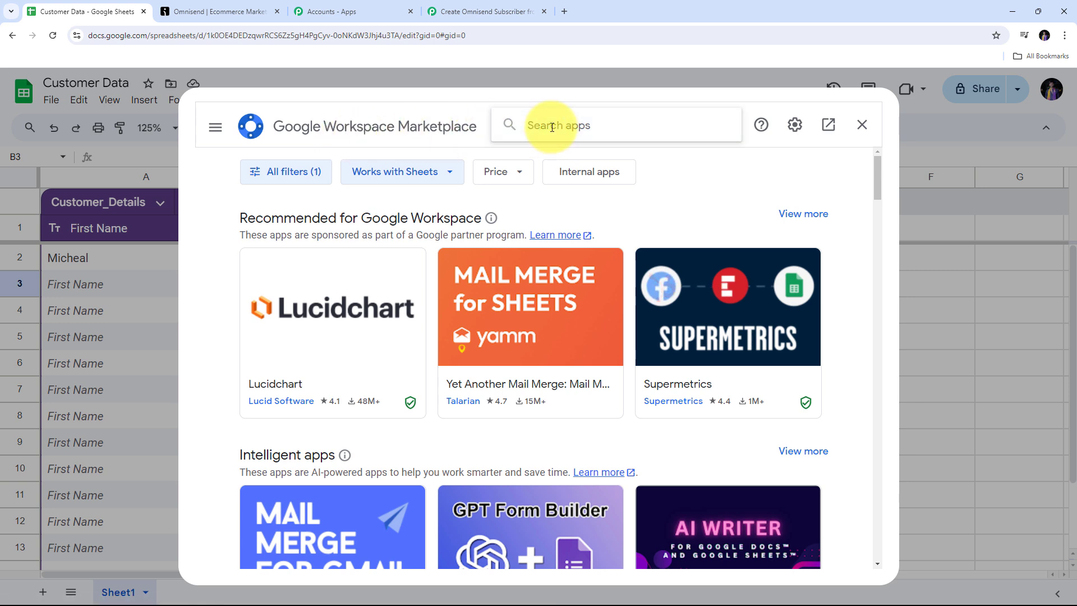
type("Pabb")
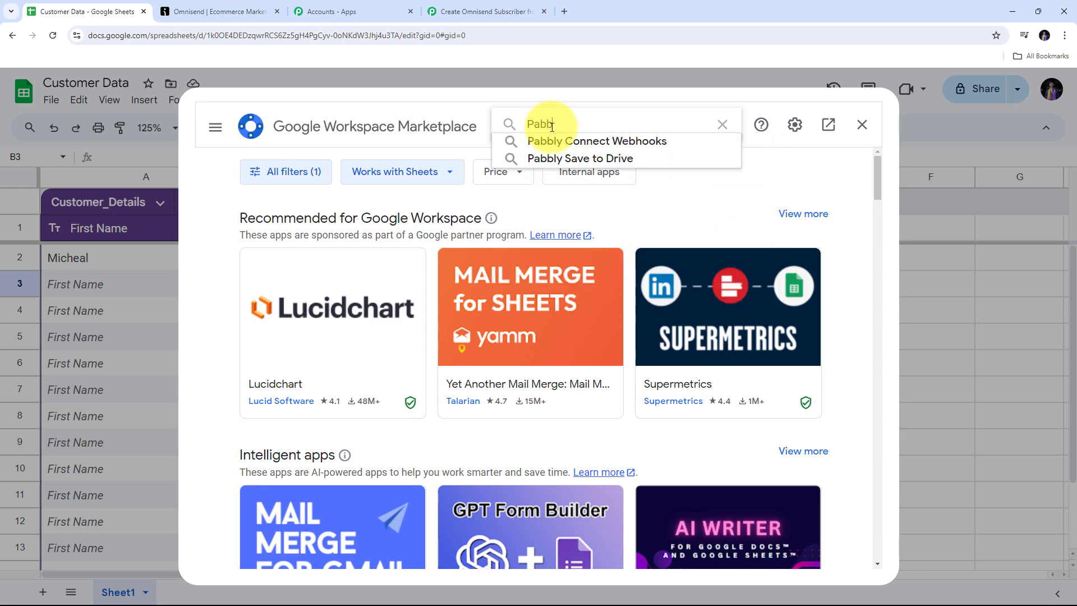
key("Return")
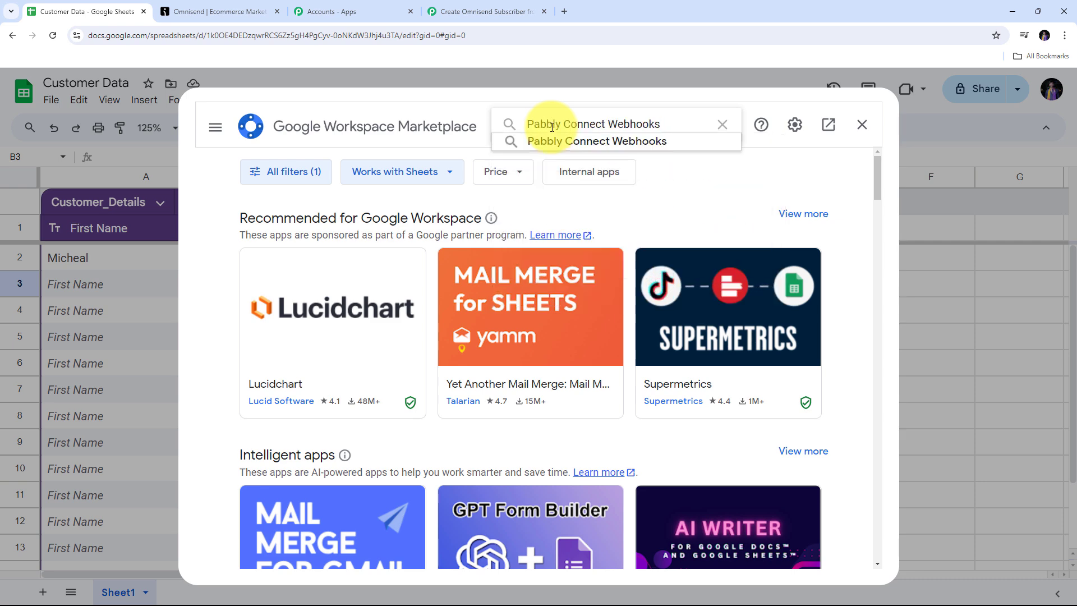
left_click(566, 140)
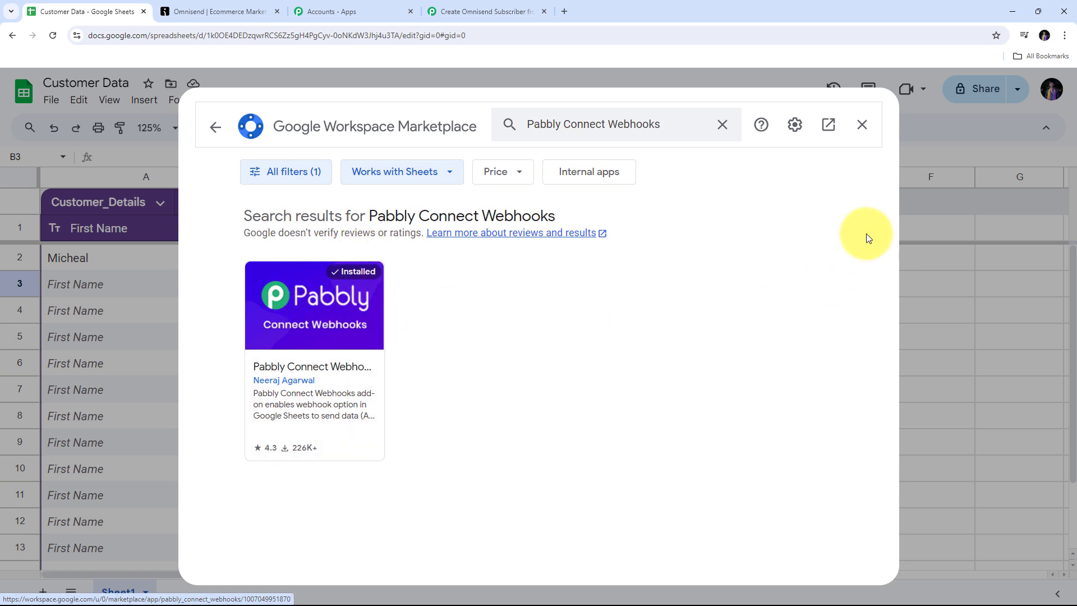
Step: Close the Marketplace and open Pabbly Connect Webhooks Initial Setup for Sheet1
left_click(862, 125)
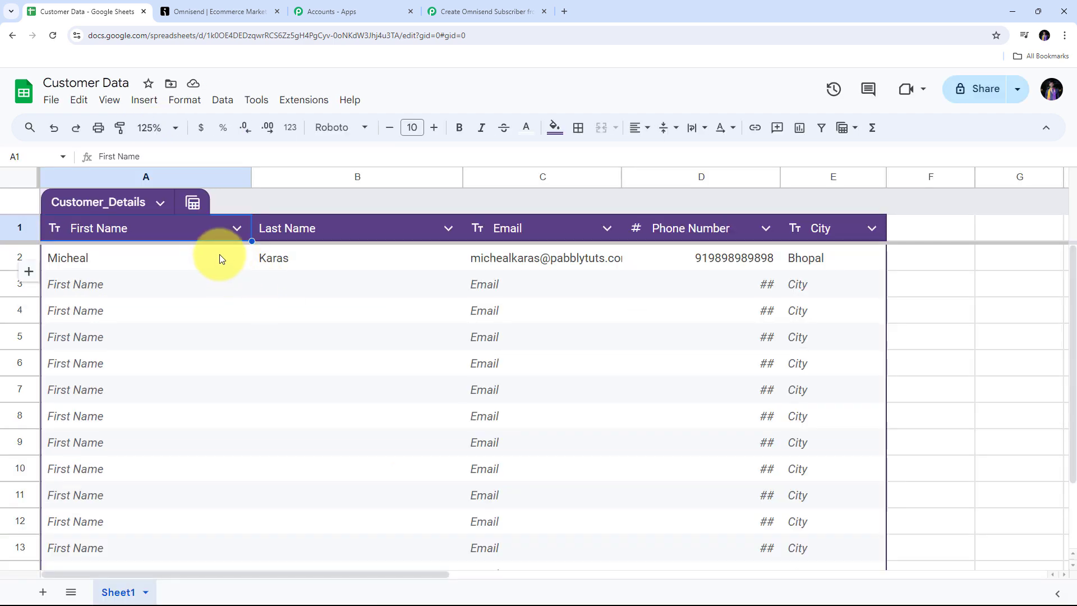
left_click(305, 102)
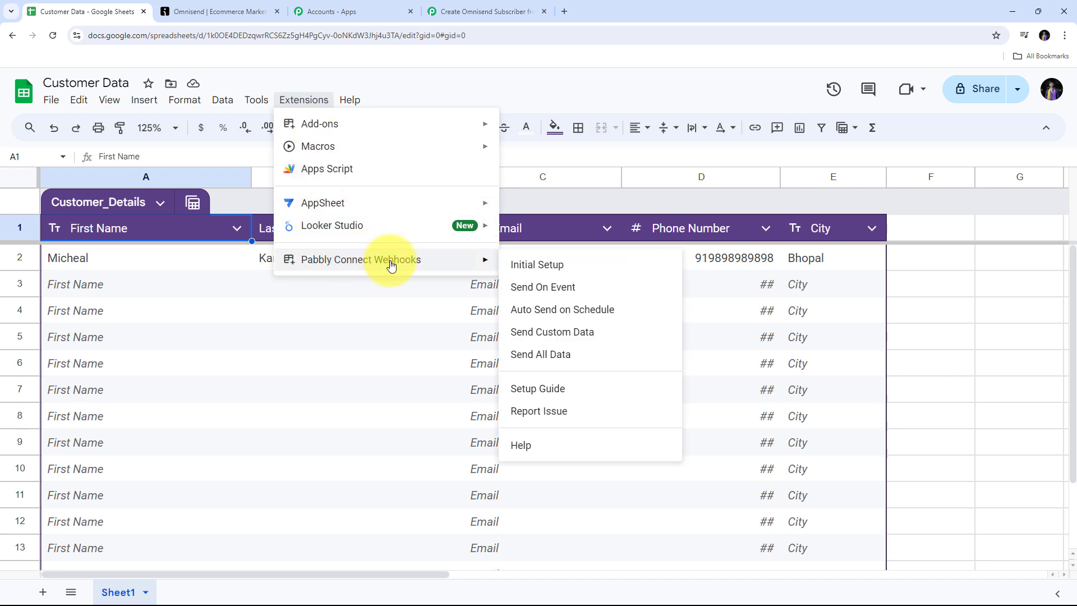
left_click(535, 272)
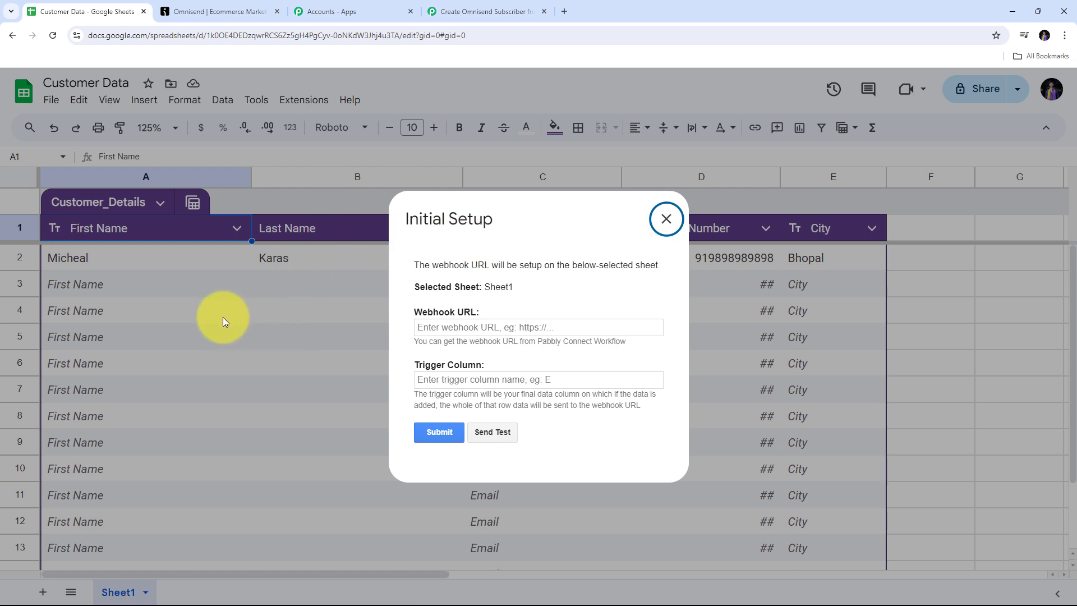
Step: Paste the Pabbly webhook URL and set the trigger column to E
left_click(428, 325)
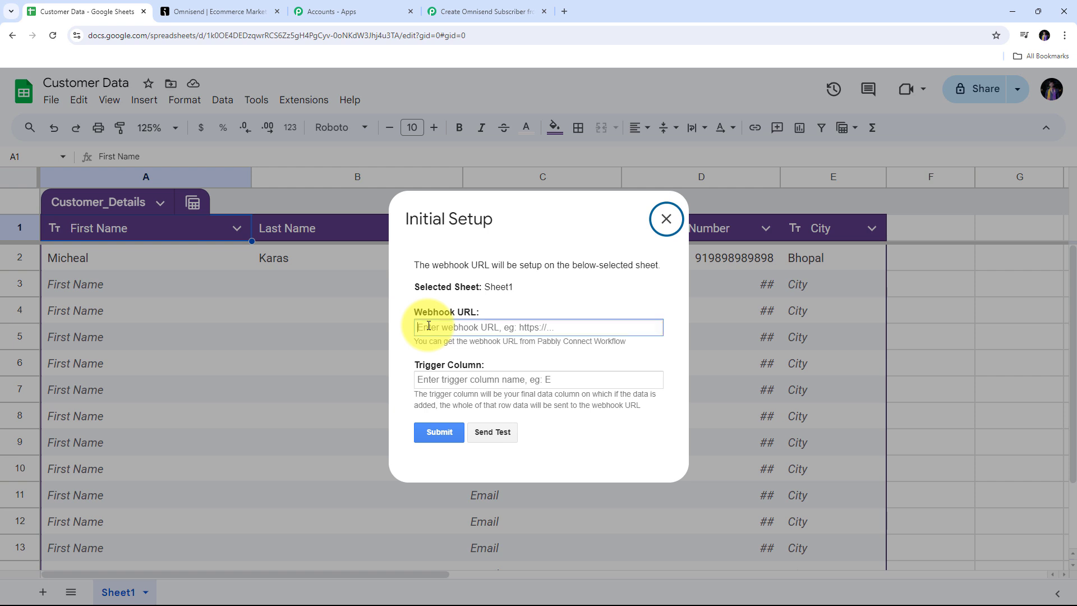
right_click(429, 326)
left_click(447, 425)
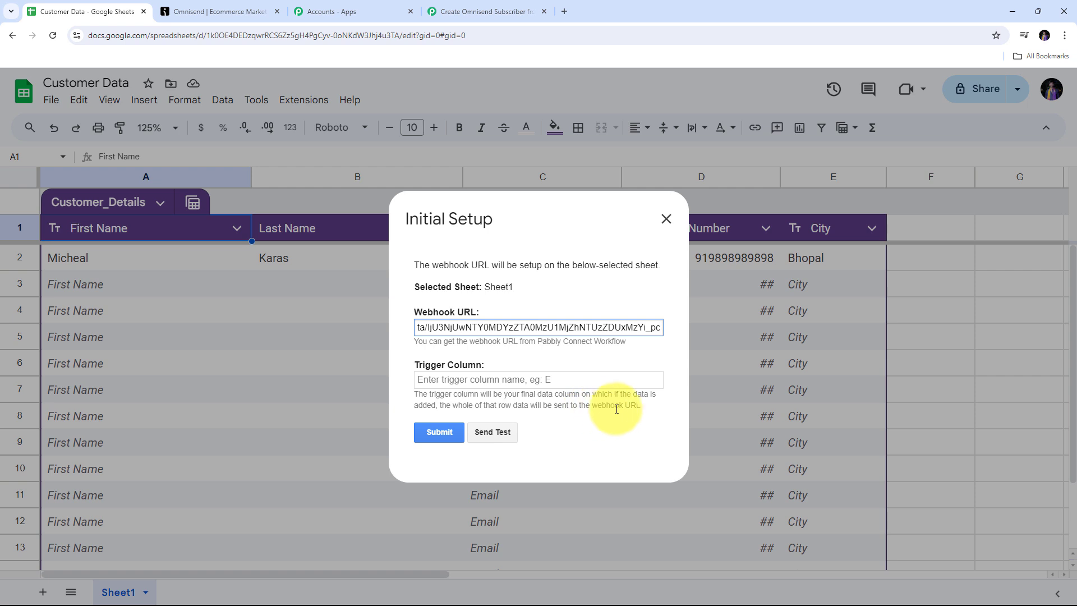
left_click(473, 381)
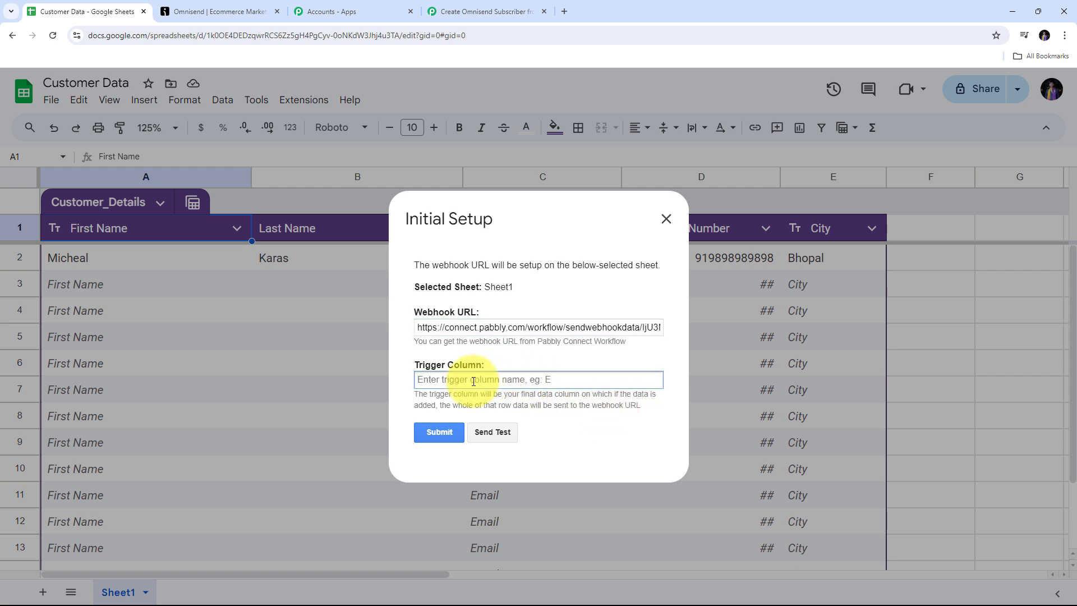
type("E")
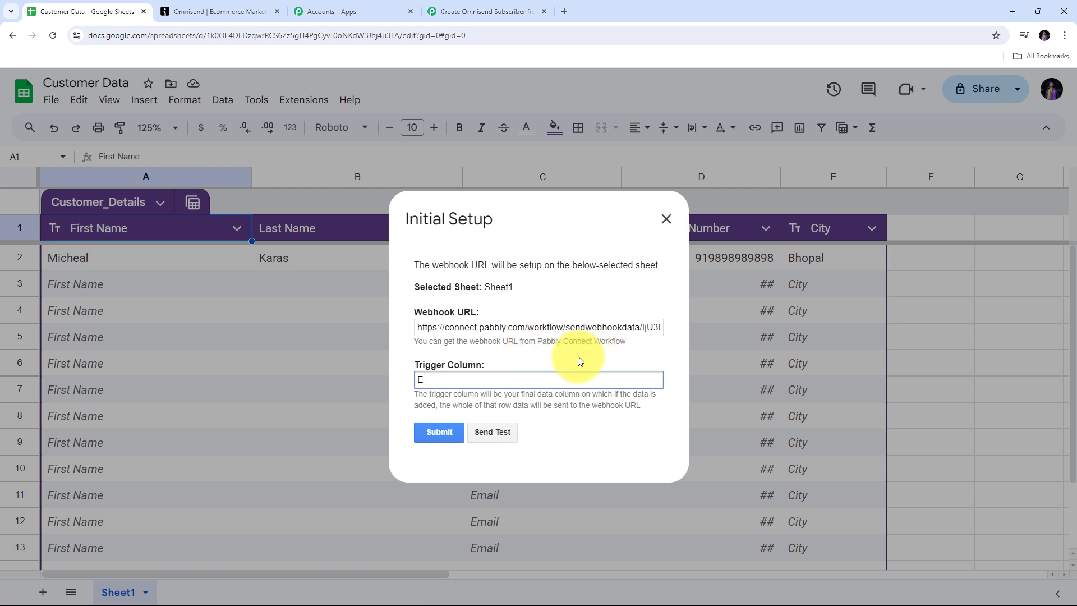
Step: Send test data, submit the webhook setup, and close the dialog
left_click(487, 431)
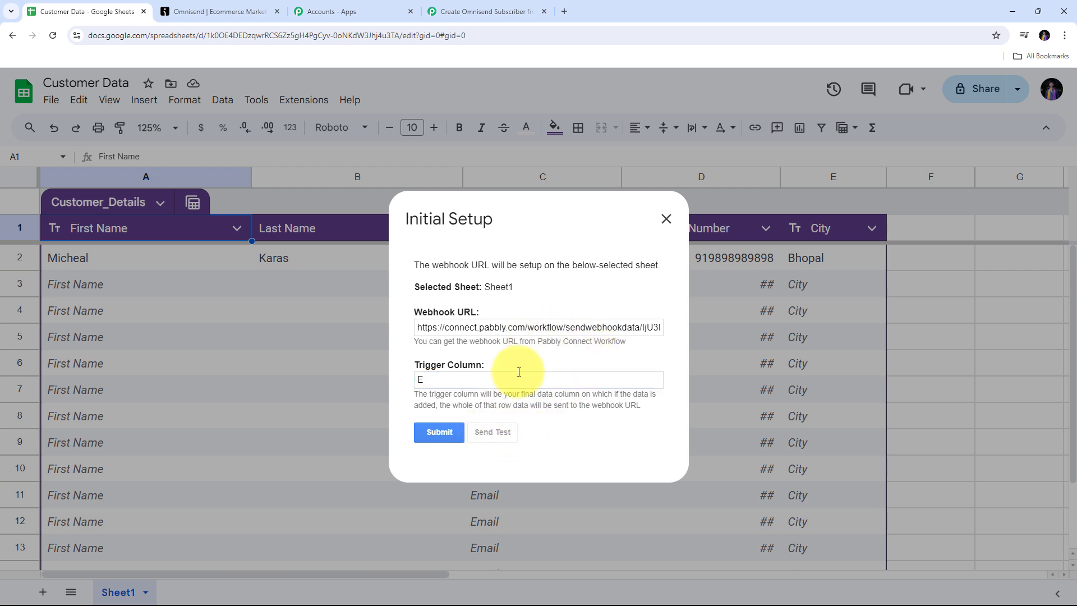
scroll(538, 365, "down", 2)
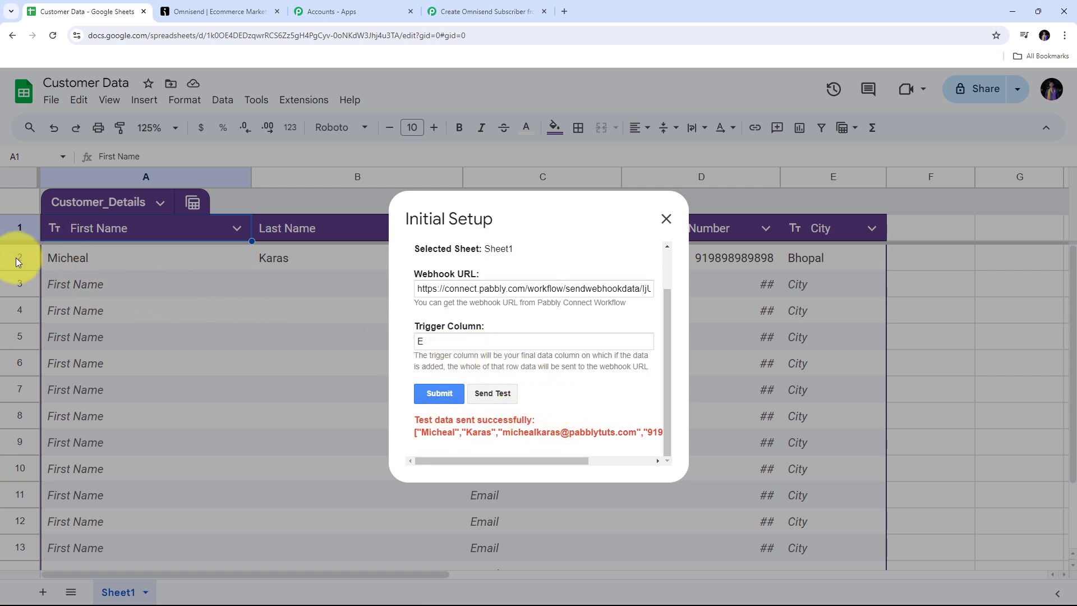
left_click(440, 395)
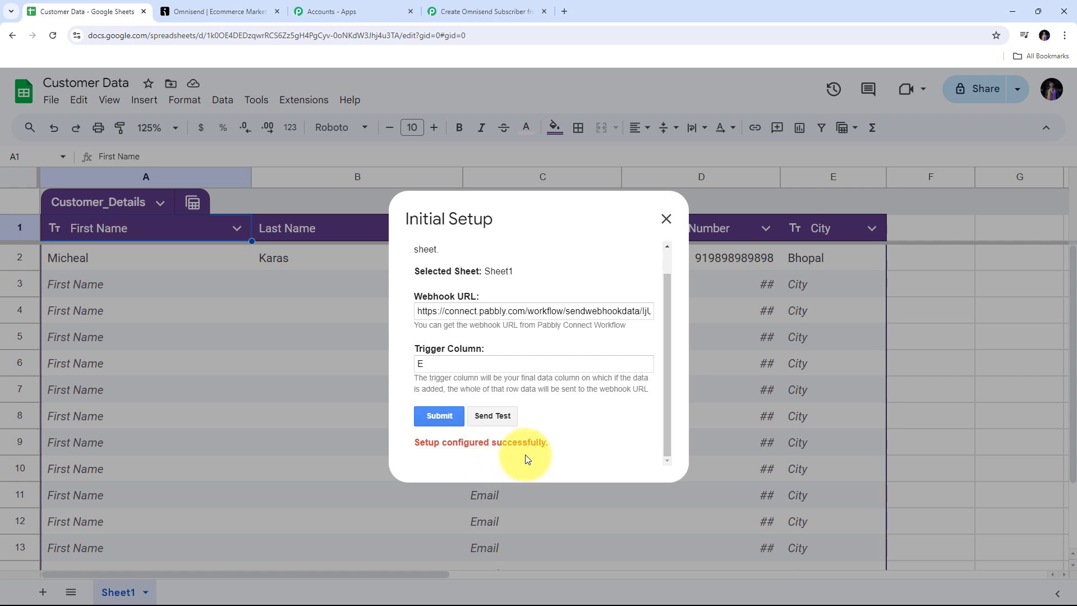
left_click(665, 220)
Step: Review the sample customer in row 2, including the phone number and city Bhopal
left_click(29, 257)
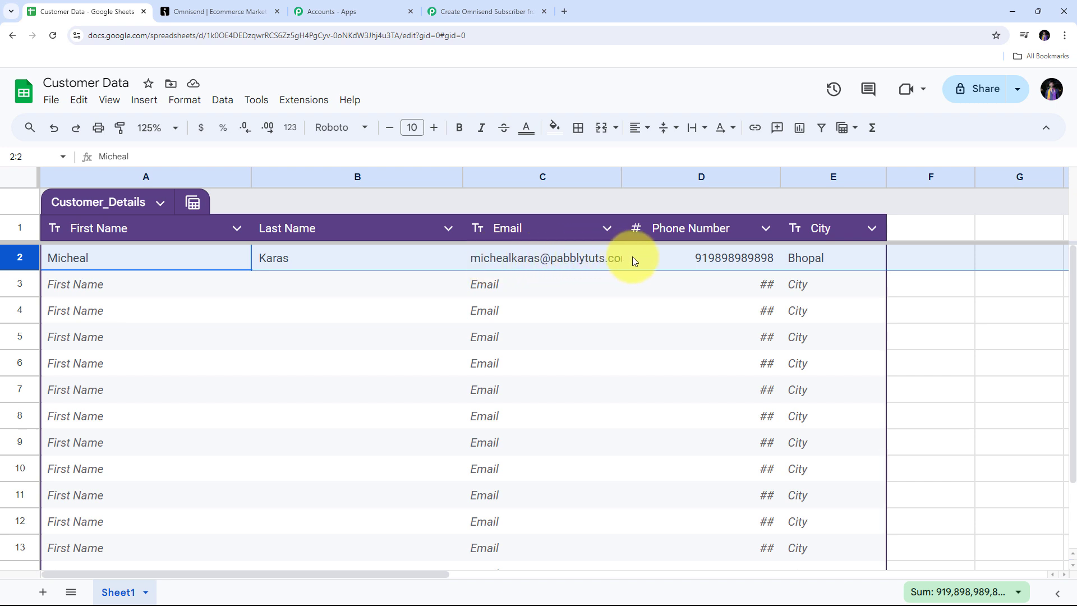
left_click(680, 259)
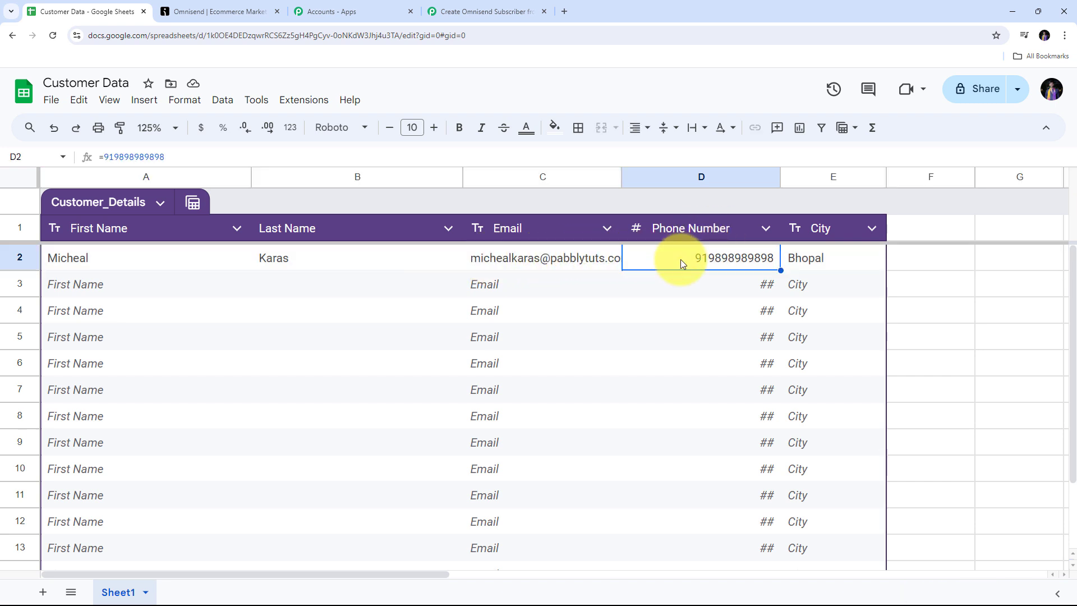
left_click(818, 258)
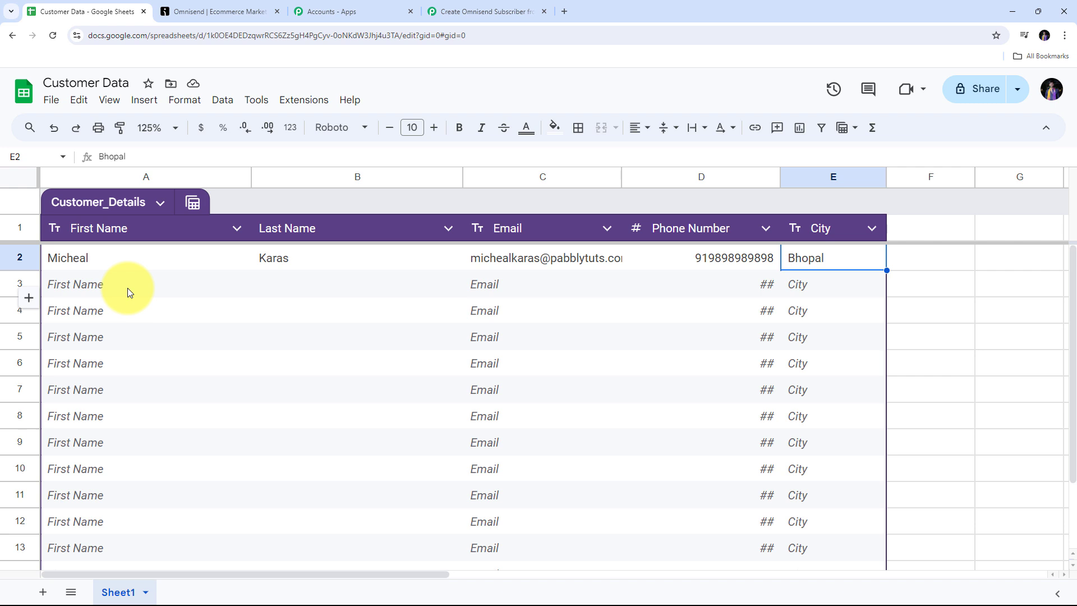
Step: Run Pabbly Connect Webhooks Send On Event to send the row to Pabbly
left_click(303, 101)
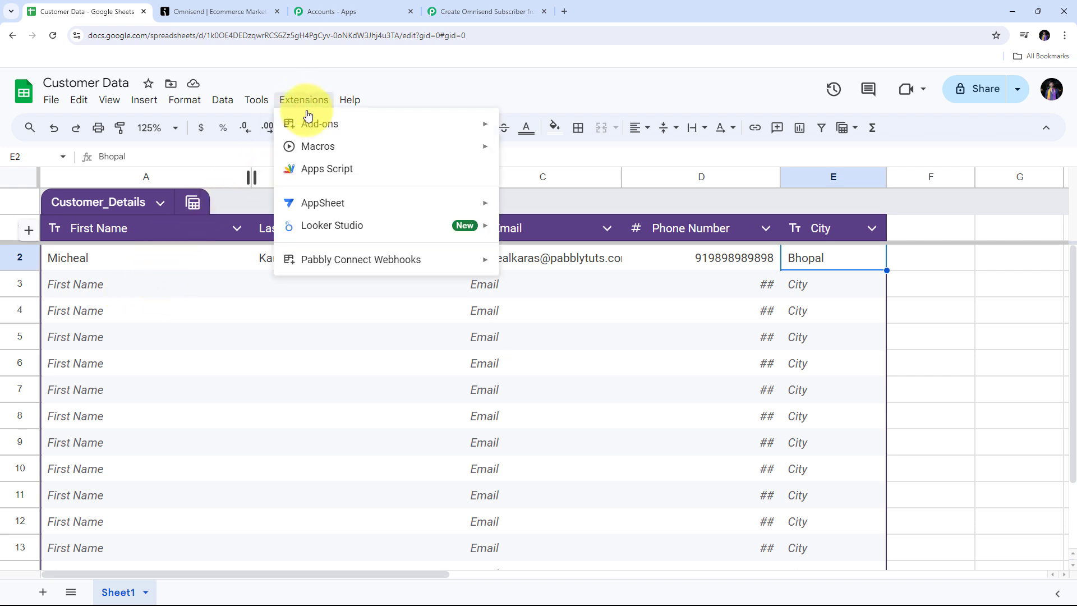
mouse_move(331, 258)
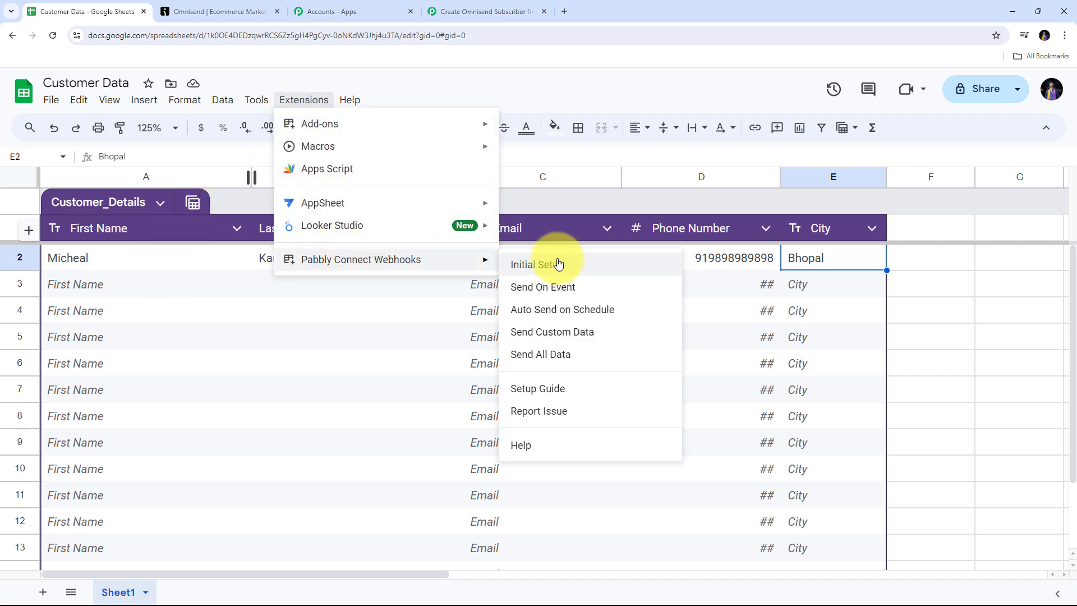
left_click(536, 289)
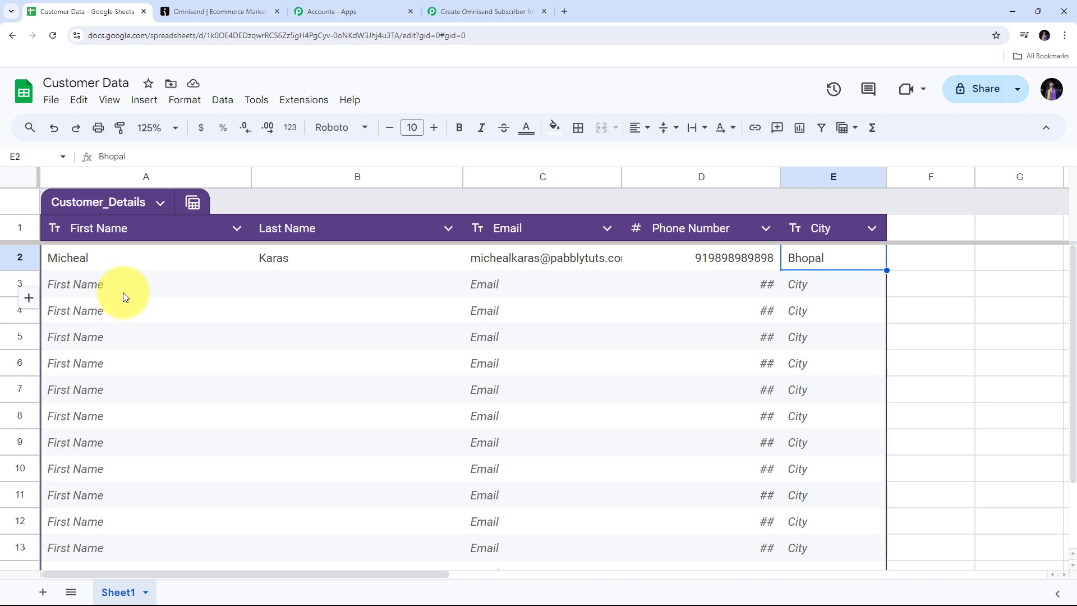
Step: In the Pabbly workflow, check the captured SpreadsheetName in the webhook response
left_click(471, 12)
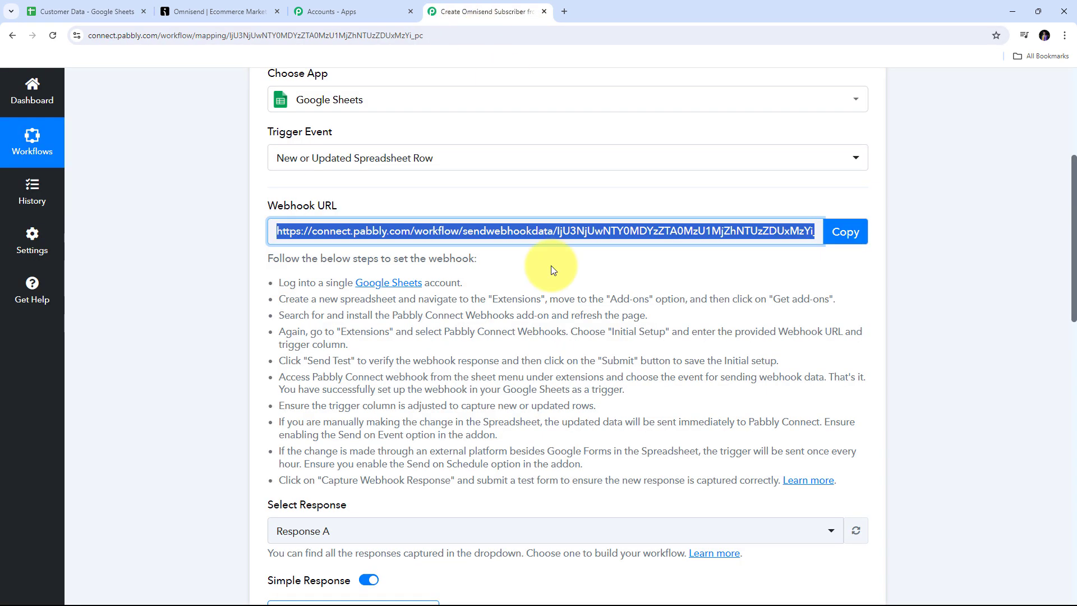
scroll(553, 269, "down", 3)
scroll(689, 253, "down", 7)
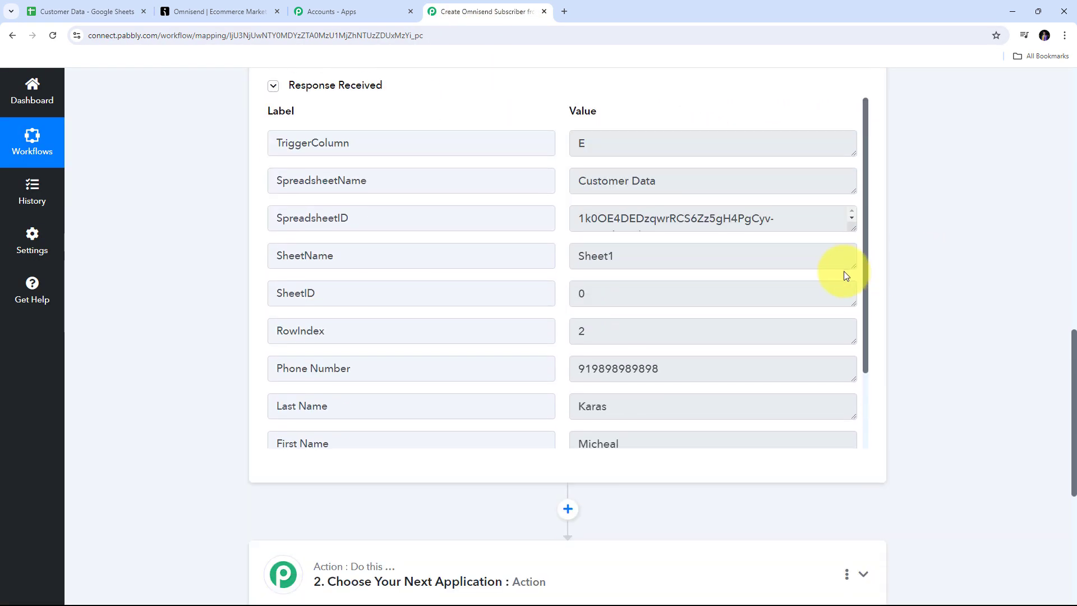
scroll(502, 205, "up", 1)
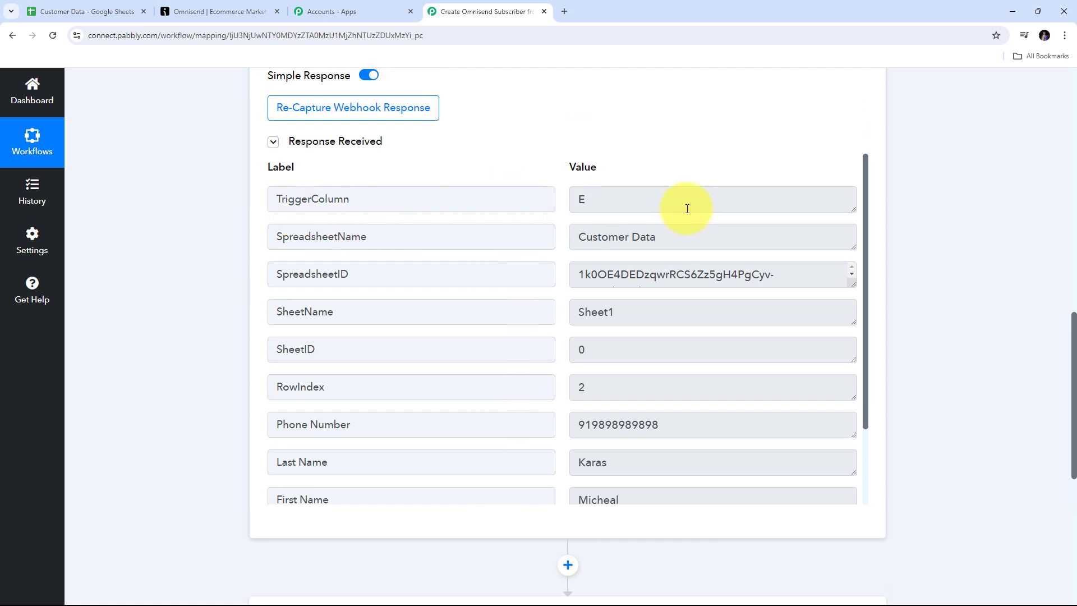
left_click_drag(688, 205, 348, 203)
left_click_drag(738, 238, 445, 267)
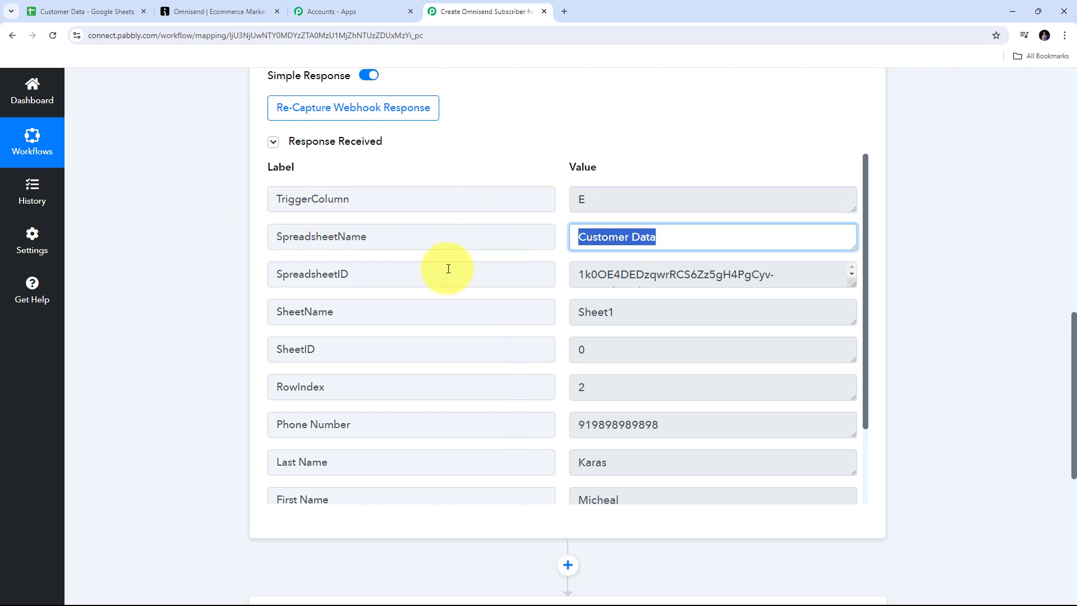
scroll(589, 286, "down", 2)
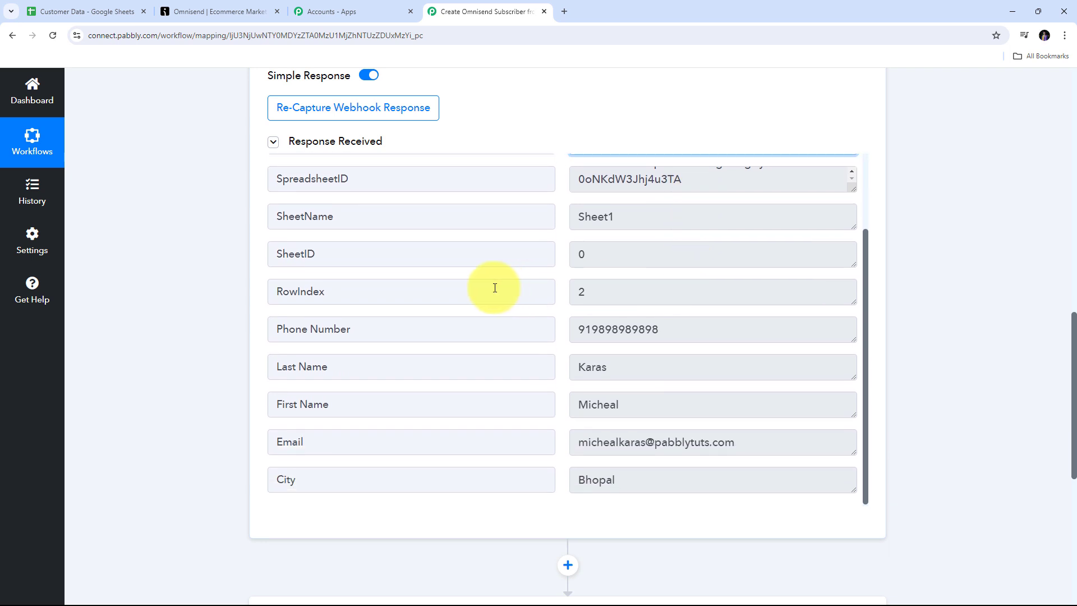
left_click_drag(708, 324, 479, 319)
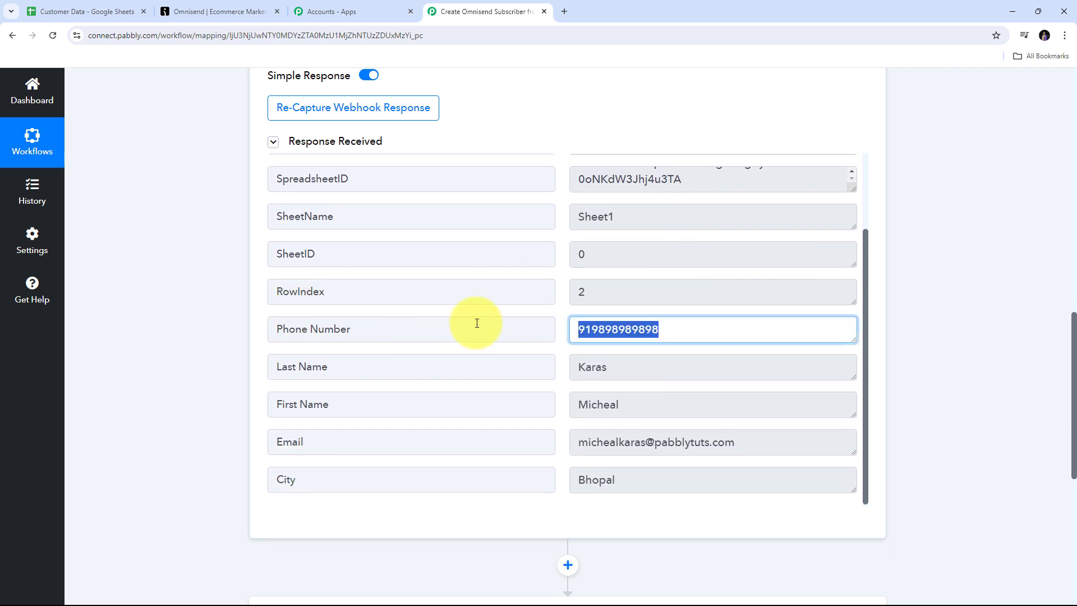
scroll(458, 352, "down", 2)
Step: Verify the captured First Name, Last Name, Email and City values
left_click_drag(666, 292, 445, 296)
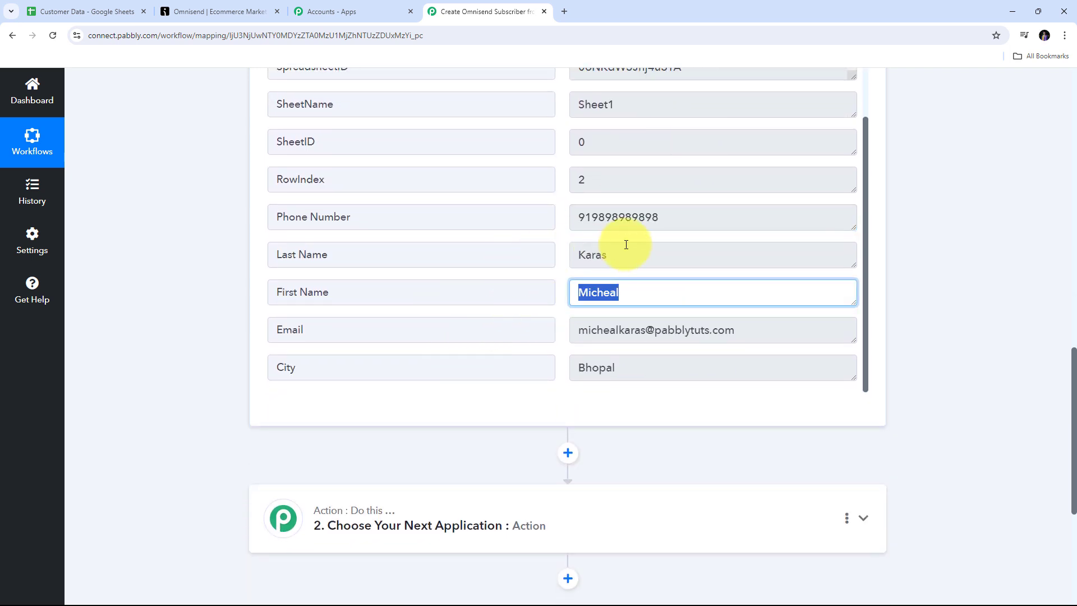
left_click(674, 253)
left_click_drag(673, 252, 570, 249)
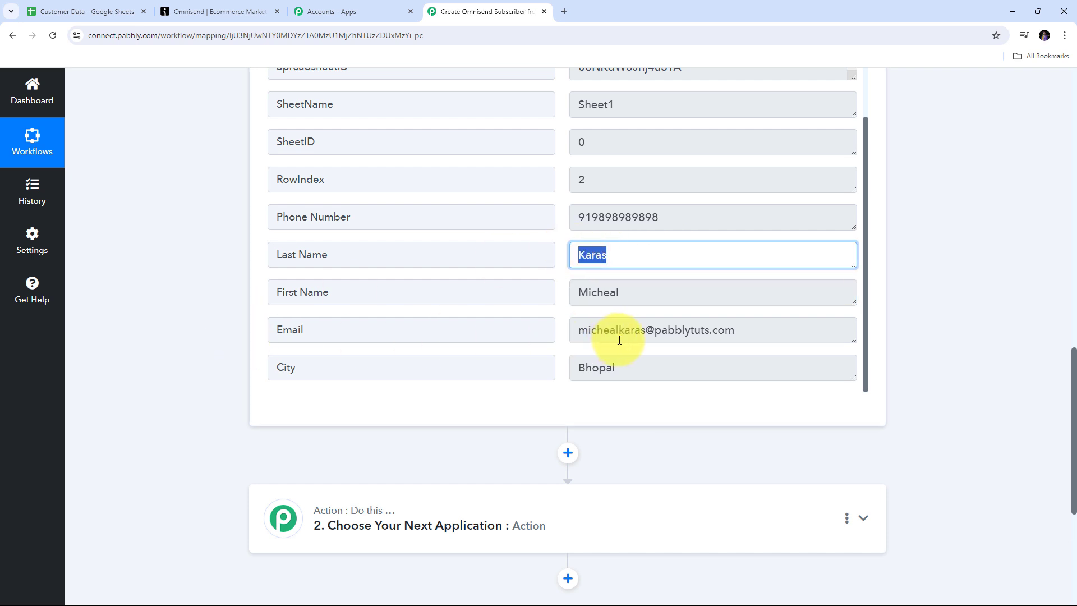
left_click_drag(786, 328, 391, 320)
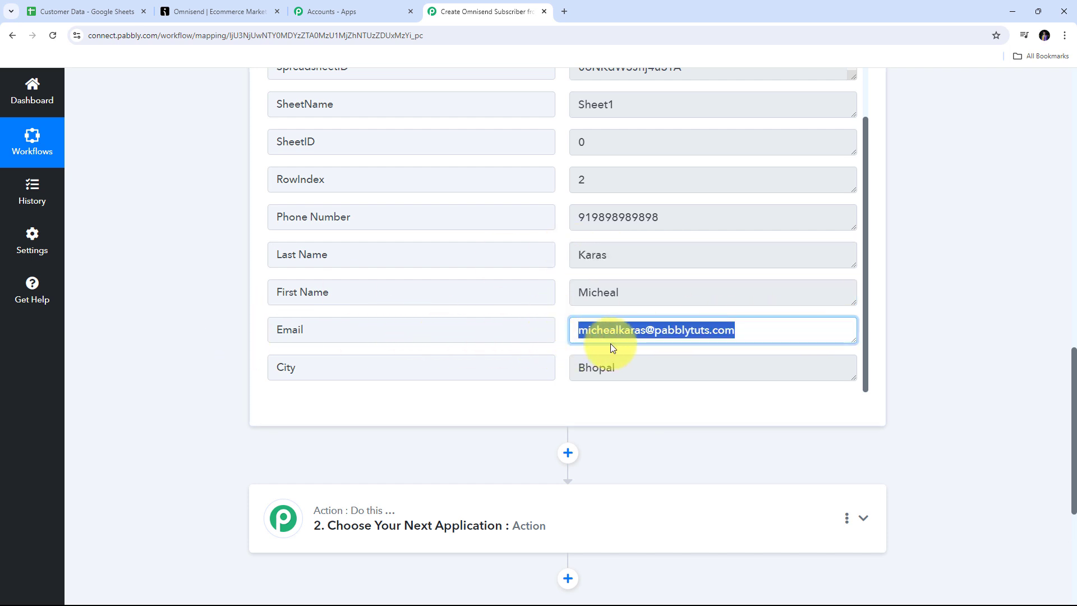
left_click(662, 366)
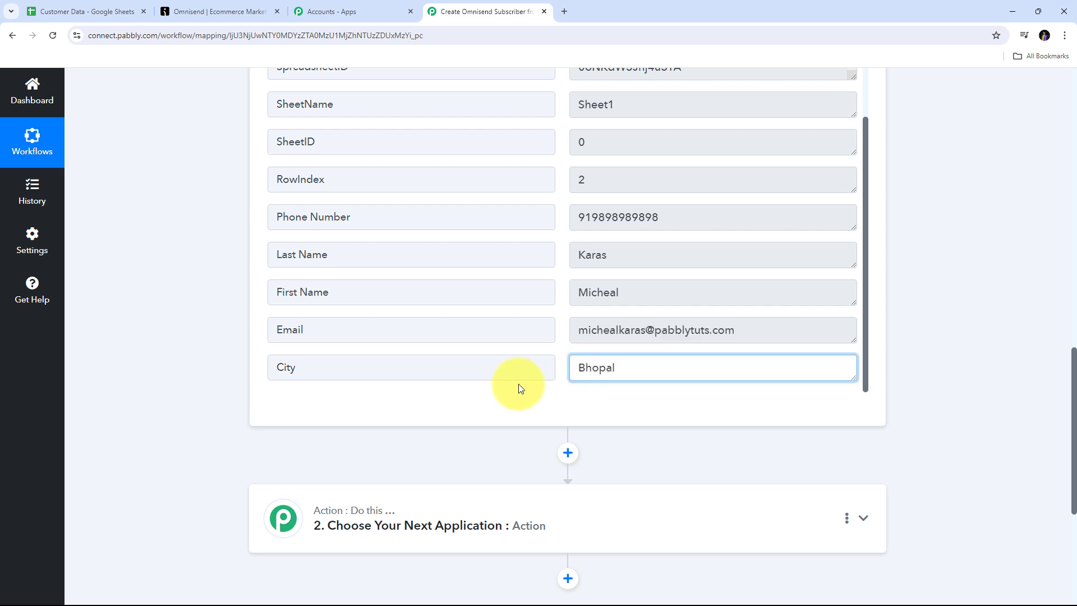
left_click_drag(668, 365, 493, 365)
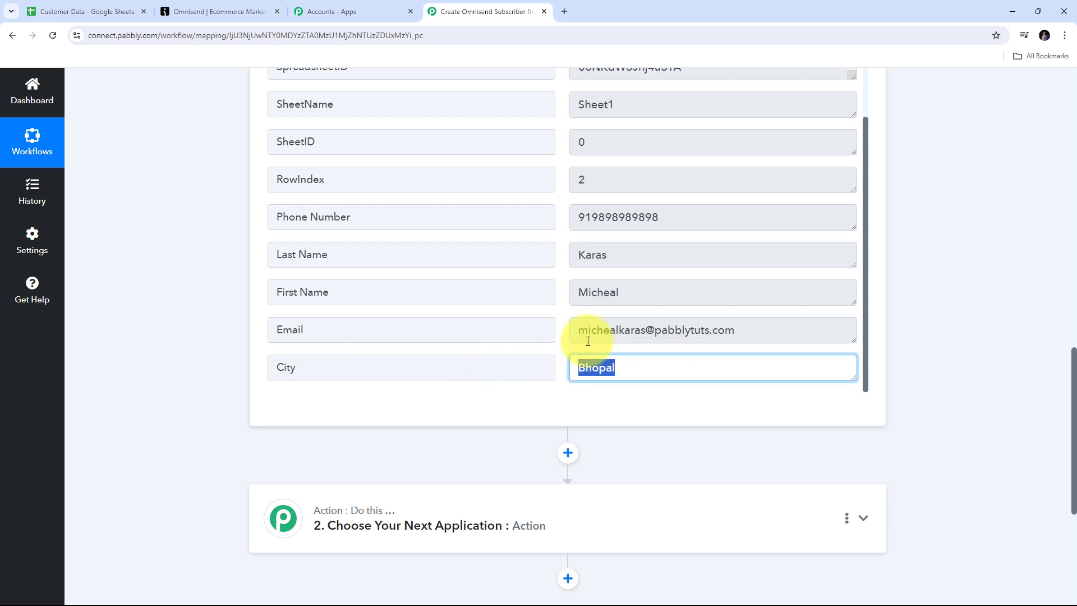
scroll(451, 224, "up", 2)
scroll(611, 270, "down", 2)
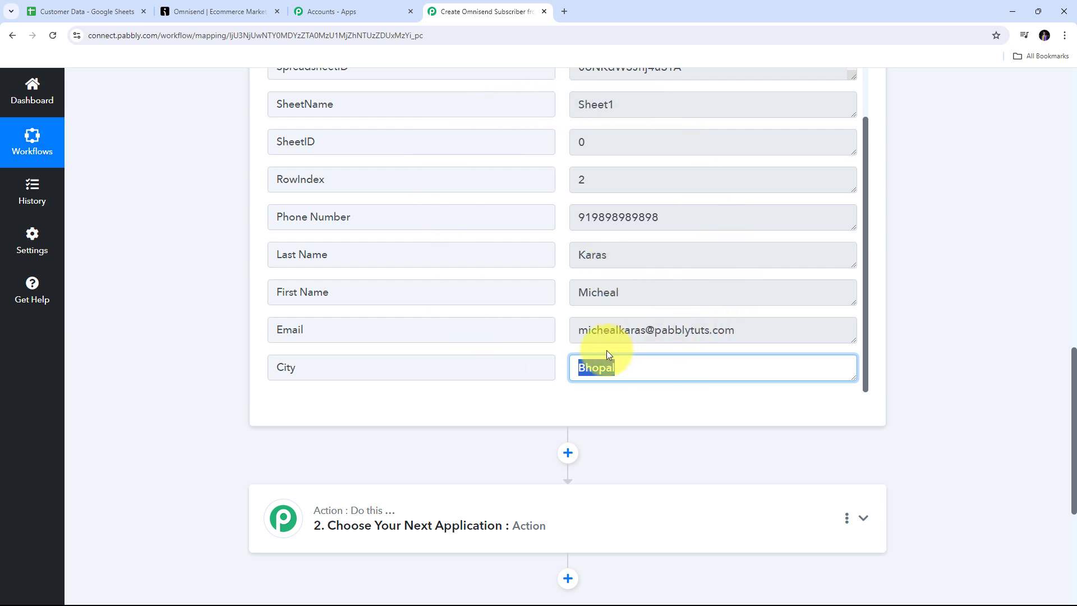
scroll(946, 312, "down", 3)
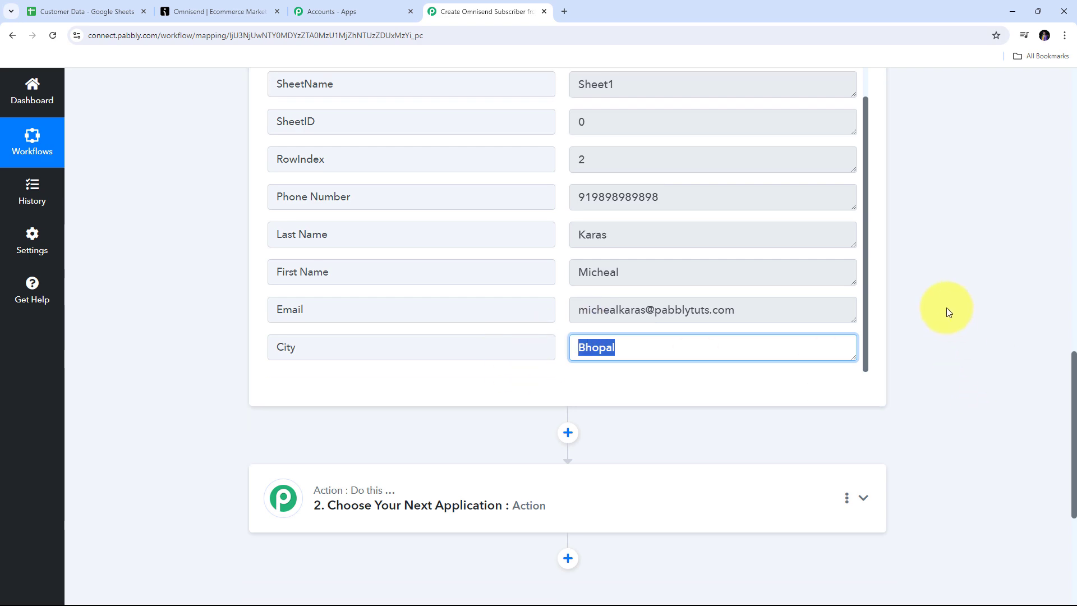
Step: Choose Omnisend as the action app
left_click(864, 357)
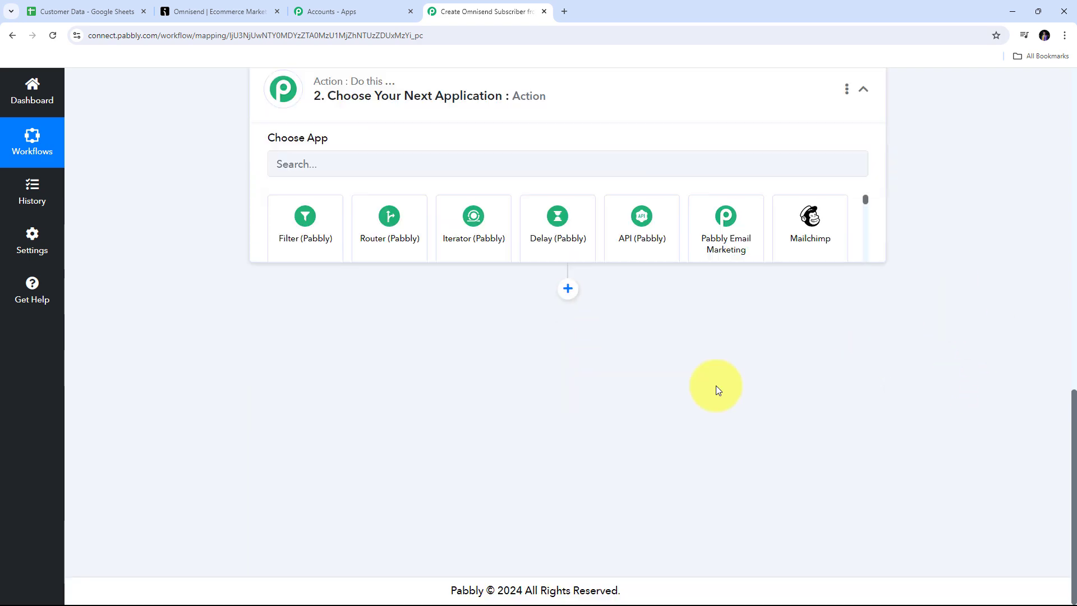
scroll(336, 331, "up", 3)
left_click(297, 309)
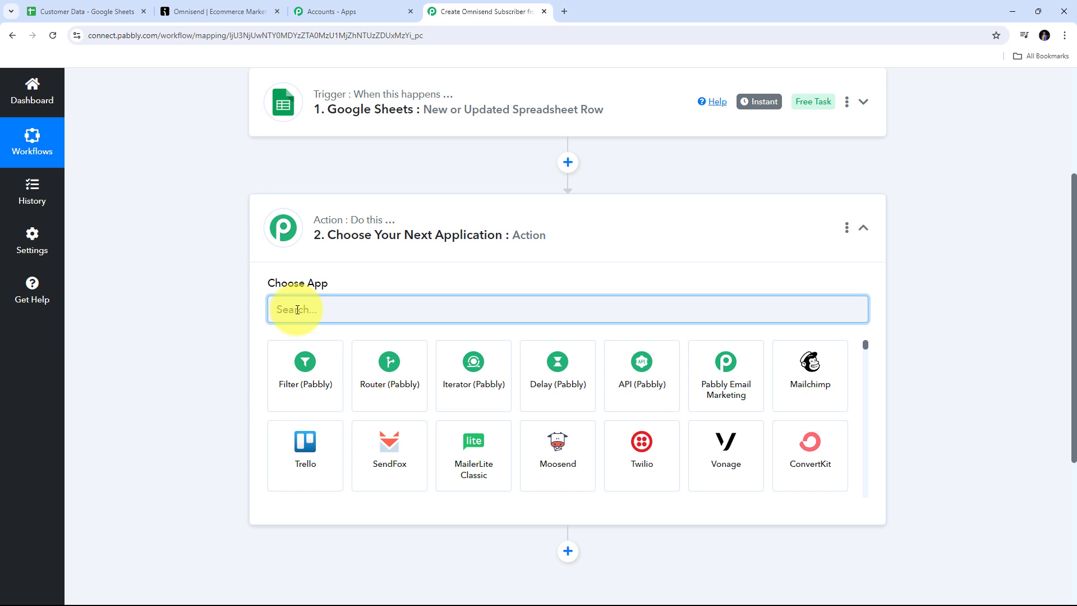
type("Om")
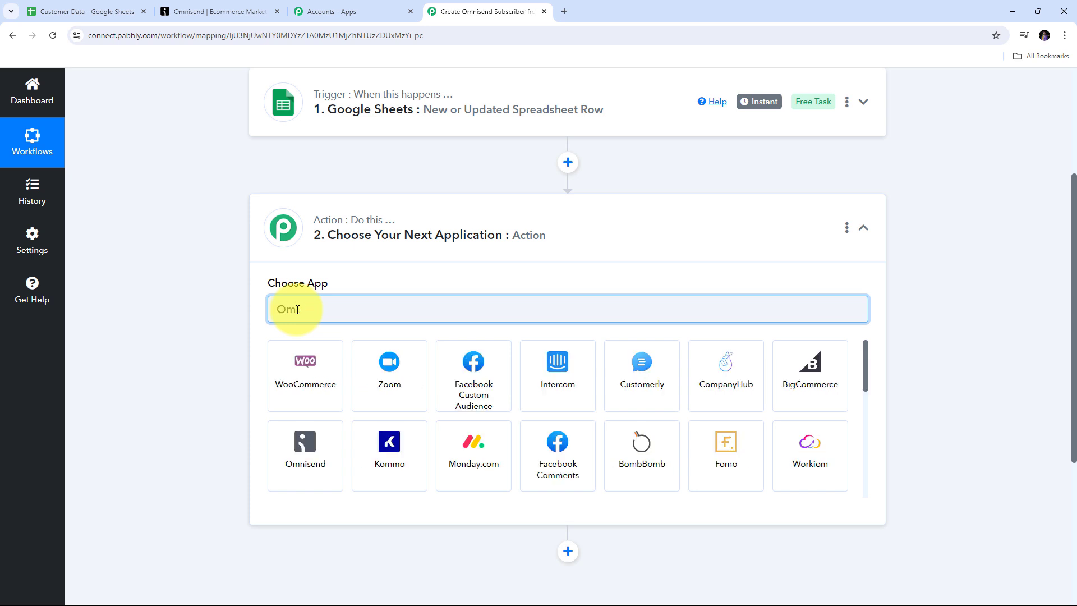
type("nisend")
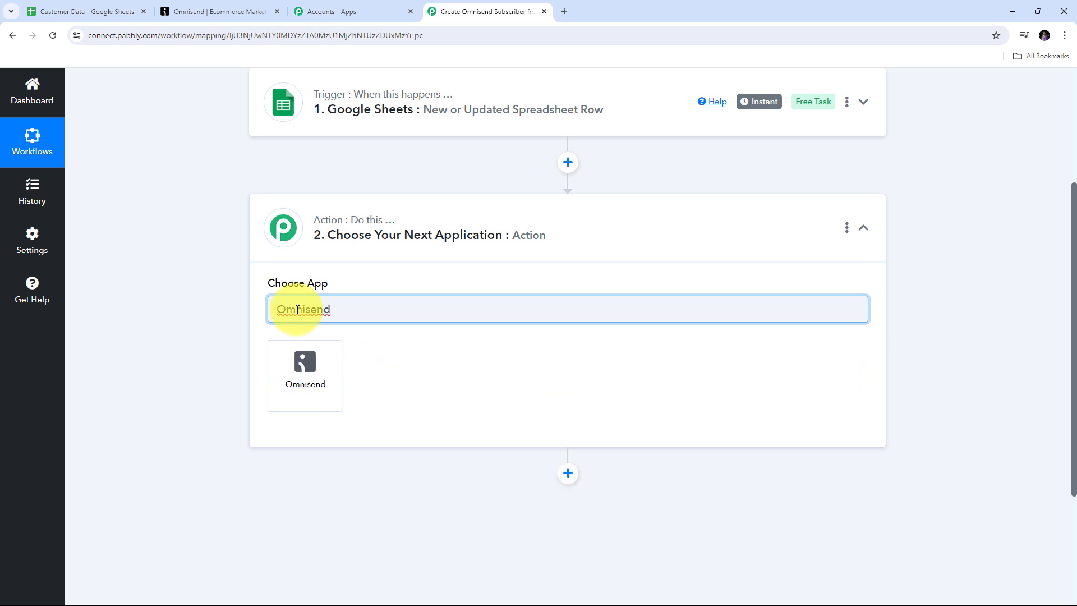
left_click(314, 377)
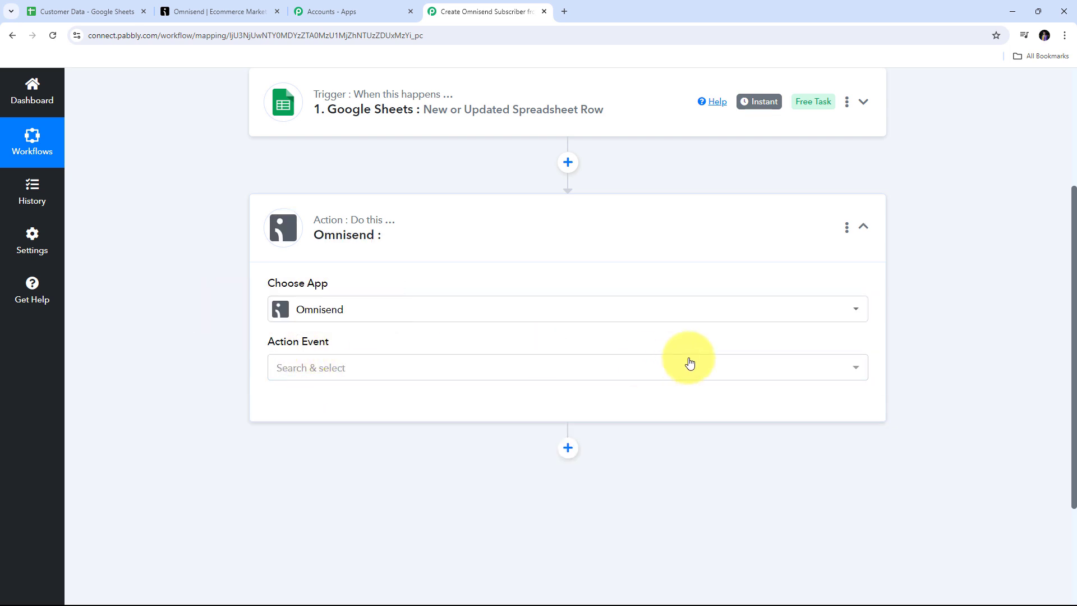
Step: Set the action event to Create Subscriber, add a new connection, and switch to Omnisend
left_click(676, 370)
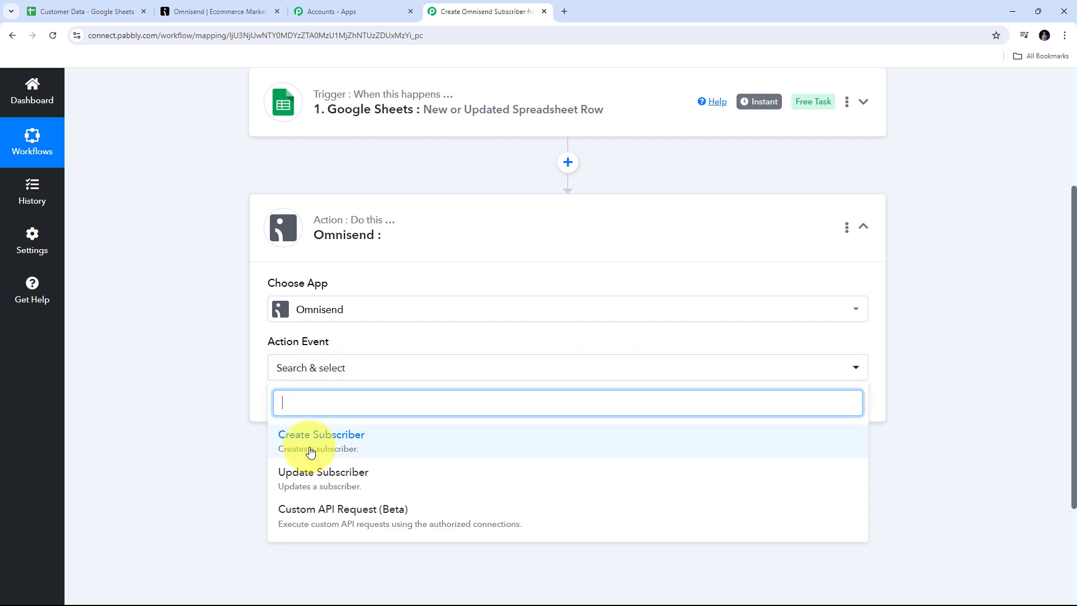
left_click(337, 449)
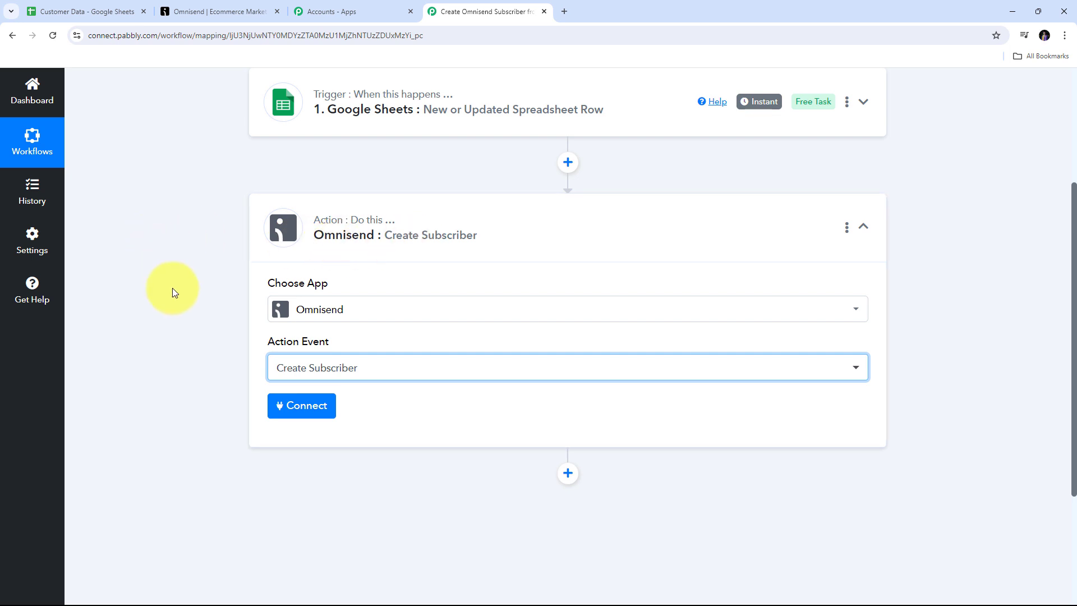
left_click(302, 411)
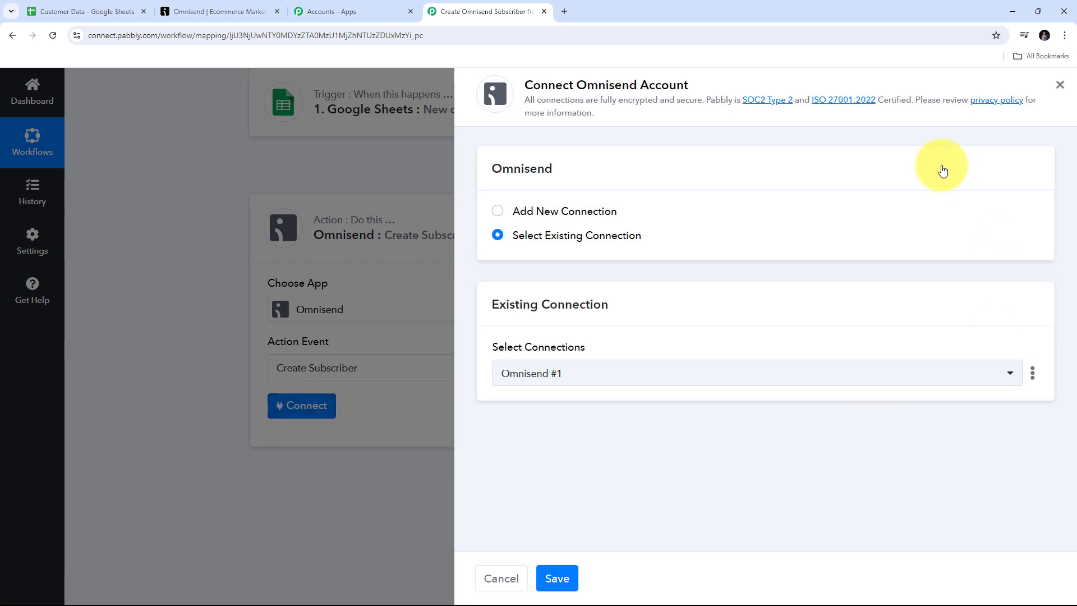
left_click(559, 211)
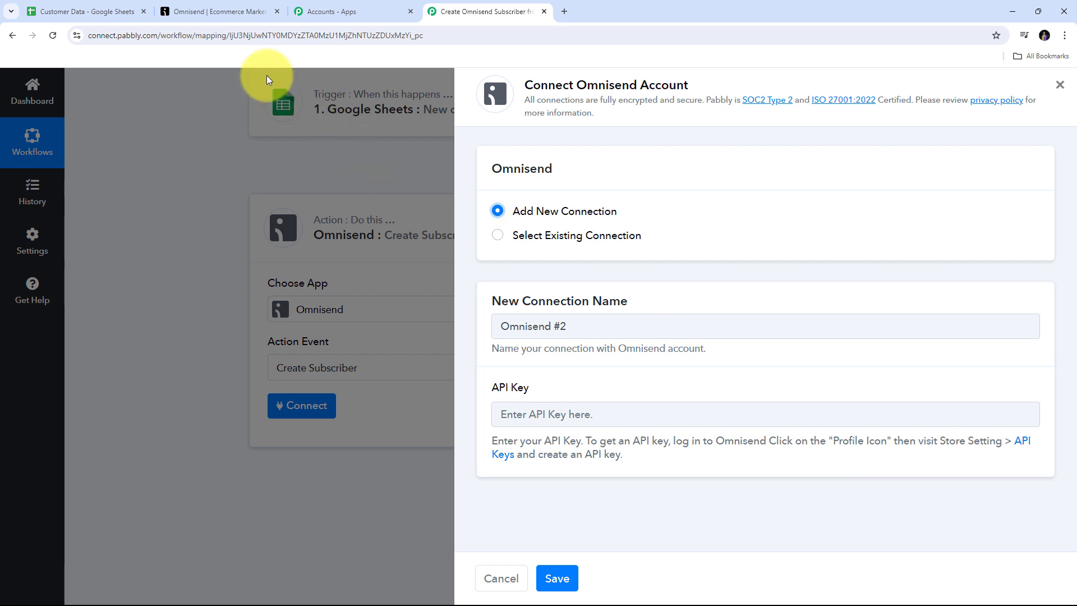
left_click(214, 12)
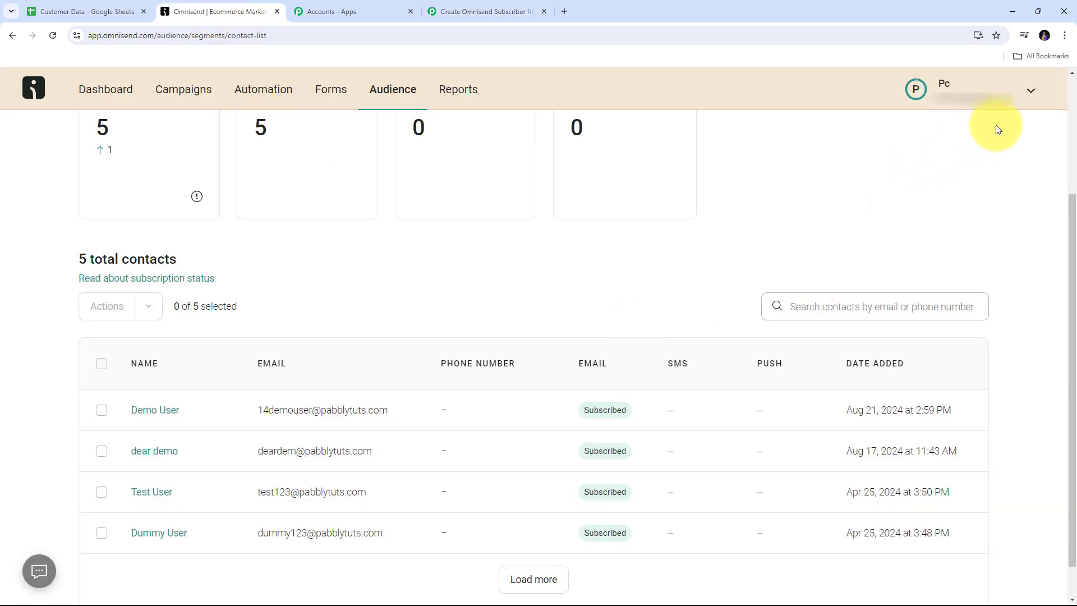
Step: Go to the Omnisend store settings and open the API keys page
left_click(1029, 94)
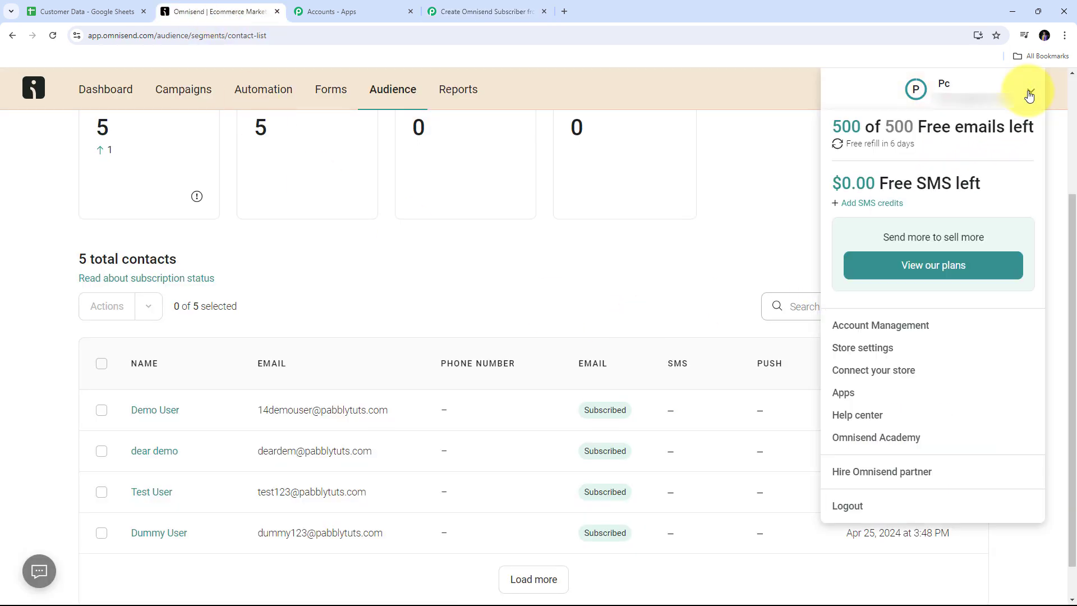
left_click(871, 351)
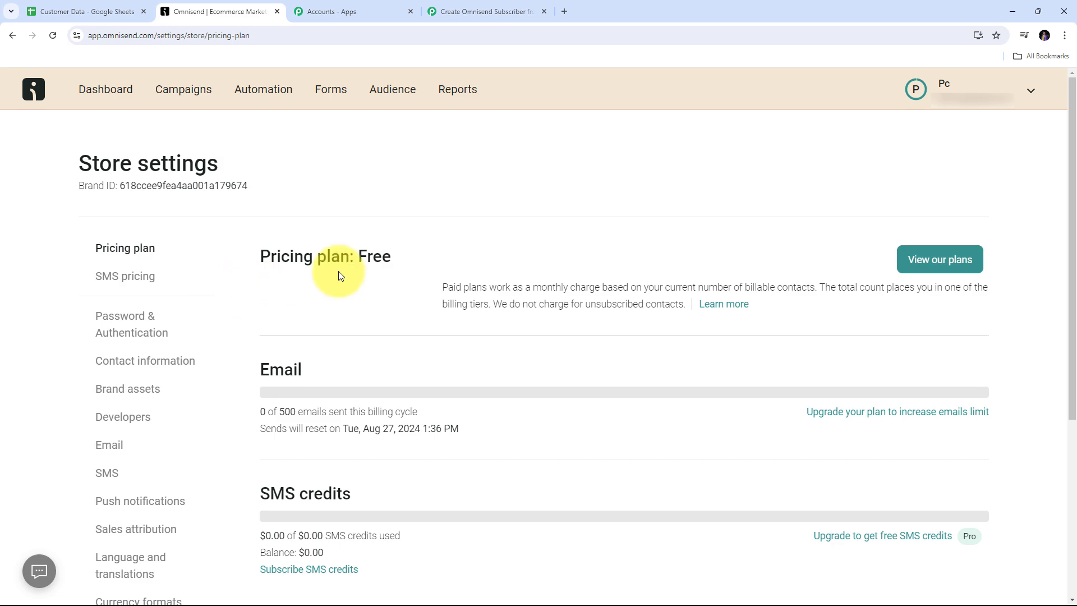
scroll(339, 273, "down", 5)
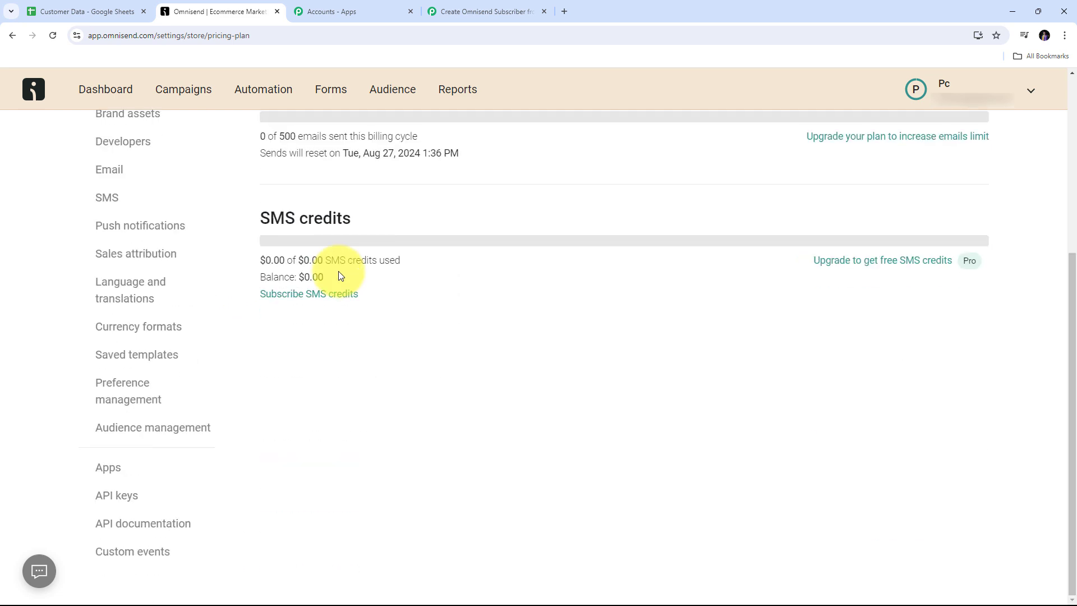
left_click(117, 498)
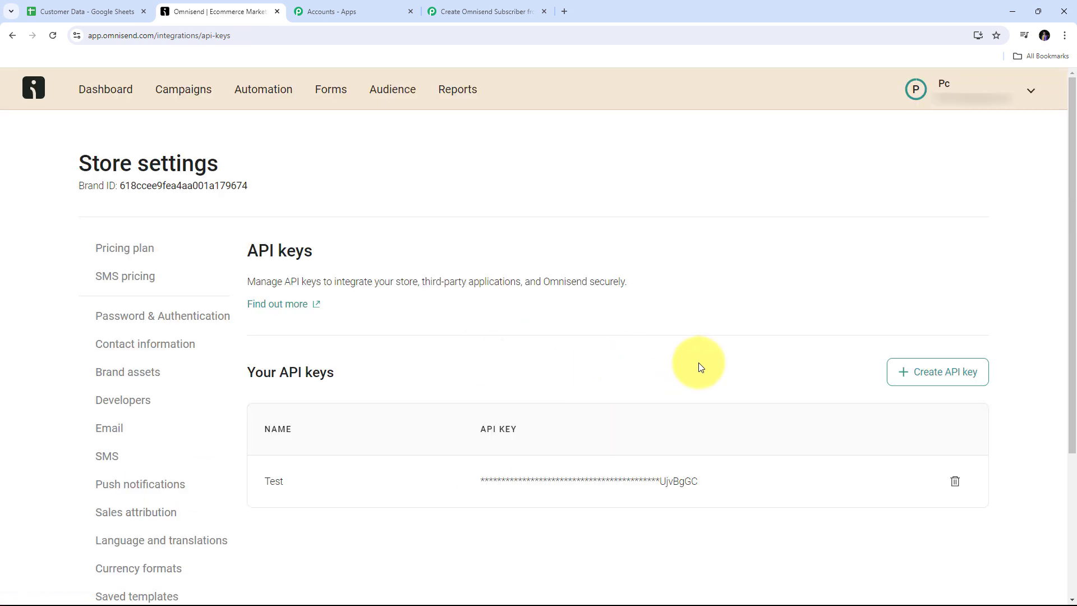
Step: Create an API key named 'Omnisend Subscriber' with all permissions and copy it
left_click(934, 375)
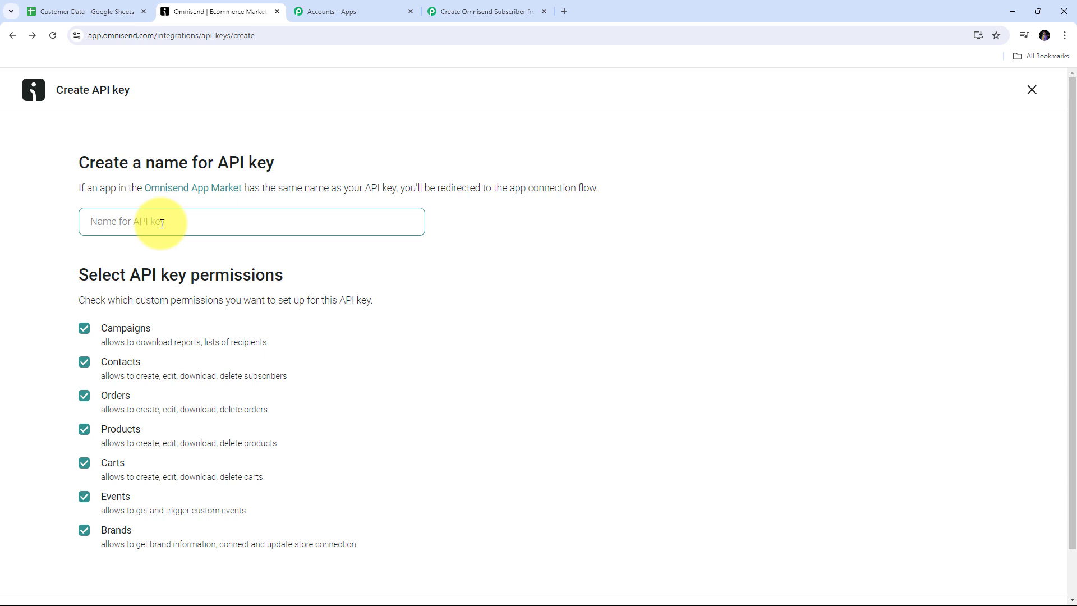
key("ctrl+v")
left_click(469, 240)
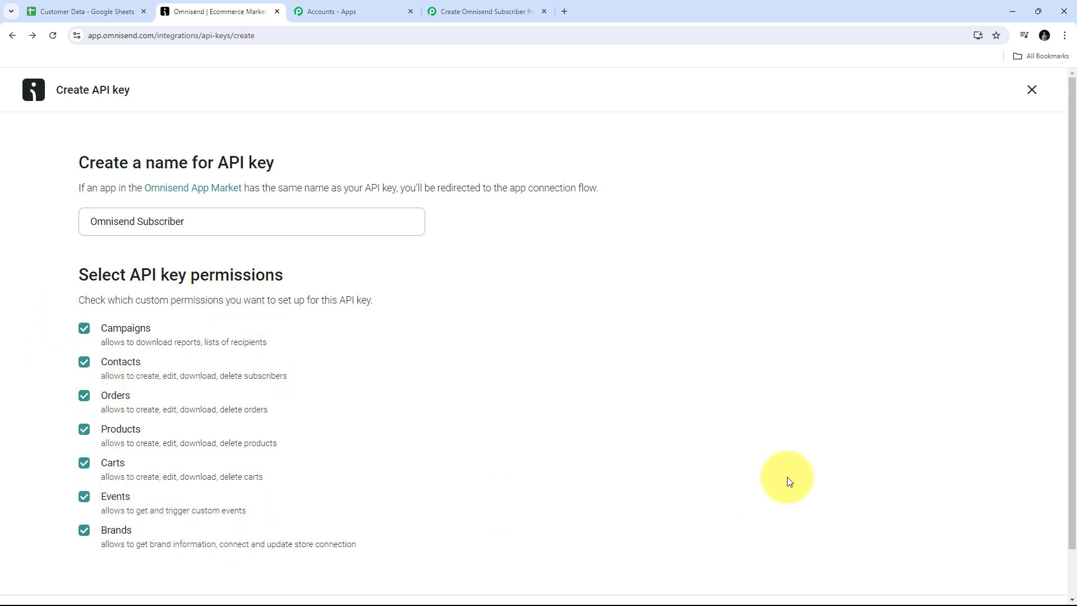
scroll(708, 371, "down", 2)
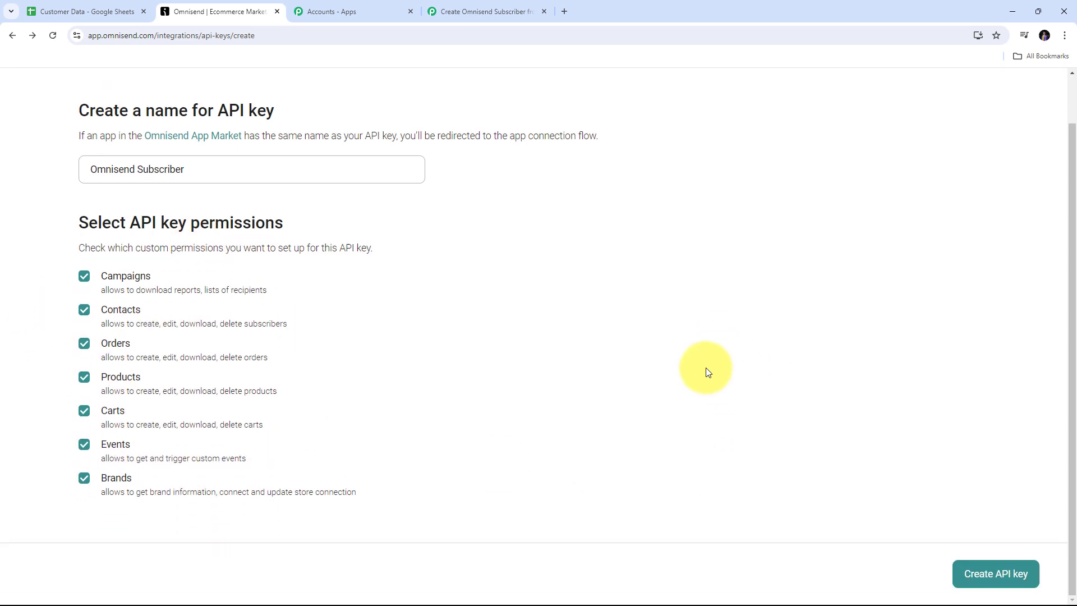
left_click(1001, 582)
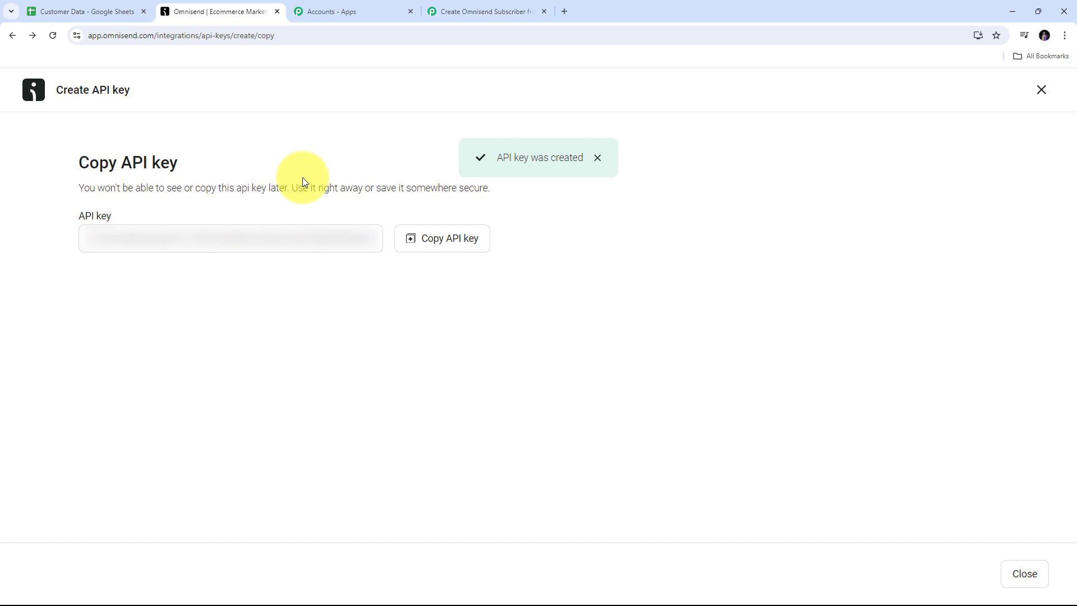
left_click(437, 241)
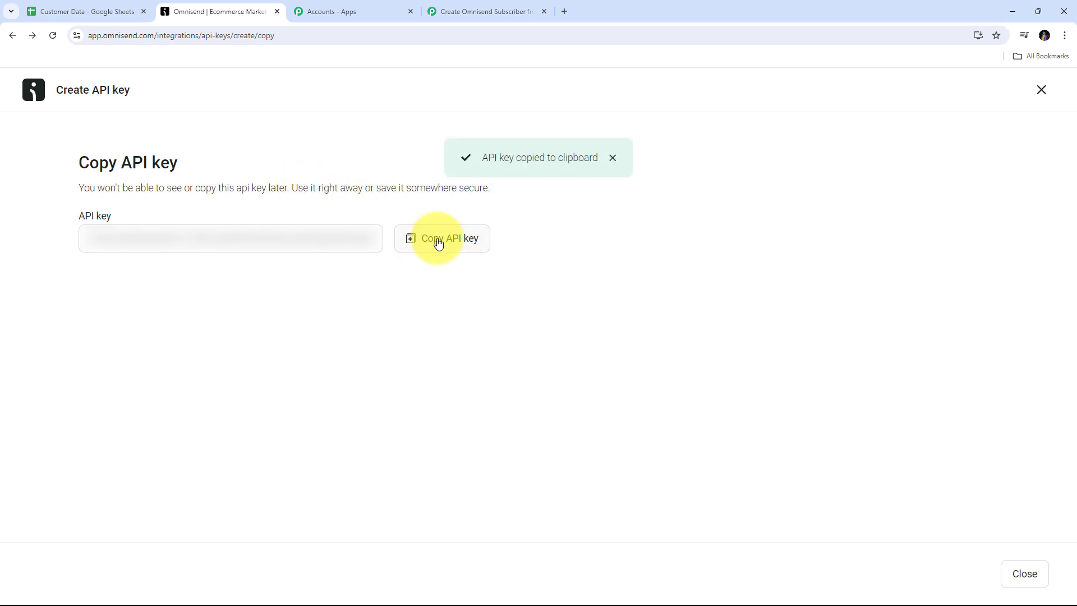
Step: Back in Pabbly Connect, paste the Omnisend API key into the connection and save it
left_click(473, 7)
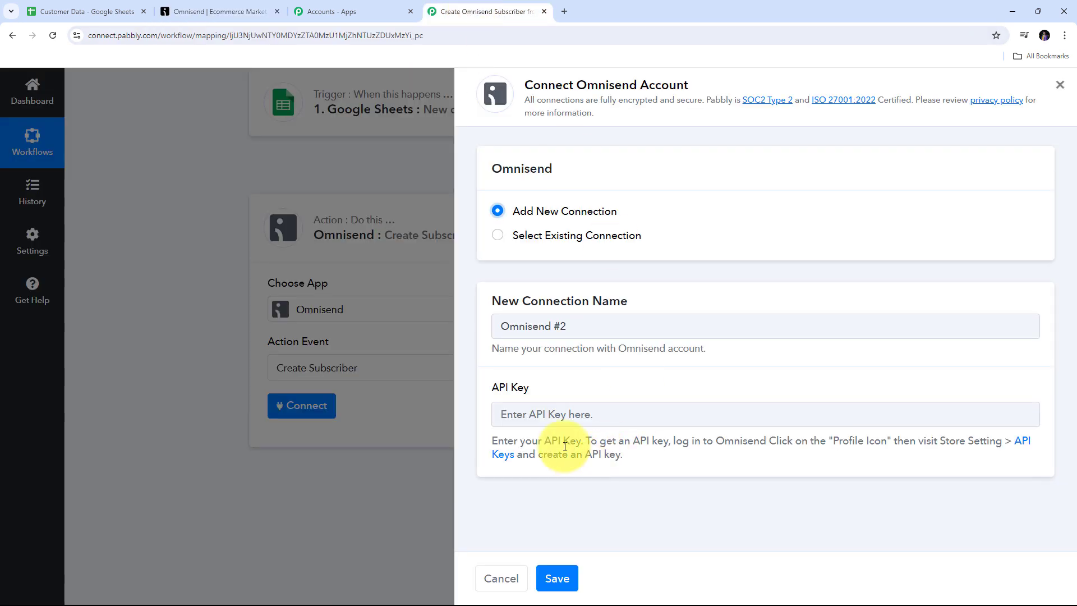
left_click(548, 410)
key("ctrl+v")
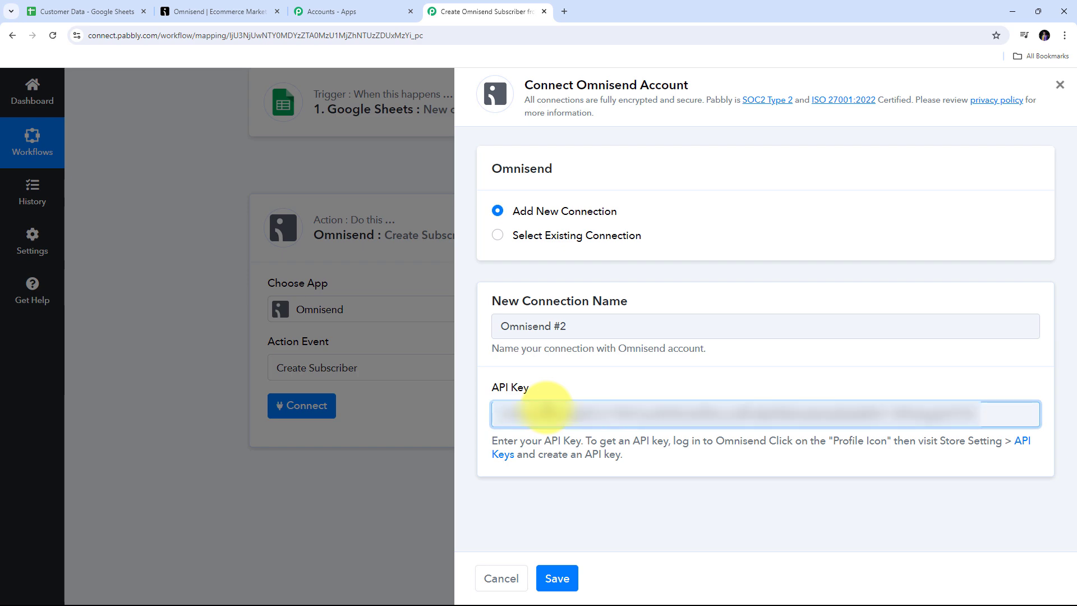
left_click(557, 578)
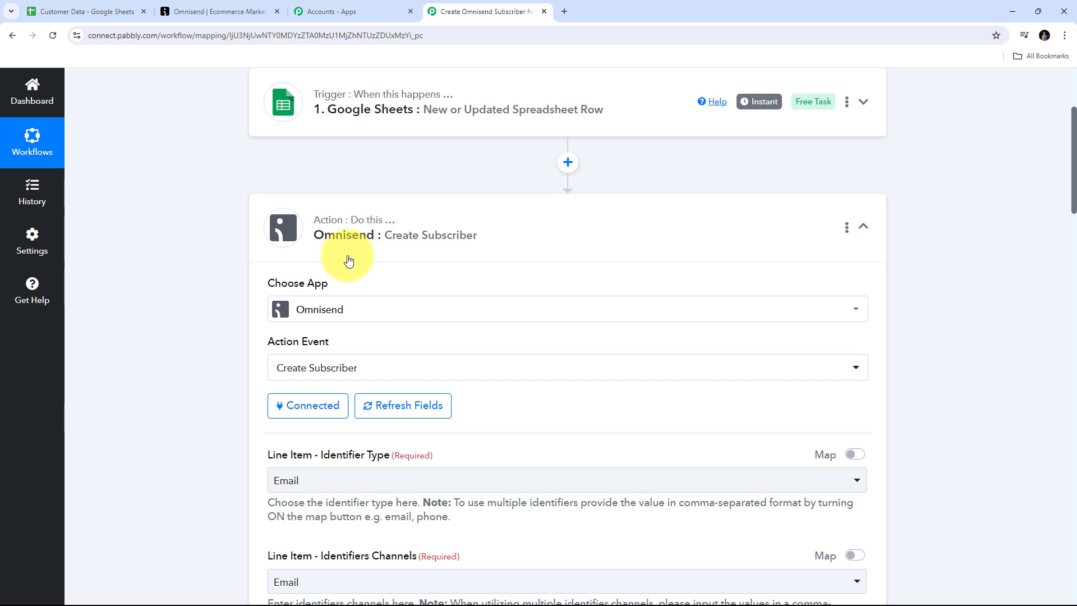
scroll(565, 248, "down", 4)
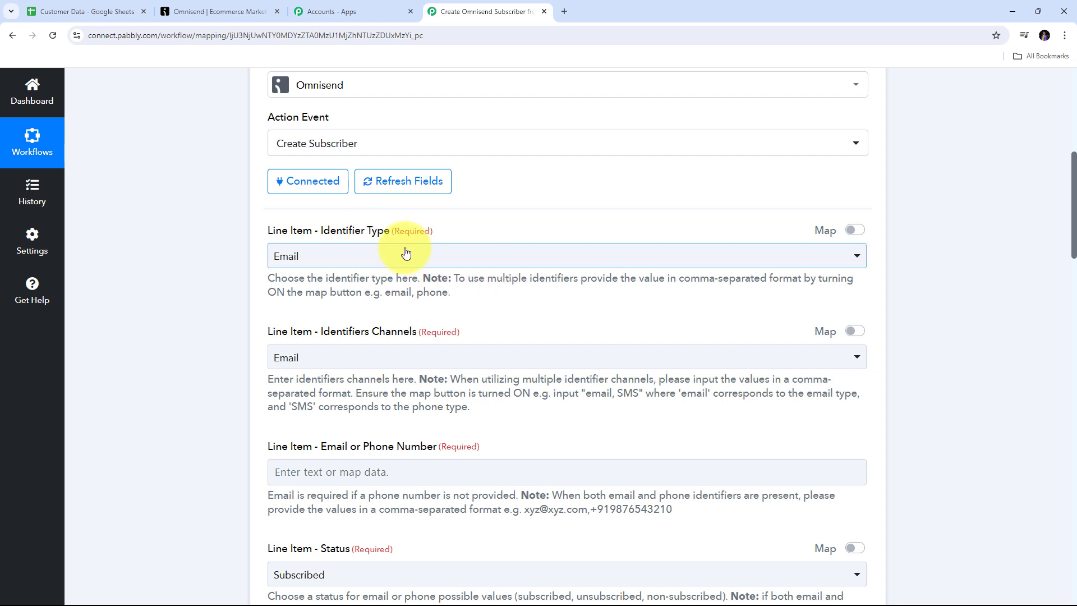
Step: Switch Identifier Type to mapped text and set it to 'email, phone'
left_click(616, 254)
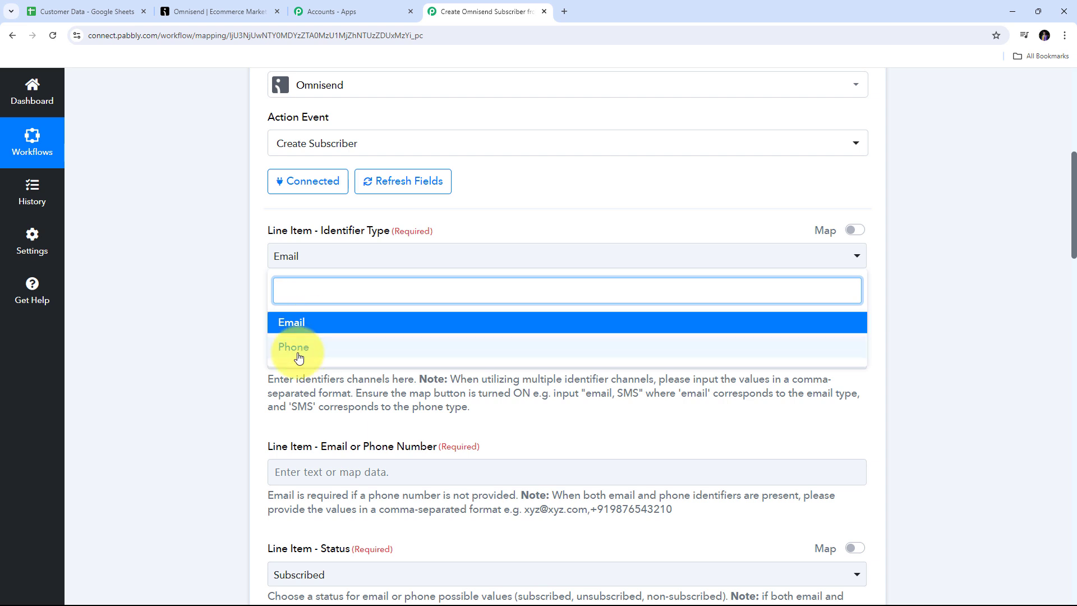
left_click(301, 323)
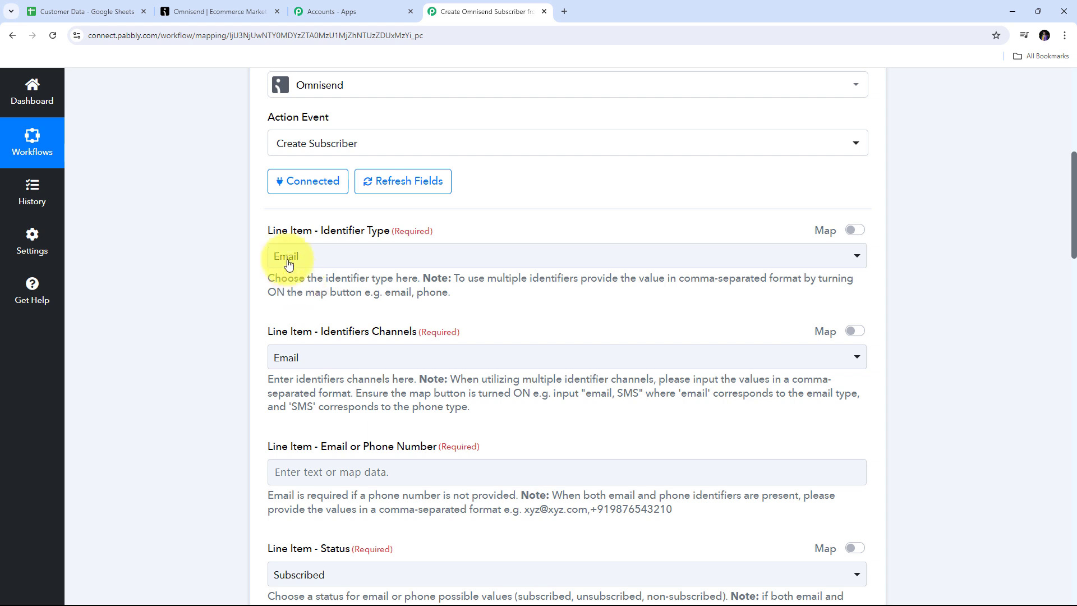
left_click(857, 232)
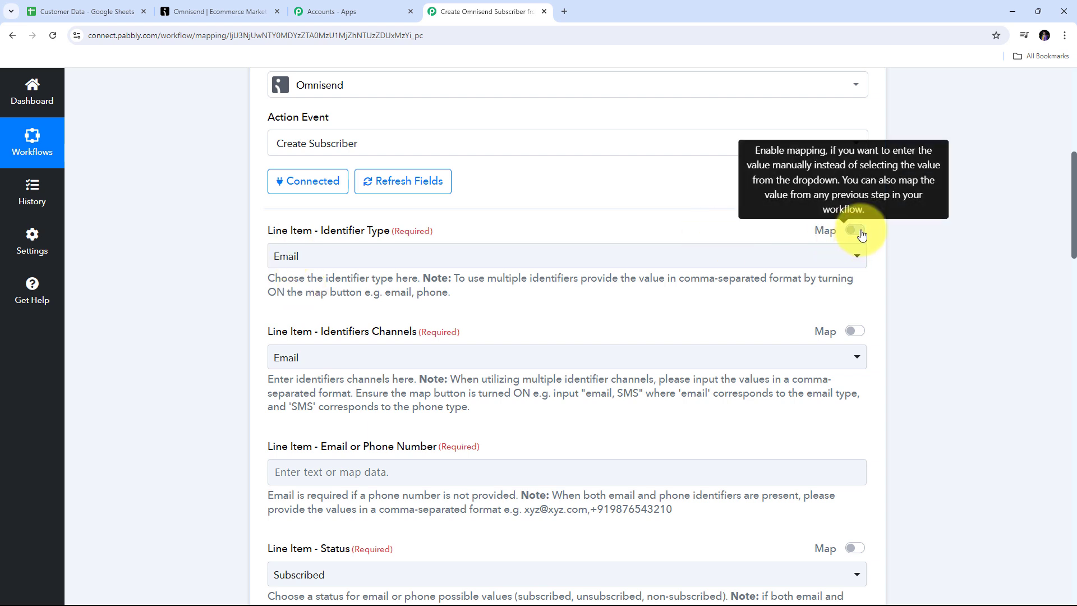
left_click(321, 257)
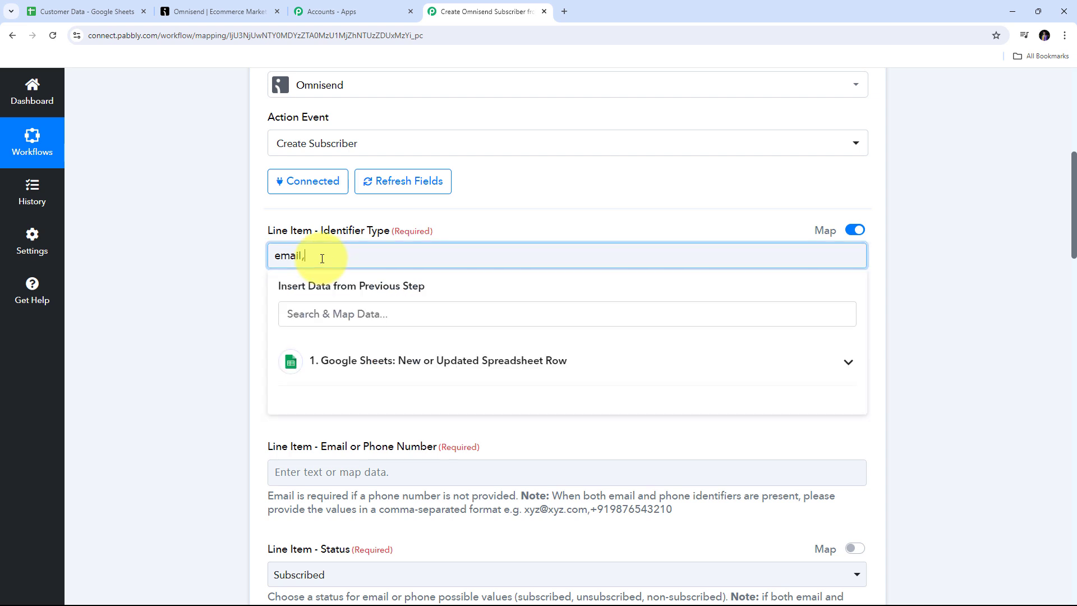
type(", phone")
left_click(217, 254)
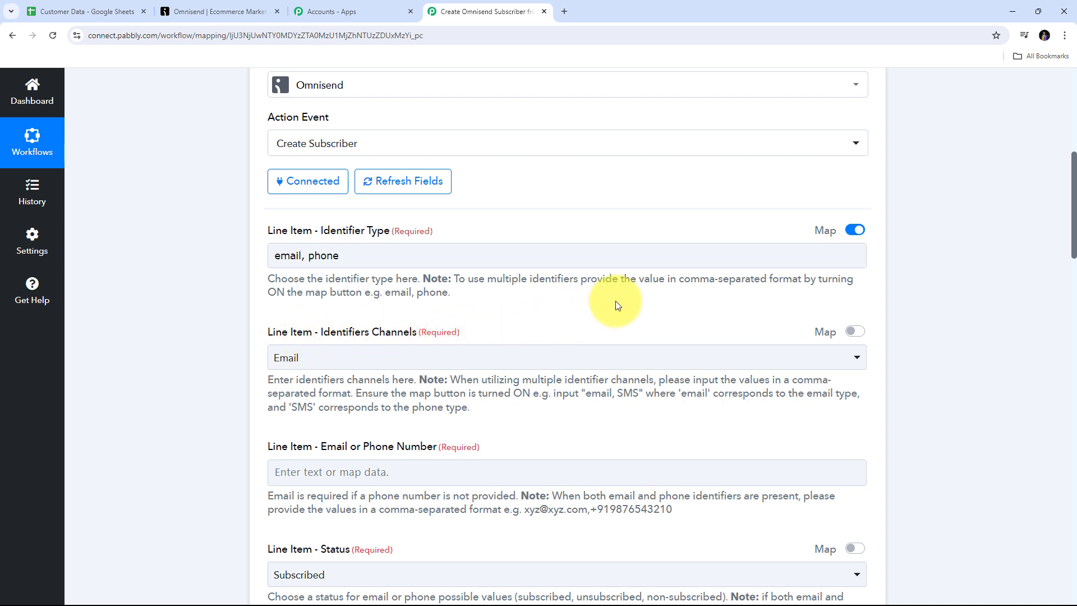
scroll(614, 300, "down", 2)
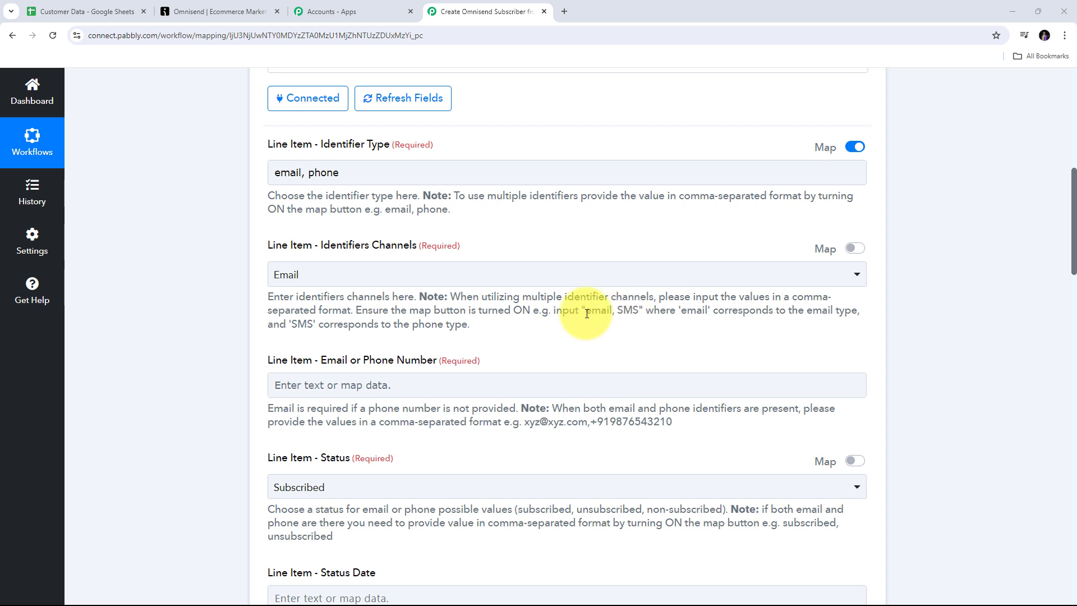
Step: Switch Identifiers Channels to mapped text and replace its value with 'email, SMS'
left_click_drag(586, 313, 639, 312)
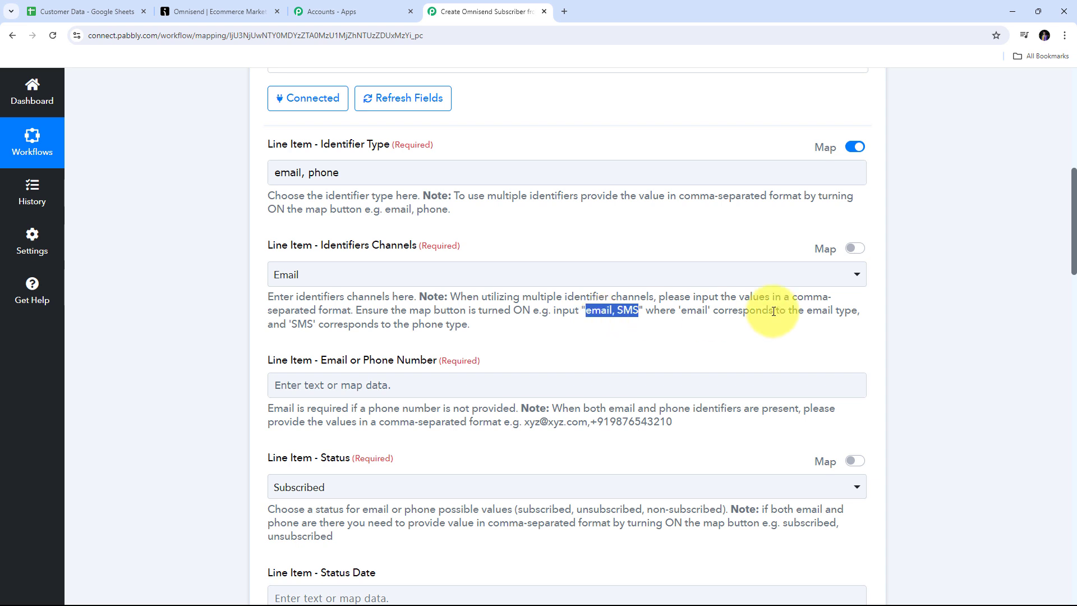
left_click(854, 249)
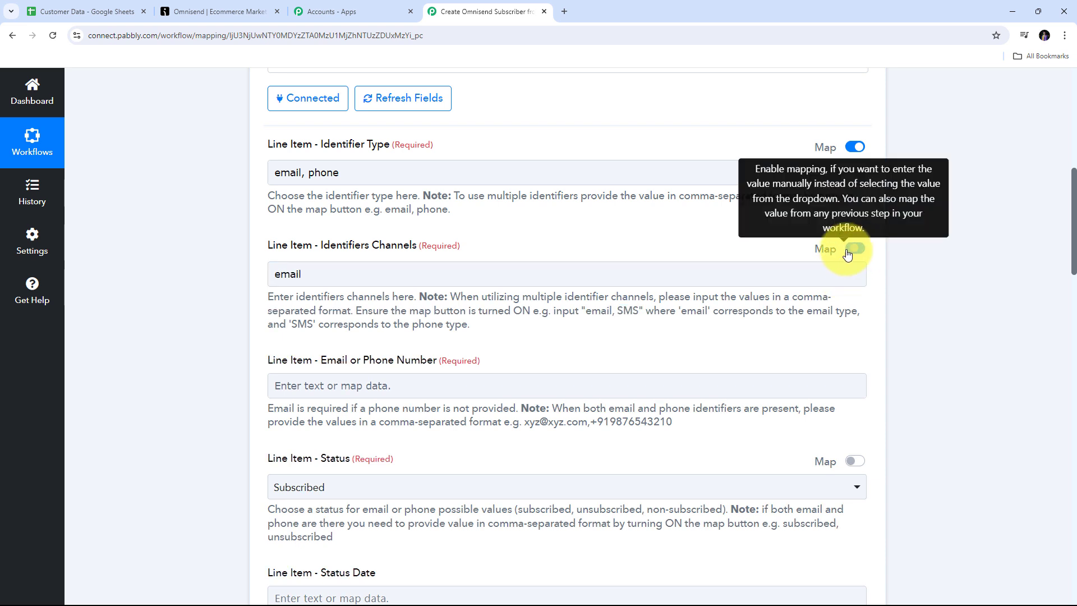
left_click_drag(336, 273, 252, 280)
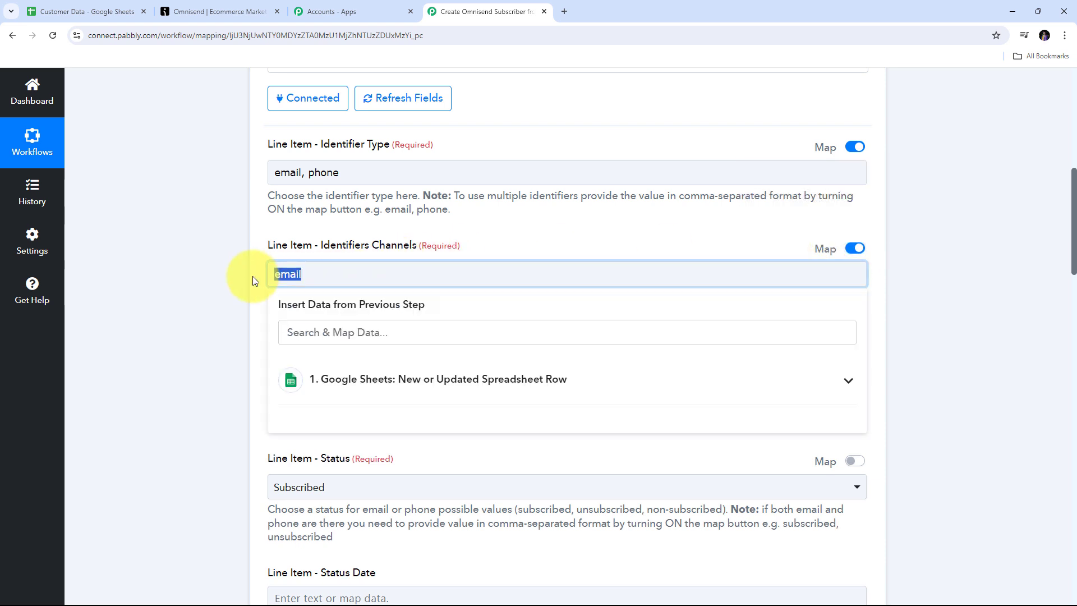
key("BackSpace")
key("ctrl+v")
left_click(546, 238)
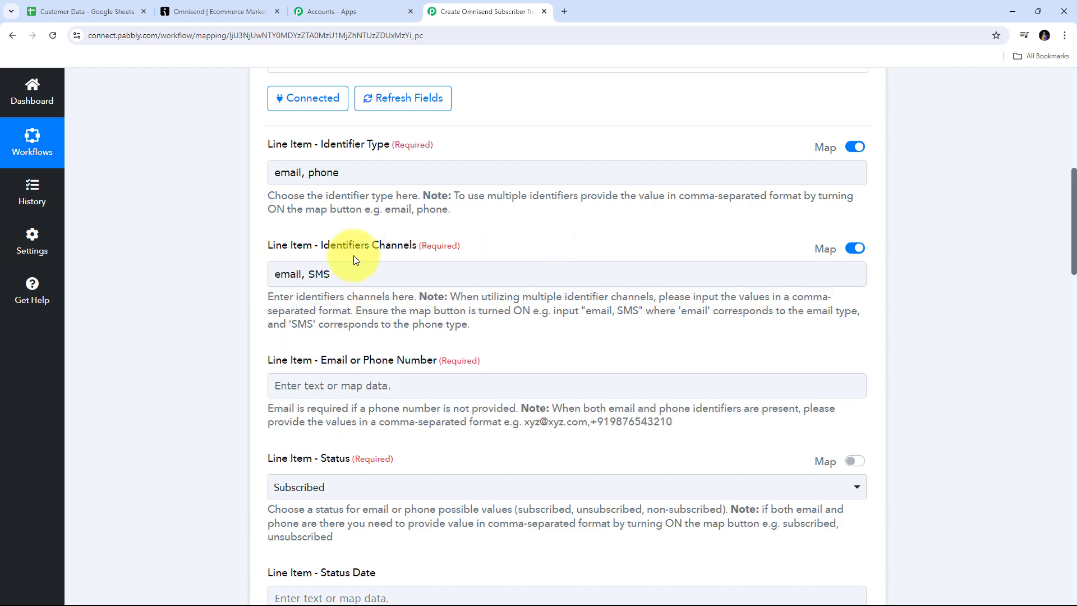
scroll(392, 235, "down", 1)
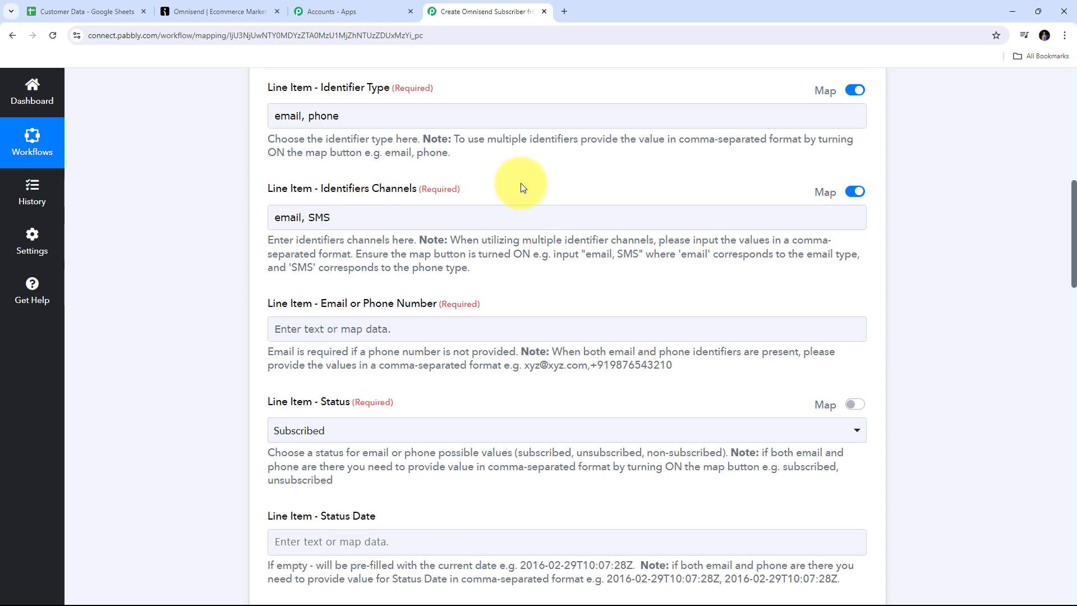
scroll(520, 183, "down", 1)
scroll(520, 185, "down", 2)
scroll(344, 168, "up", 1)
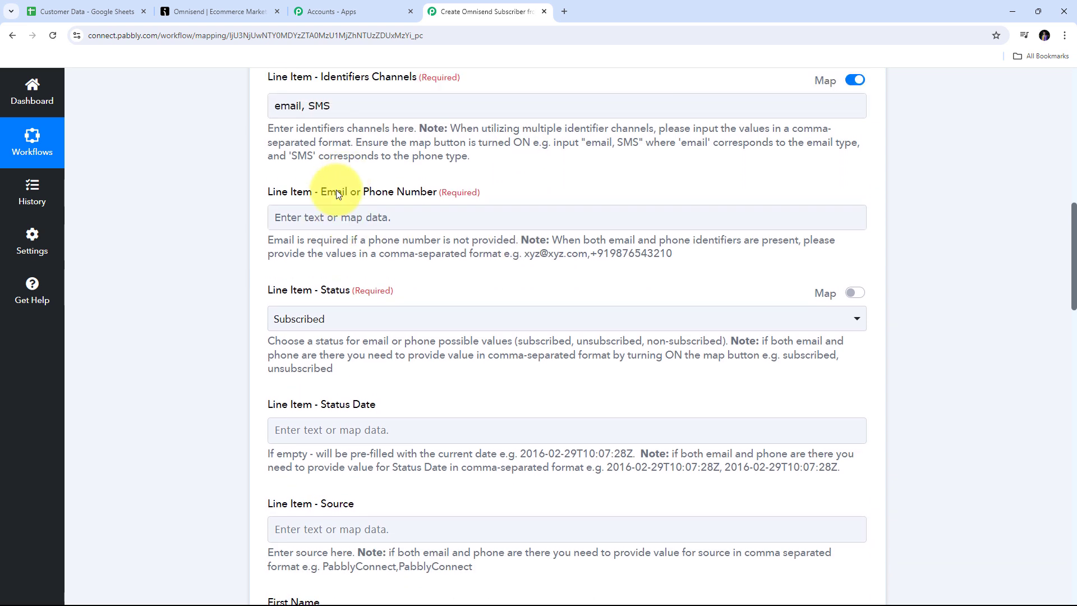
Step: Map the Google Sheets row's Email into Email or Phone Number, followed by a comma
left_click(416, 210)
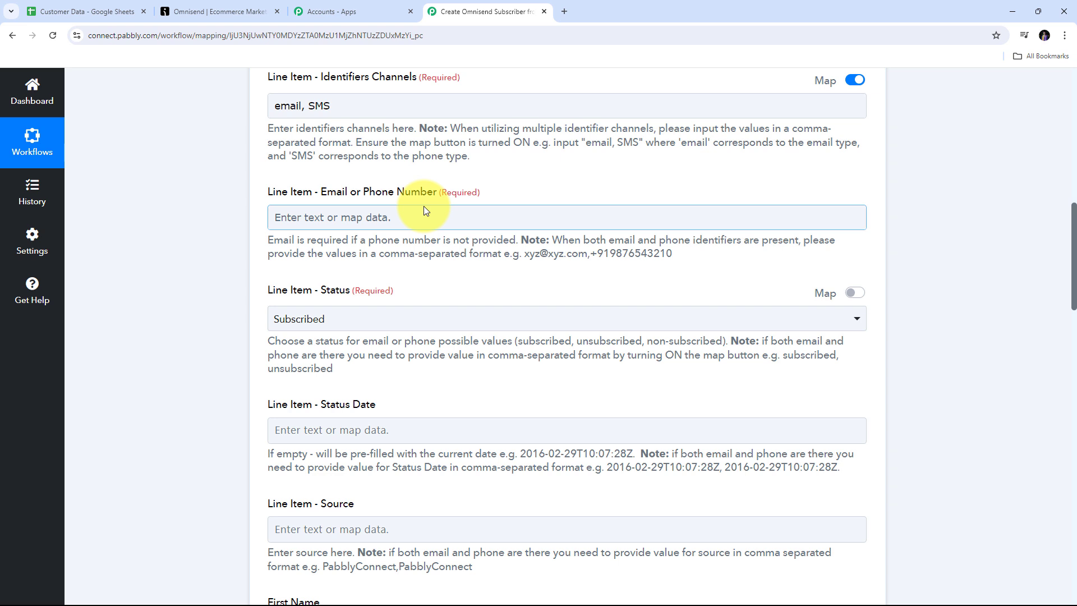
scroll(402, 194, "down", 1)
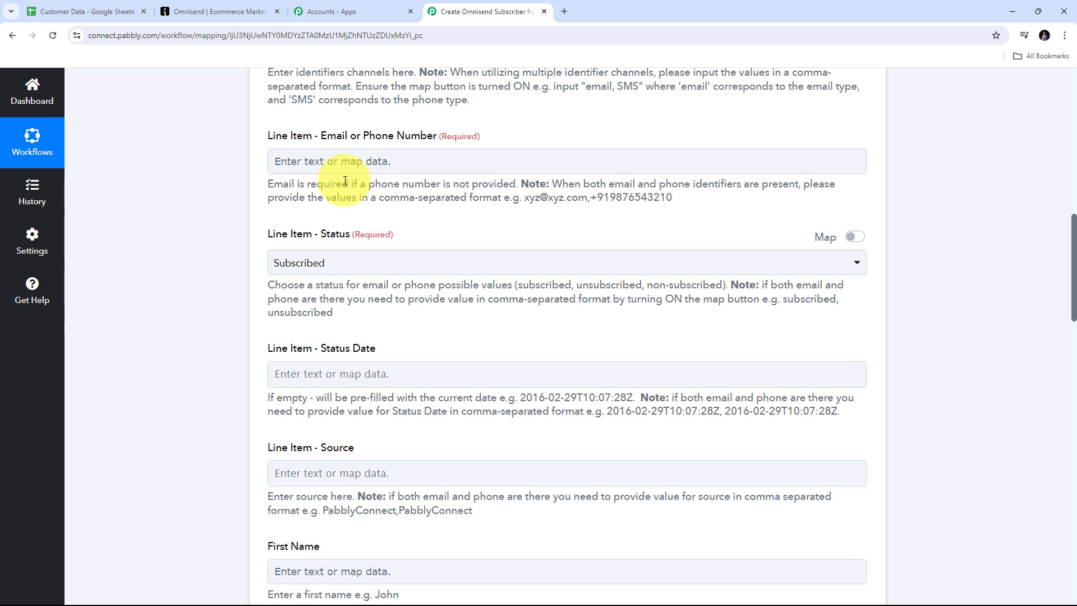
left_click(296, 161)
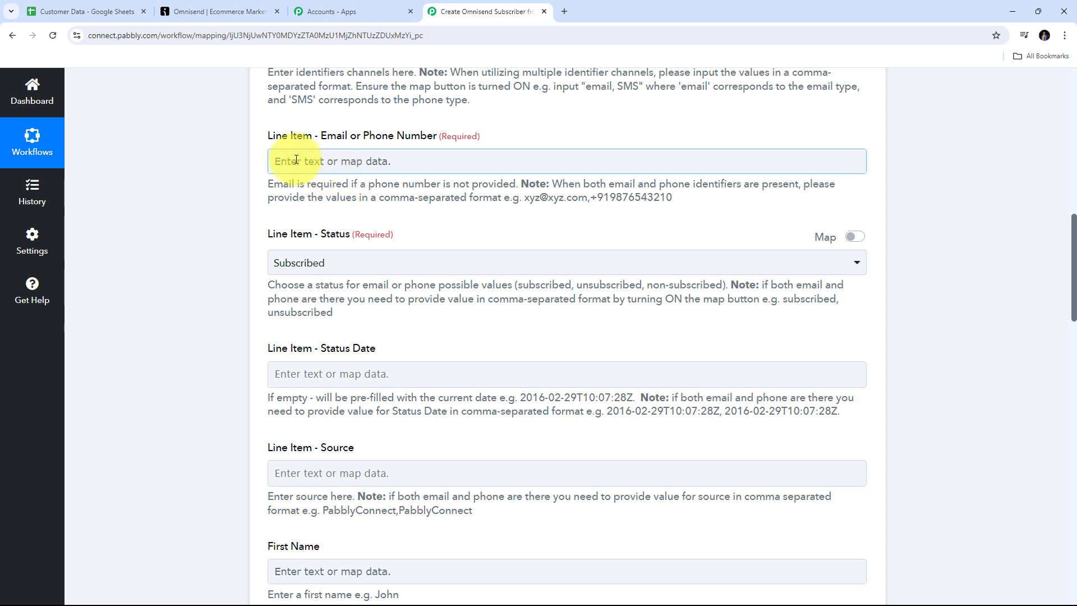
left_click(278, 161)
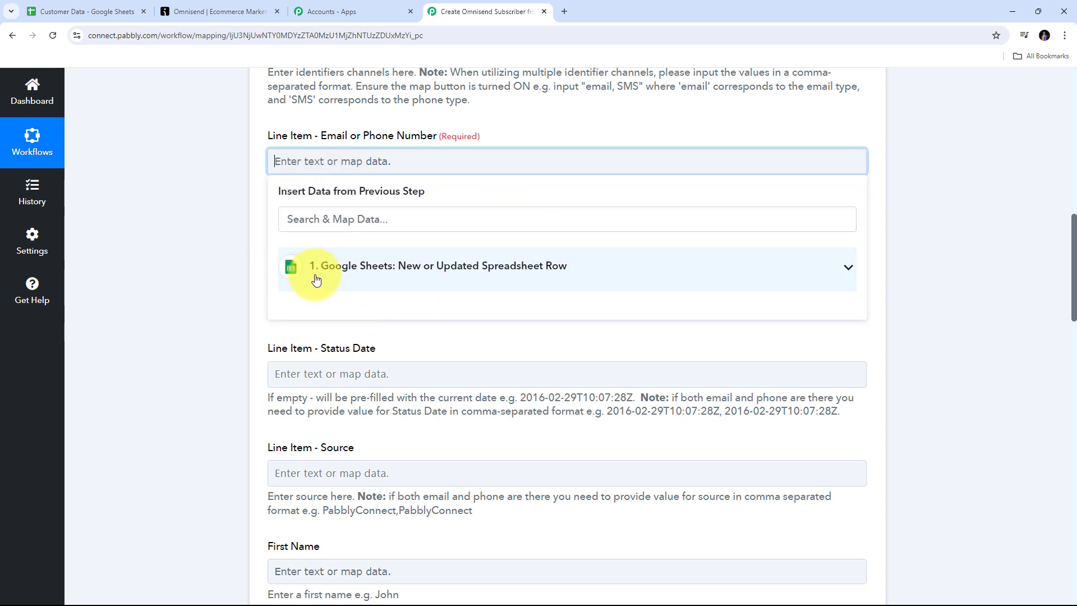
left_click(638, 274)
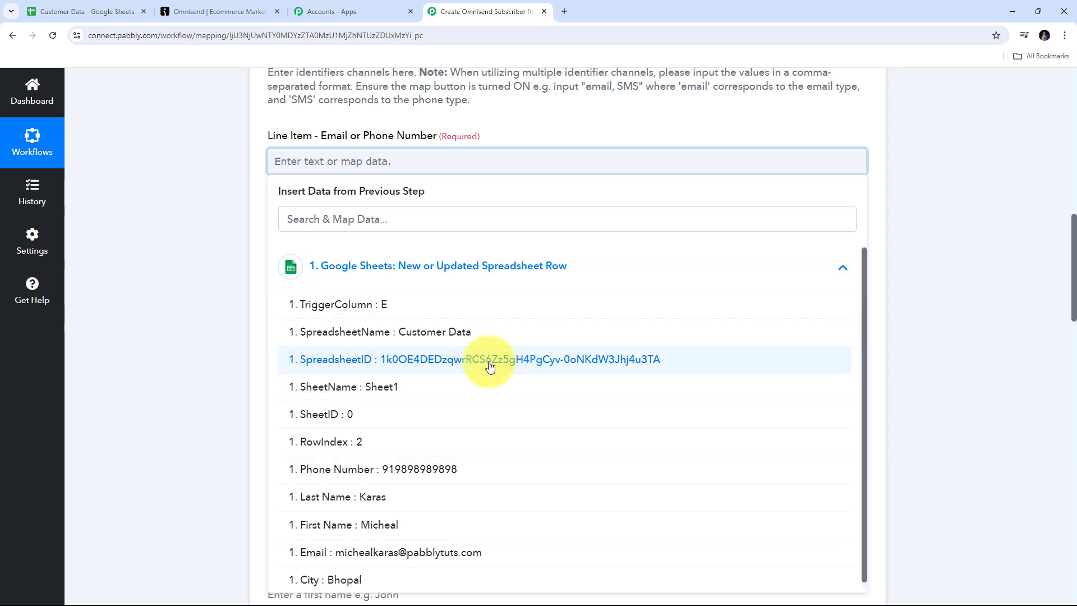
left_click(390, 548)
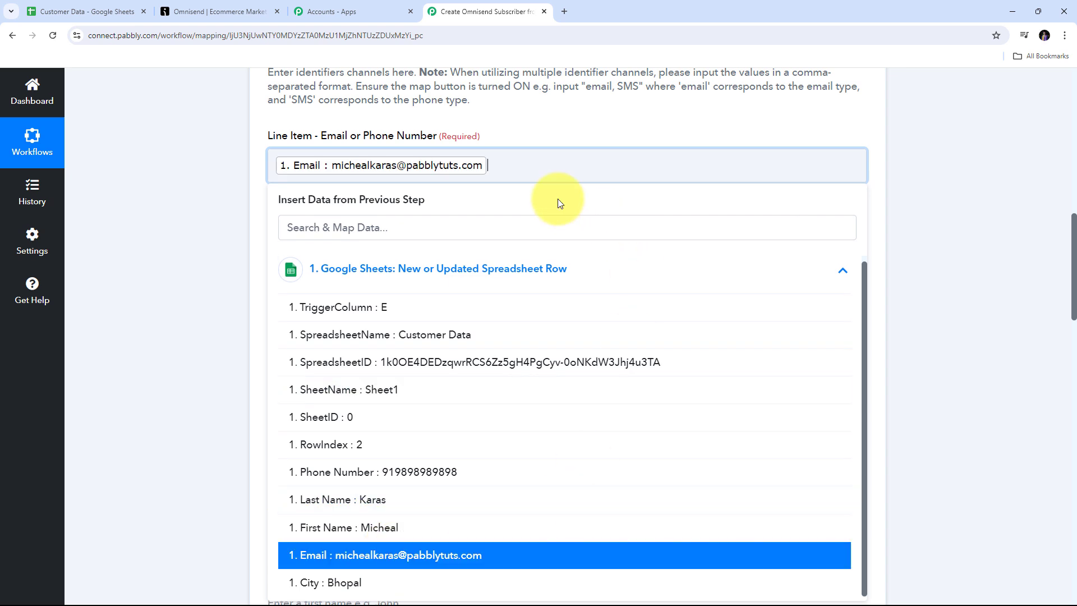
left_click(497, 165)
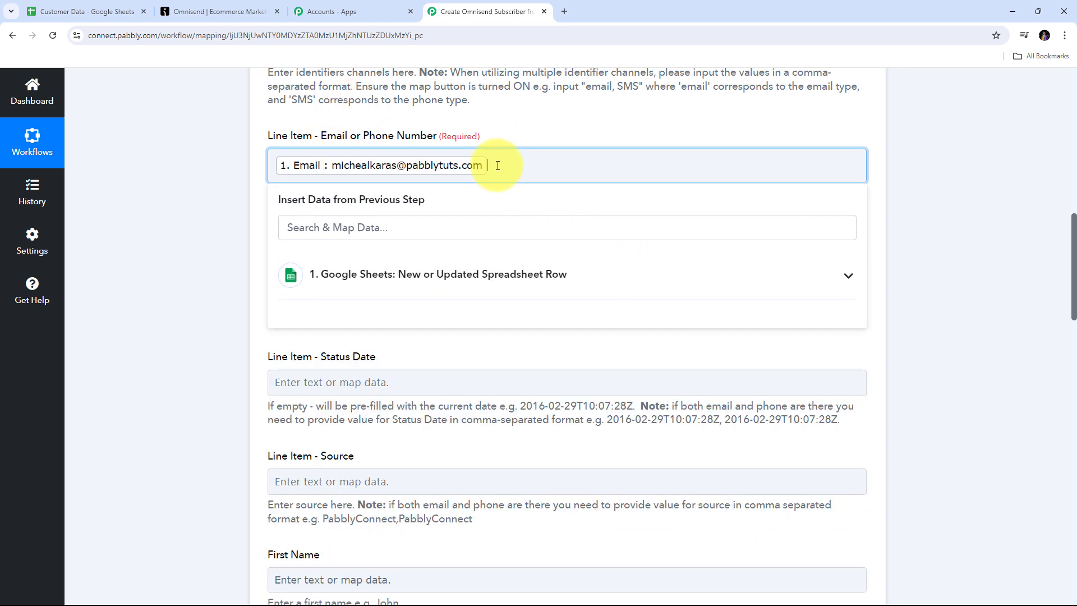
type(", +")
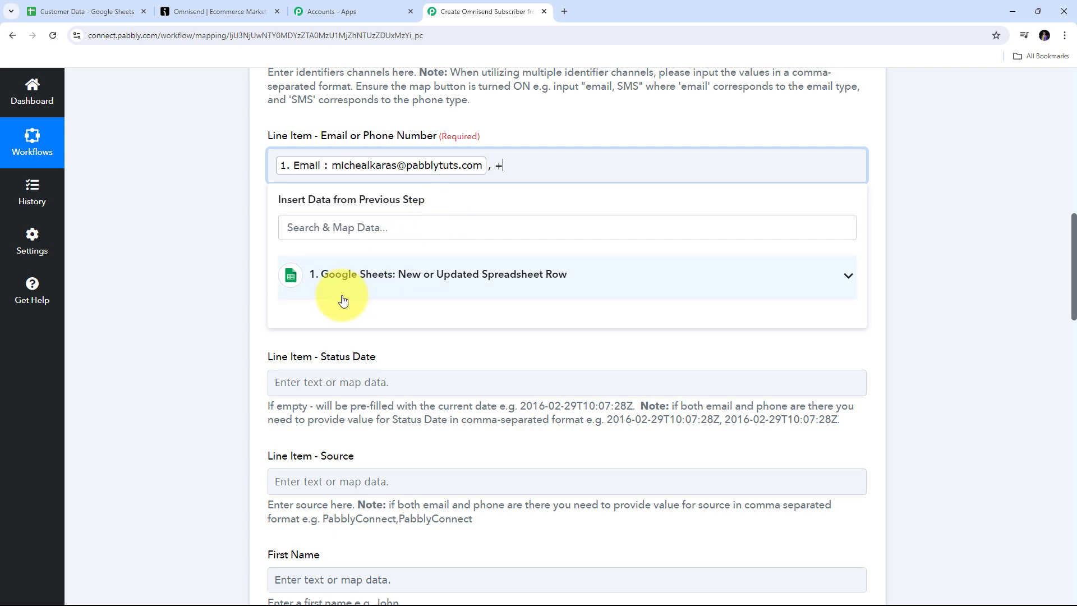
Step: Append the sheet row's Phone Number after the comma in the same field
left_click(521, 289)
scroll(512, 368, "down", 2)
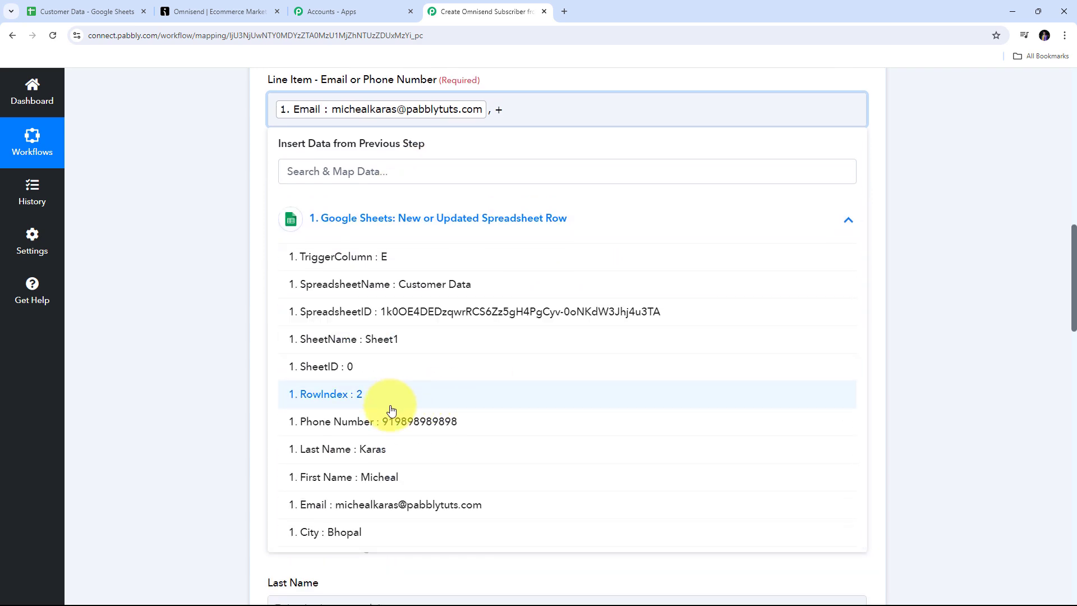
left_click(404, 431)
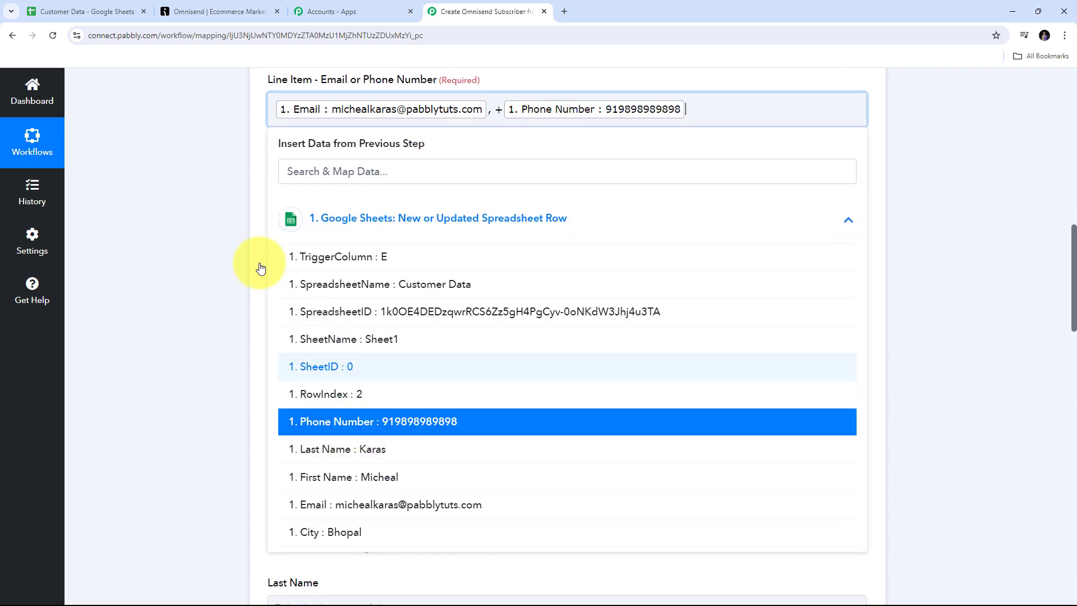
left_click(175, 213)
scroll(425, 231, "up", 2)
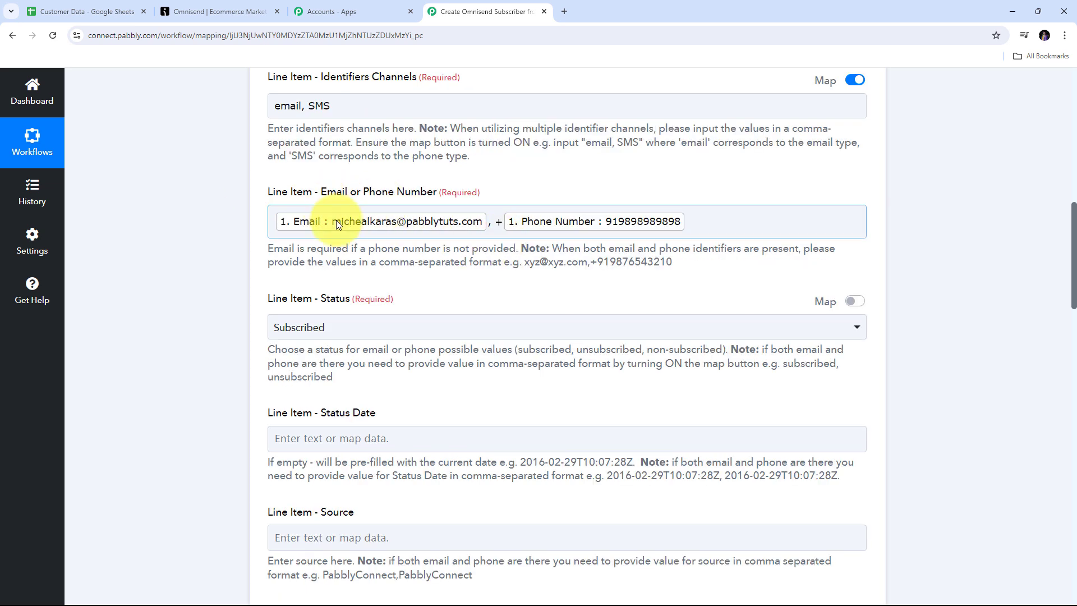
scroll(492, 275, "down", 2)
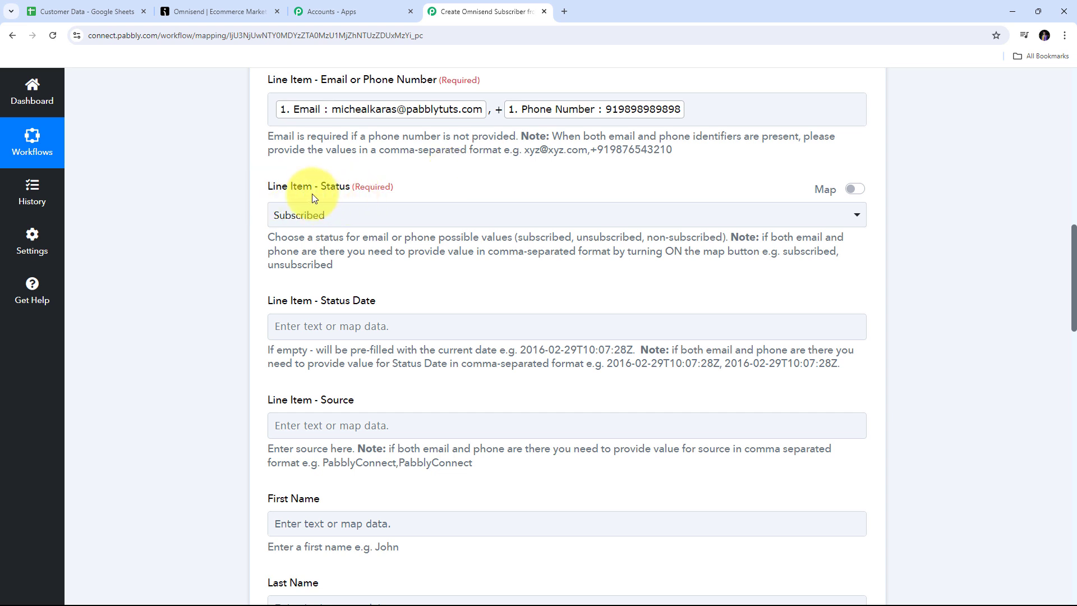
Step: Keep the subscriber Status set to Subscribed
left_click(560, 217)
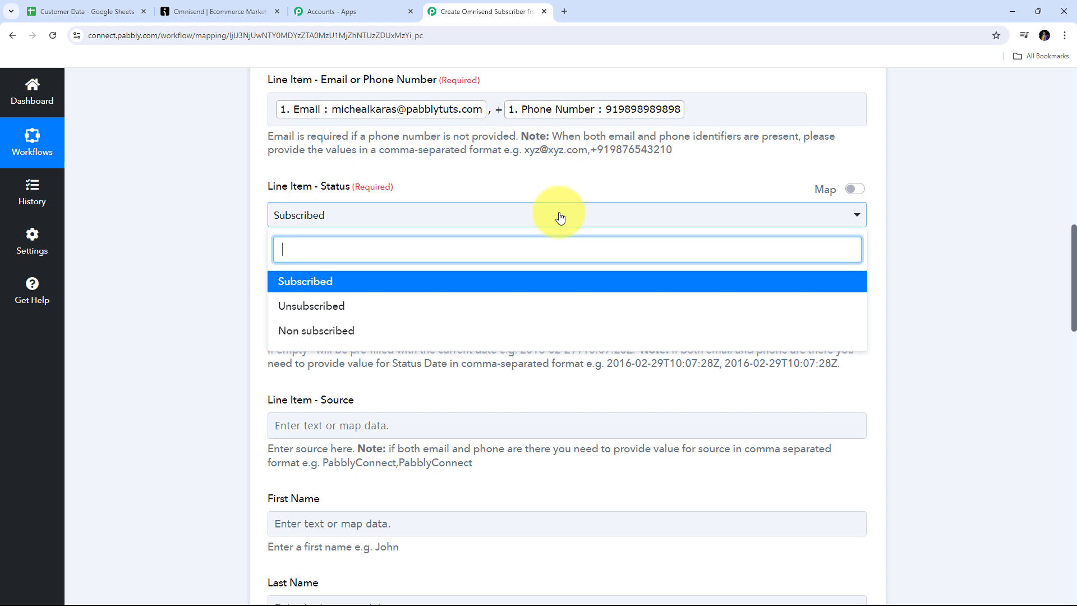
left_click(313, 289)
scroll(344, 284, "down", 1)
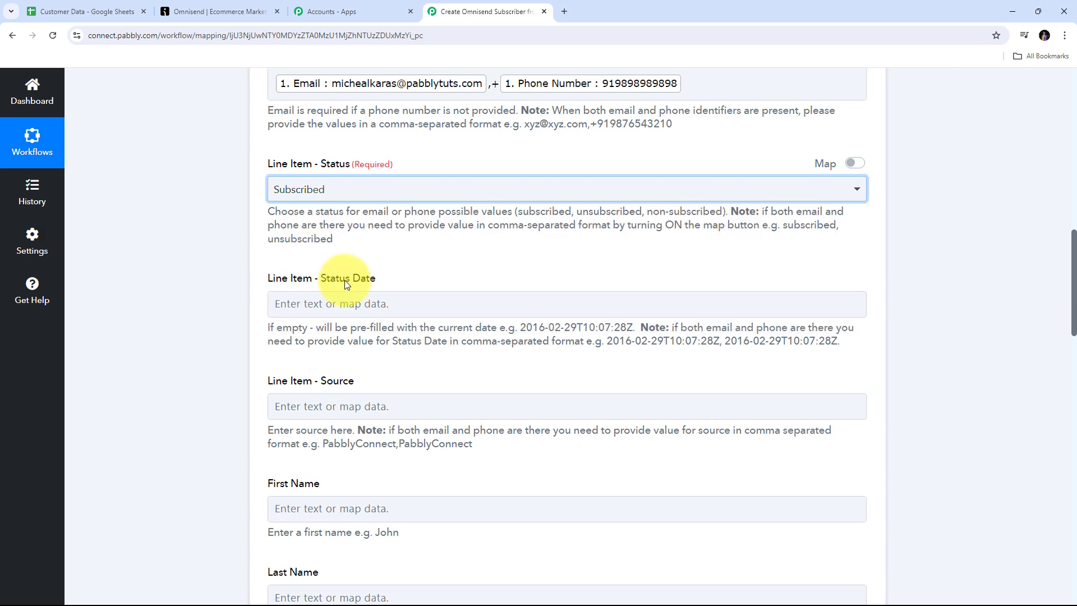
scroll(334, 274, "down", 2)
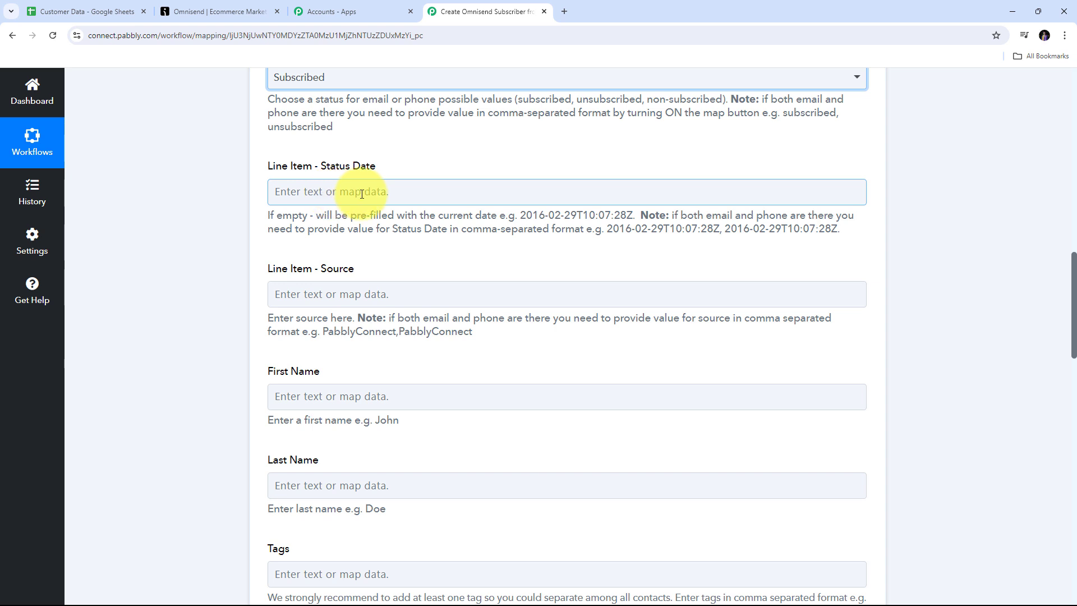
scroll(337, 192, "down", 4)
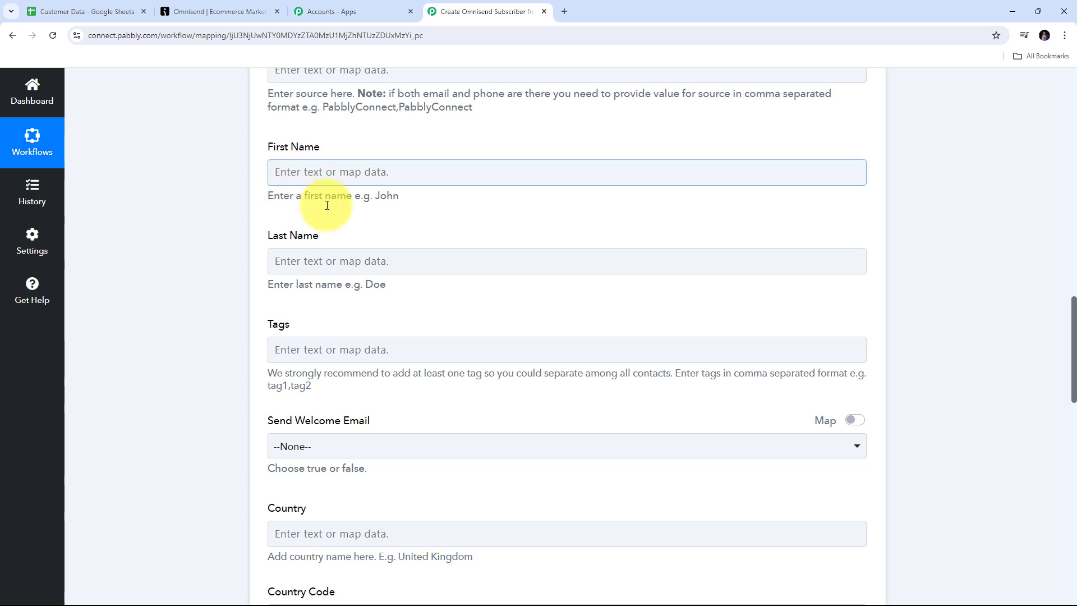
Step: Map the Google Sheets First Name and Last Name into the matching subscriber fields
left_click(314, 172)
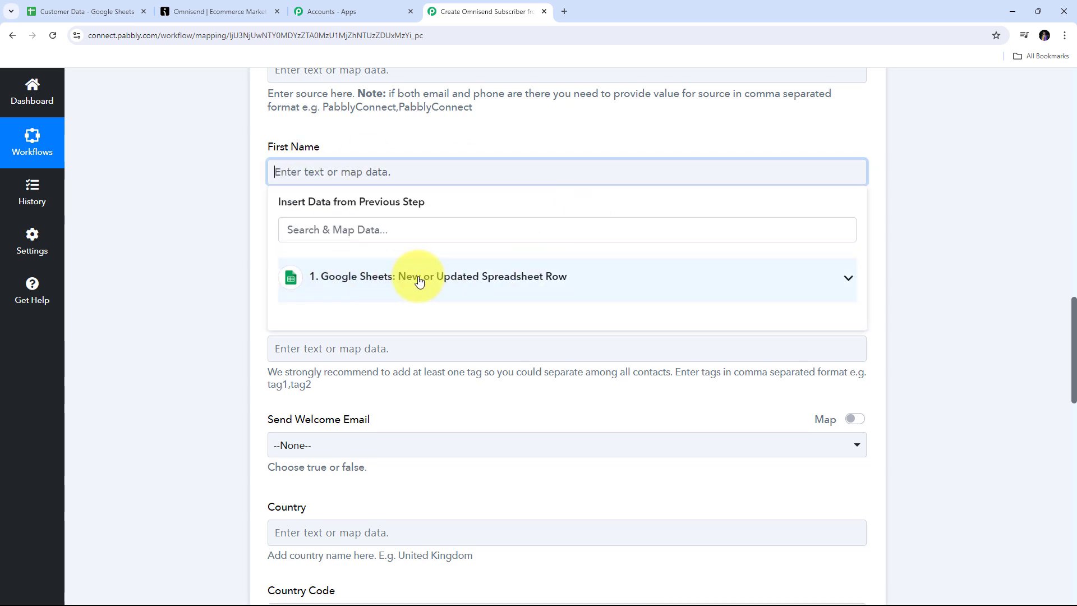
left_click(464, 279)
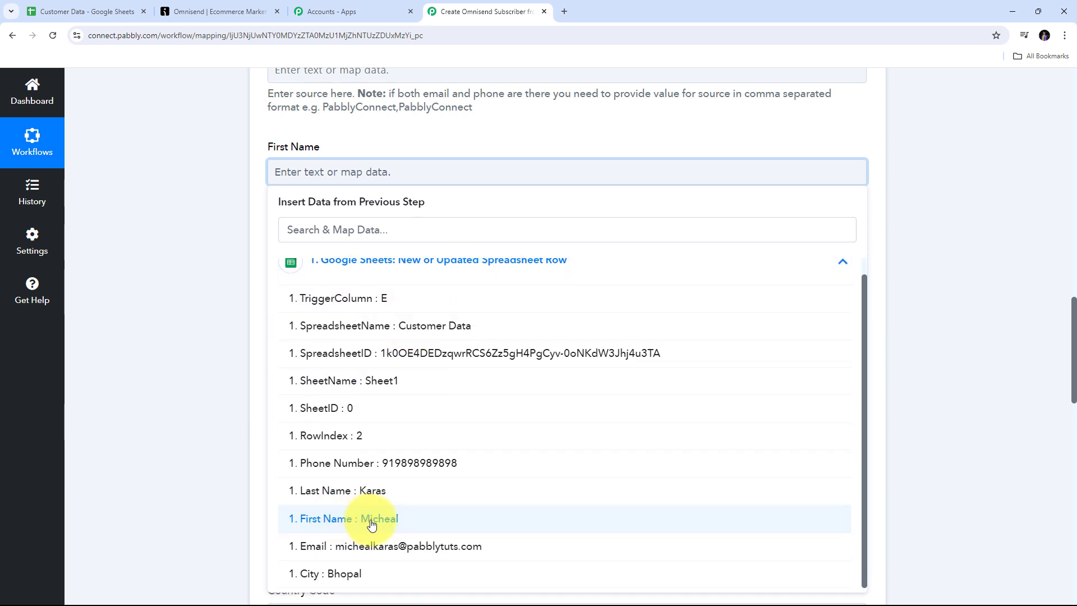
left_click(372, 519)
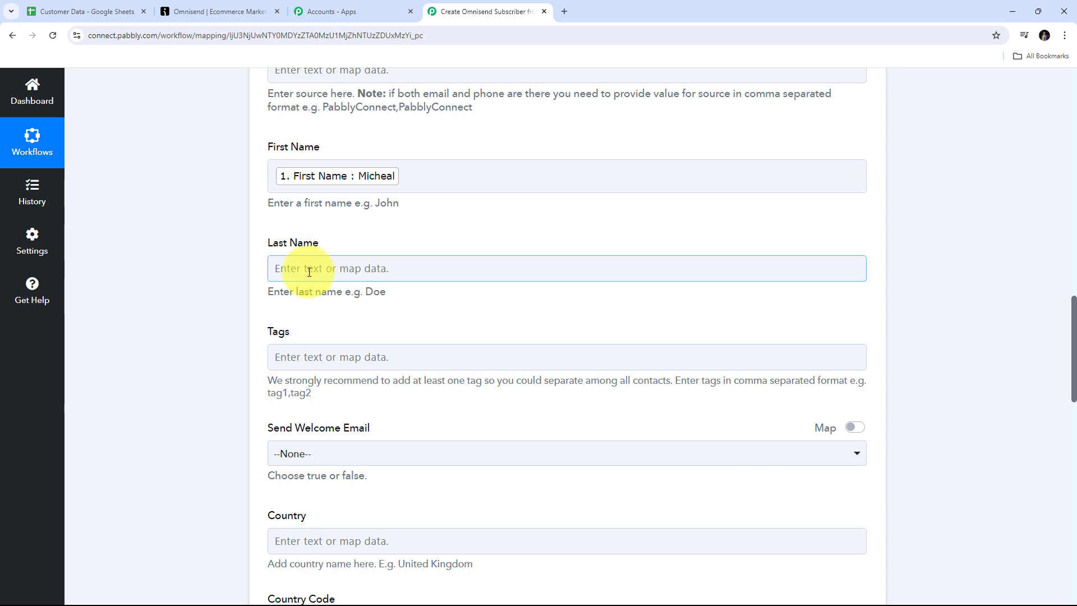
left_click(309, 272)
left_click(286, 373)
scroll(408, 440, "down", 2)
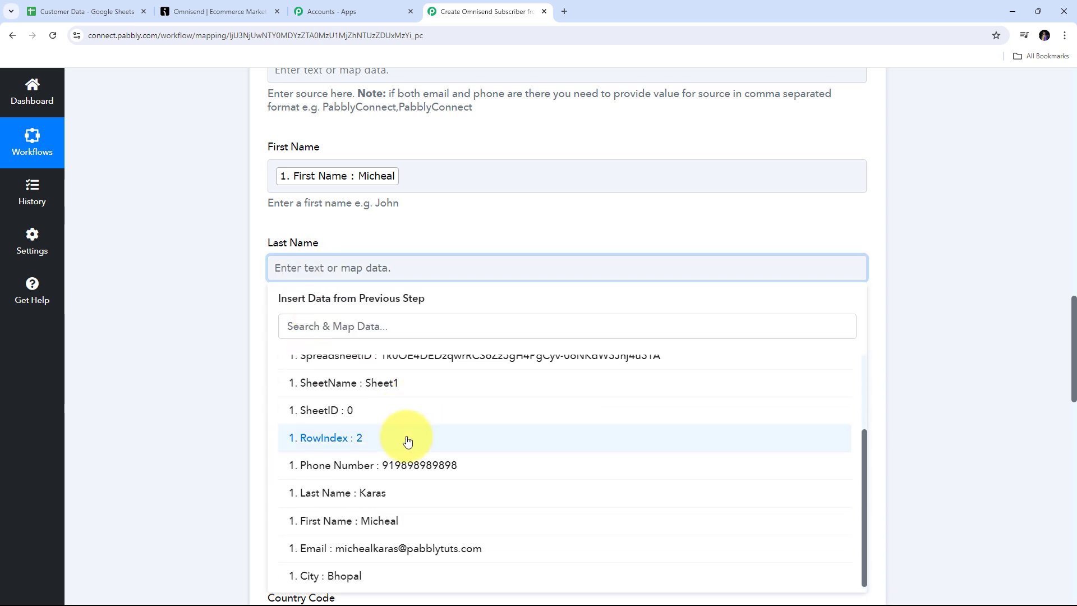
left_click(353, 487)
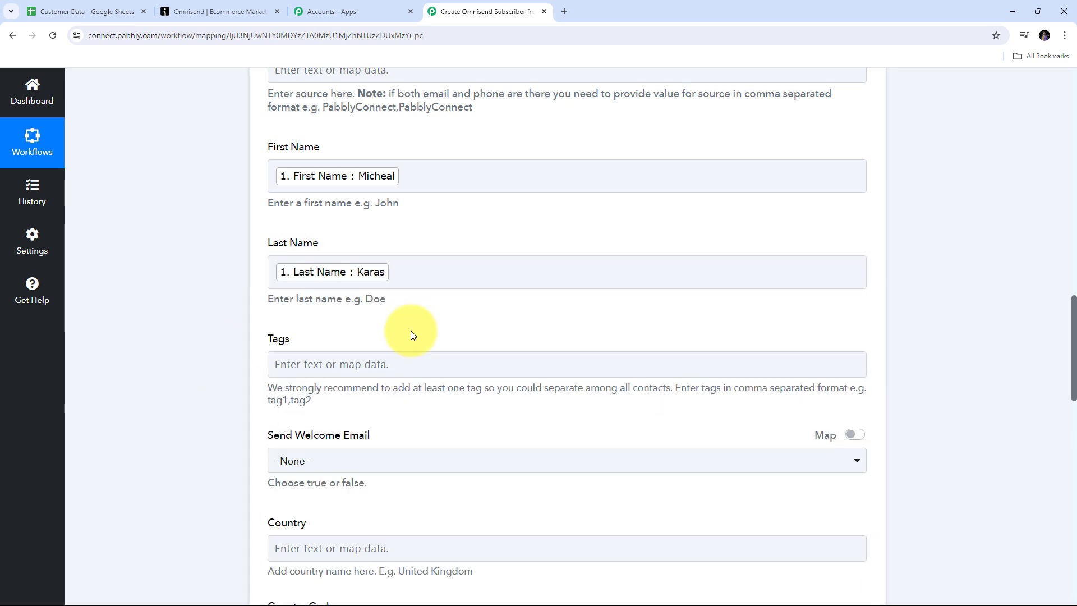
scroll(387, 330, "down", 1)
left_click(307, 305)
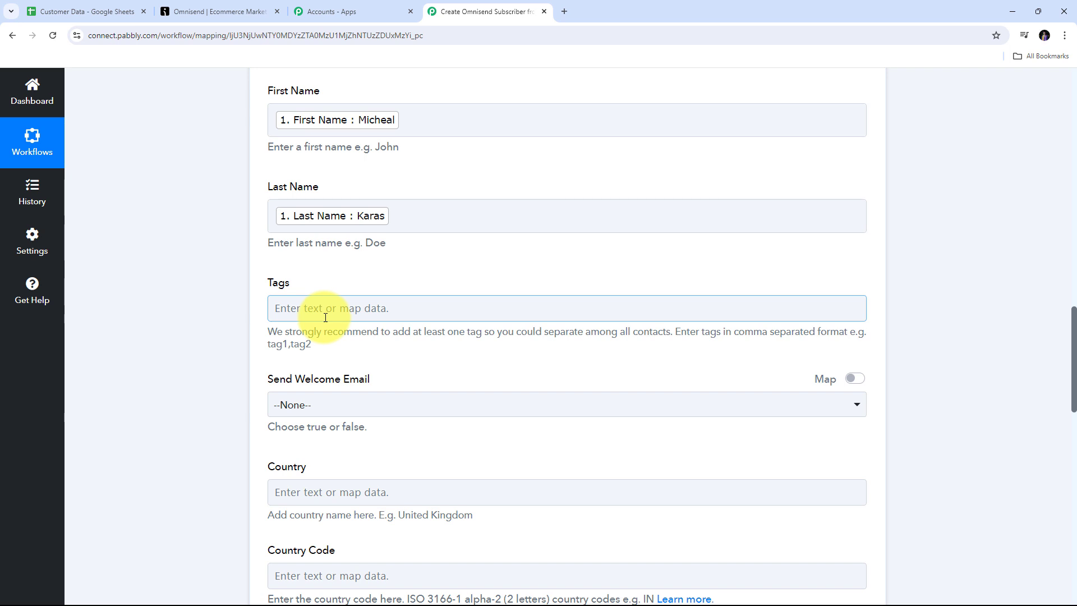
Step: Leave Send Welcome Email set to --None--
scroll(319, 287, "down", 1)
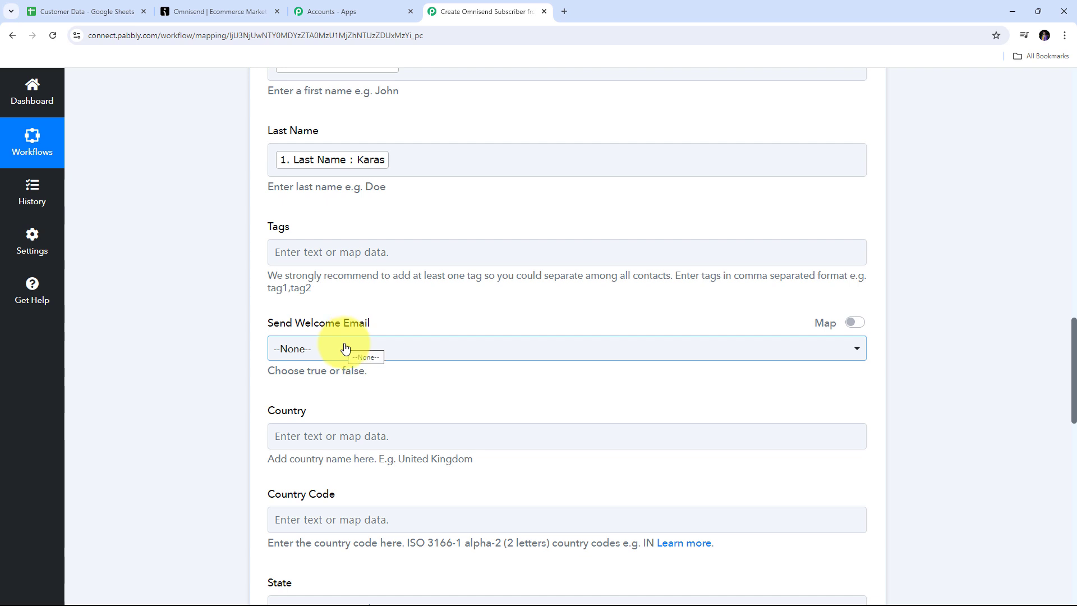
left_click(396, 348)
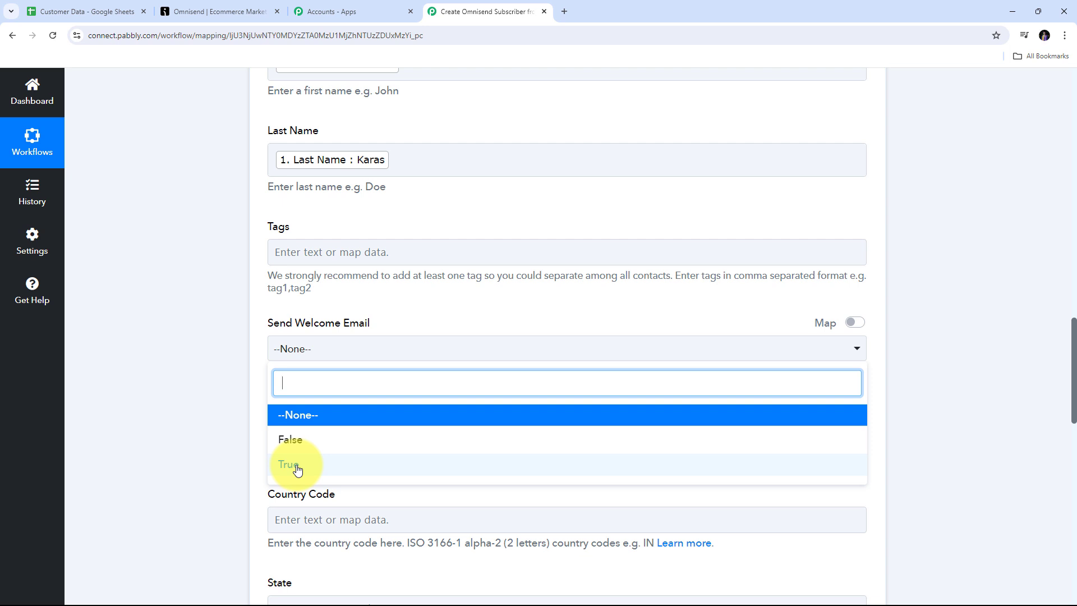
left_click(303, 420)
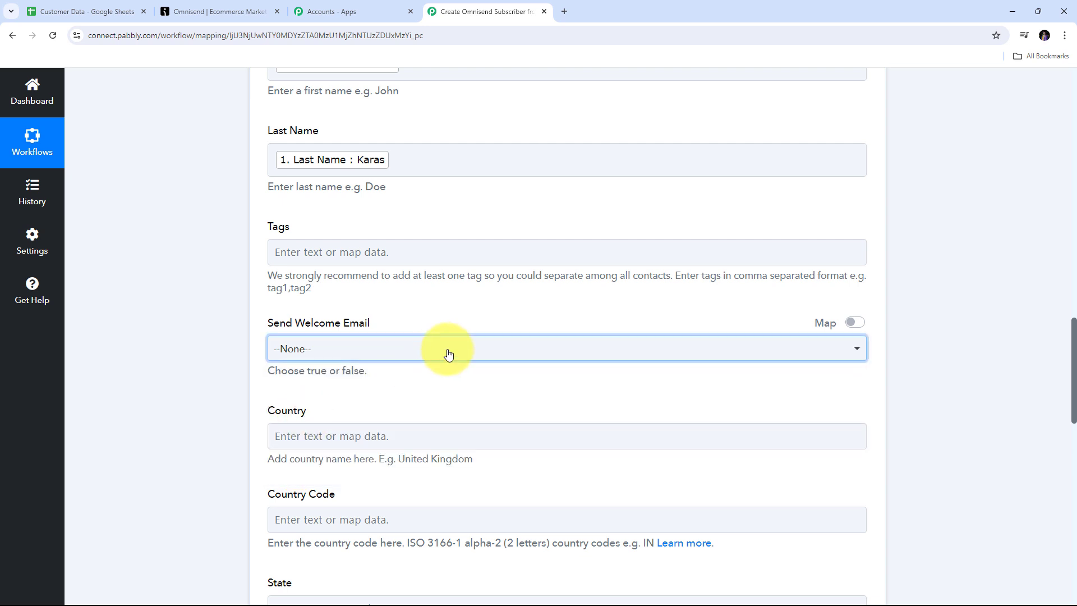
scroll(448, 352, "down", 4)
scroll(510, 449, "down", 2)
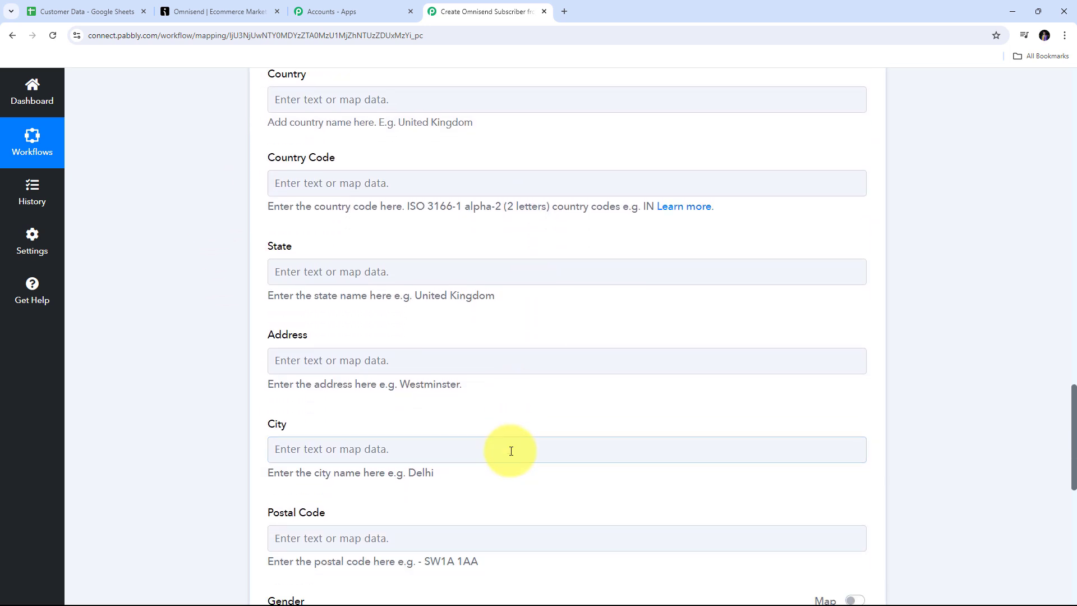
scroll(187, 228, "up", 2)
scroll(474, 260, "down", 3)
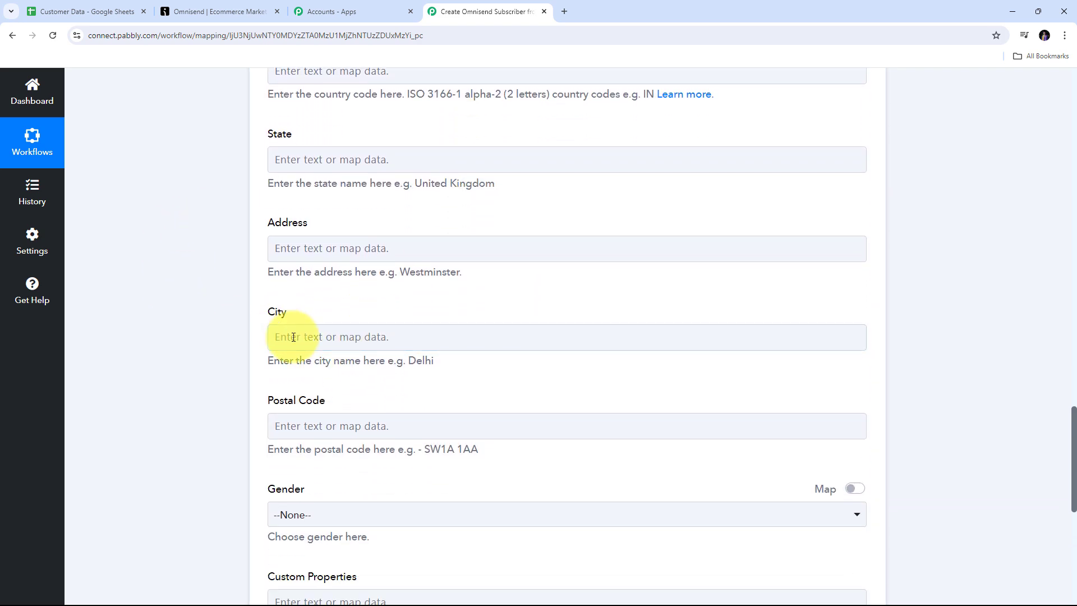
Step: Map the sheet row's City (Bhopal) into the City field and review the remaining options
left_click(294, 336)
scroll(393, 314, "down", 2)
left_click(372, 329)
scroll(306, 505, "down", 2)
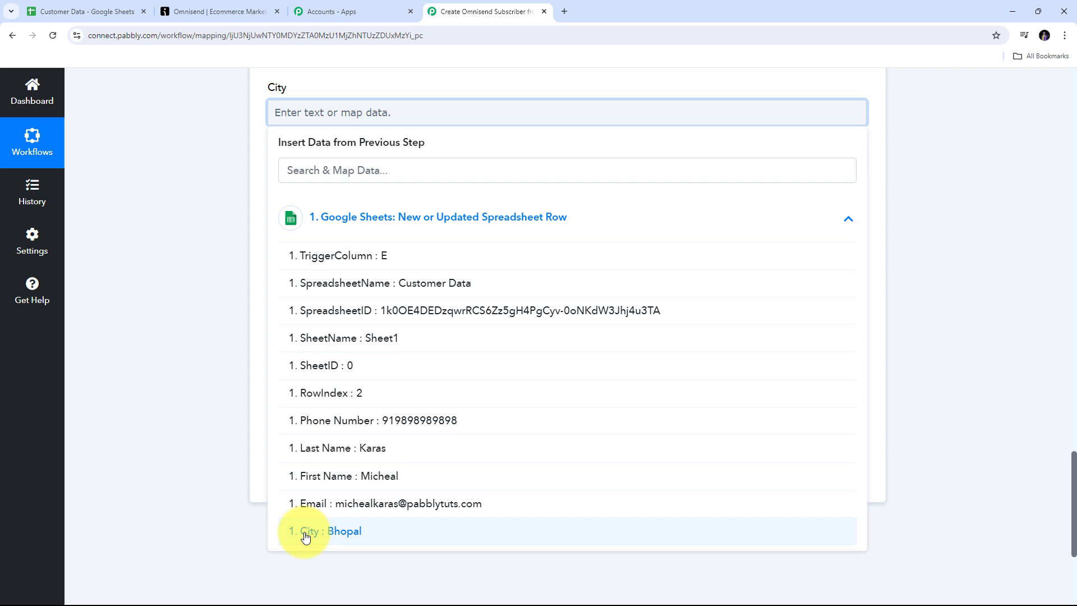
left_click(354, 536)
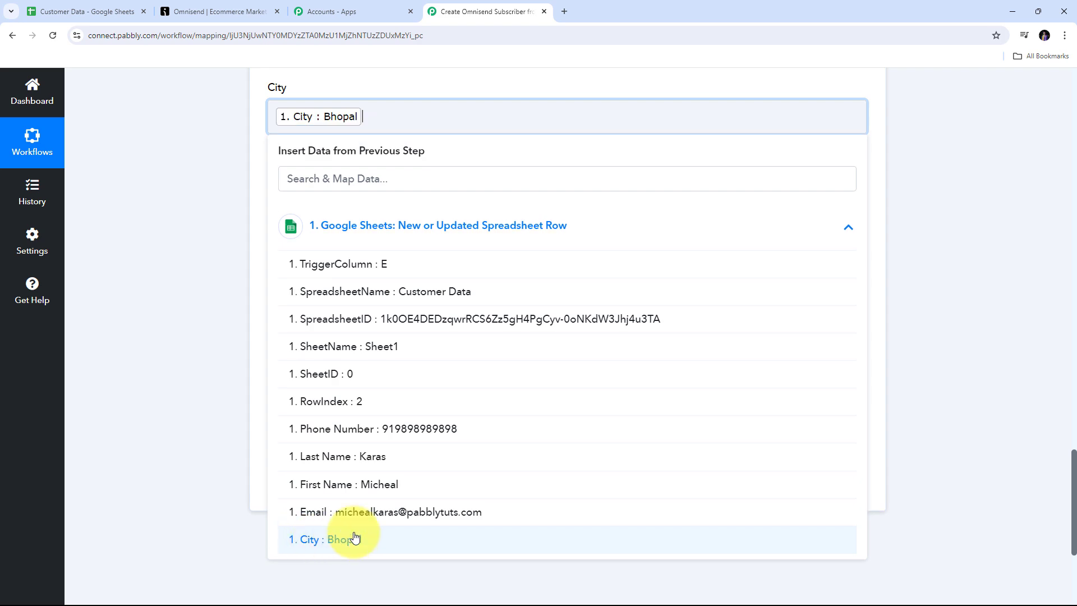
scroll(361, 285, "up", 10)
scroll(364, 286, "up", 2)
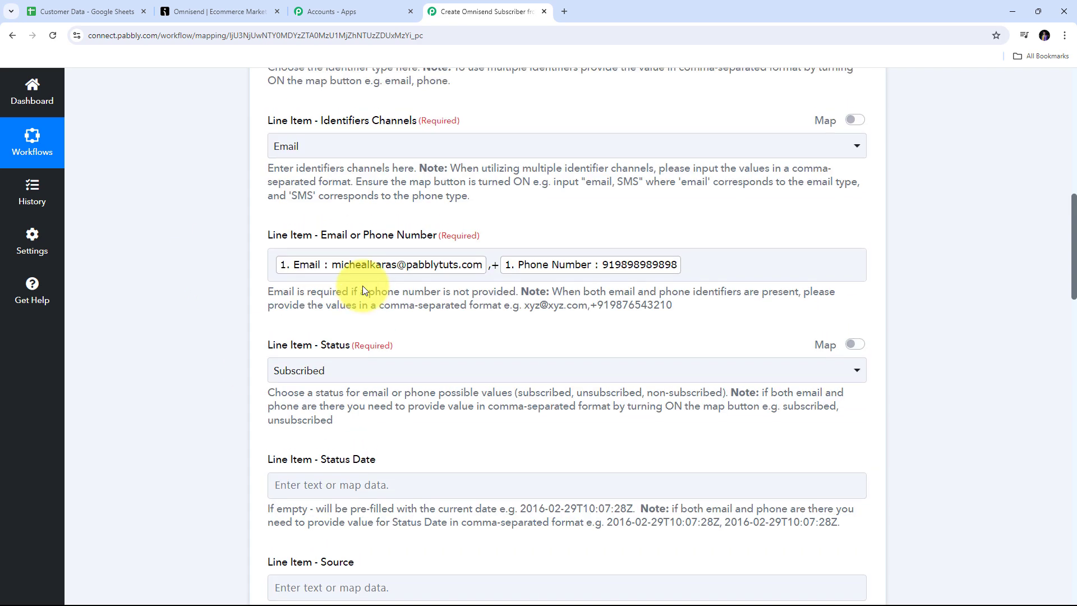
scroll(362, 285, "down", 18)
scroll(362, 285, "up", 10)
scroll(362, 285, "up", 10)
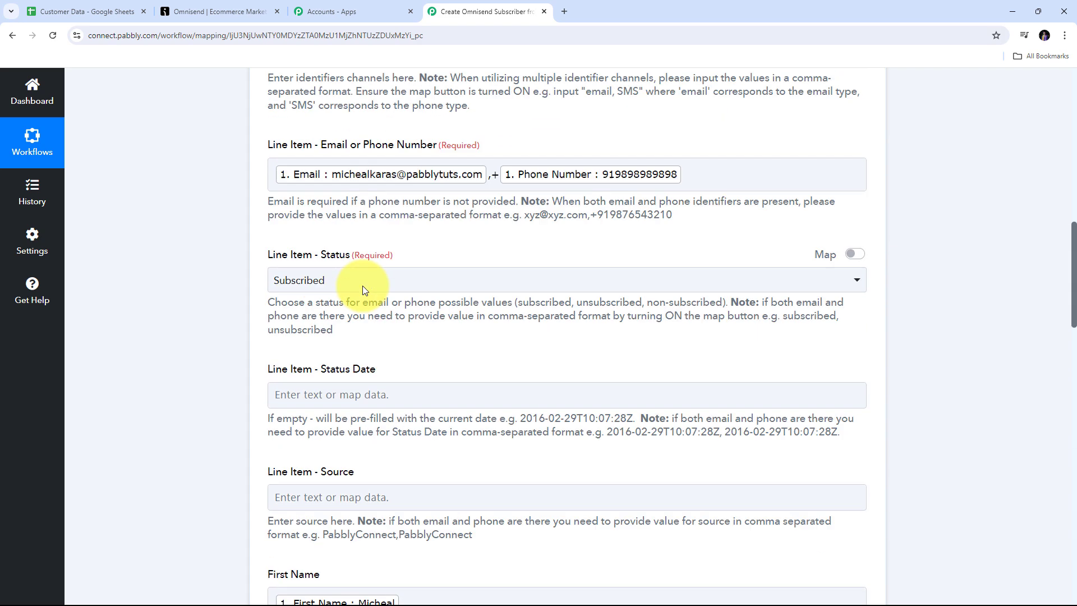
scroll(362, 285, "down", 1)
scroll(362, 287, "down", 3)
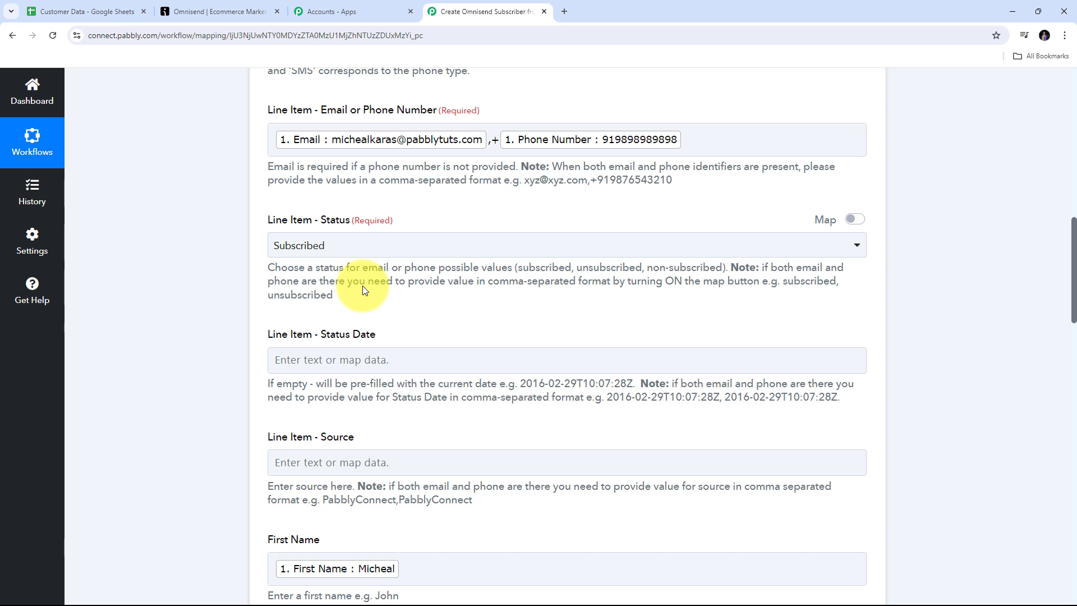
scroll(431, 288, "down", 5)
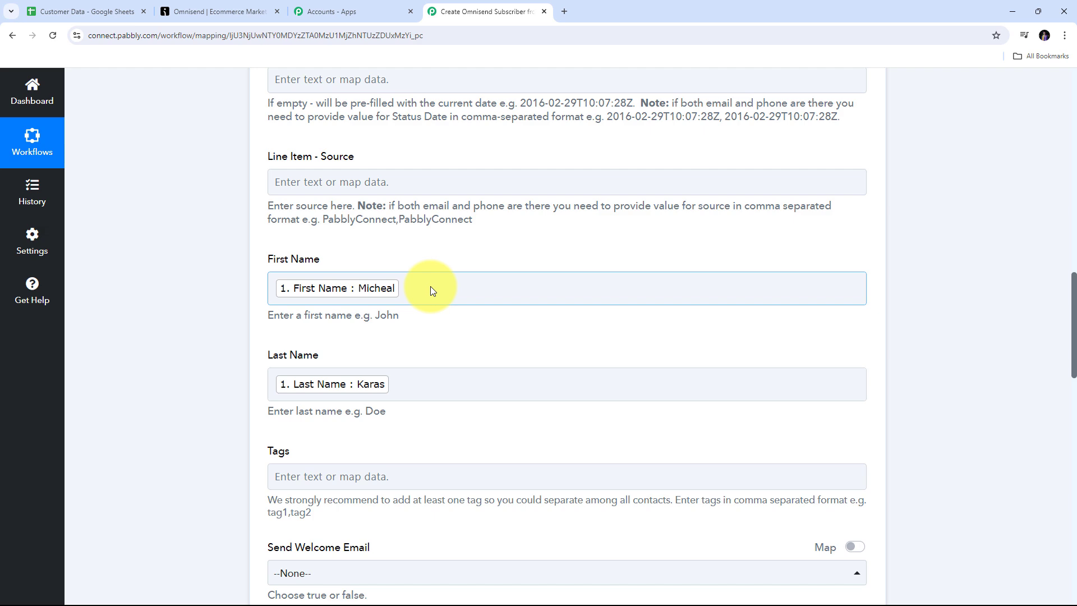
scroll(430, 286, "down", 8)
scroll(442, 258, "down", 11)
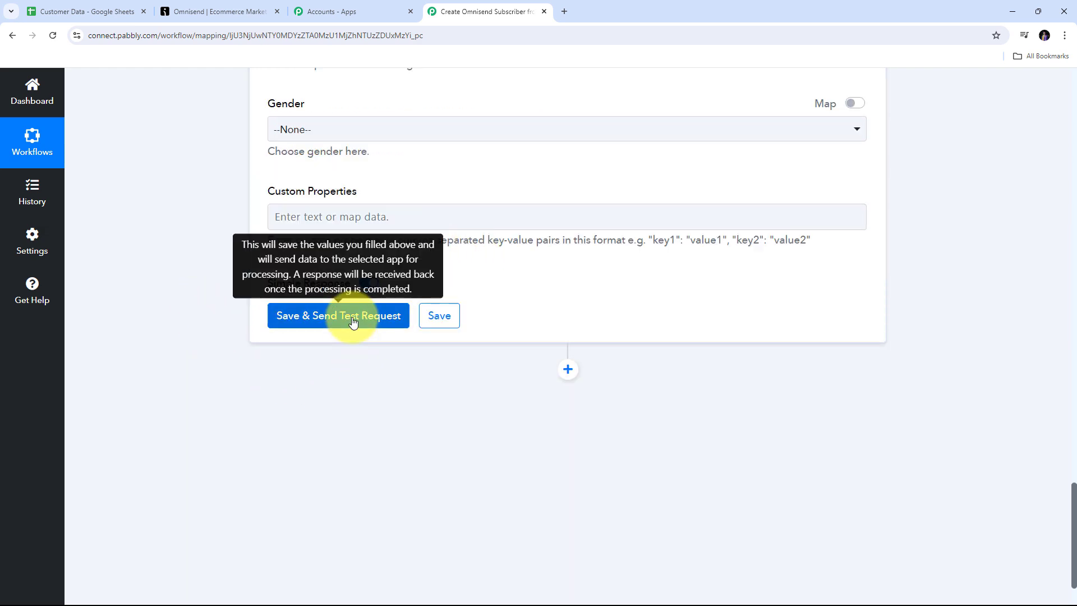
Step: Save the Create Subscriber action, send a test request, and review the response
left_click(308, 315)
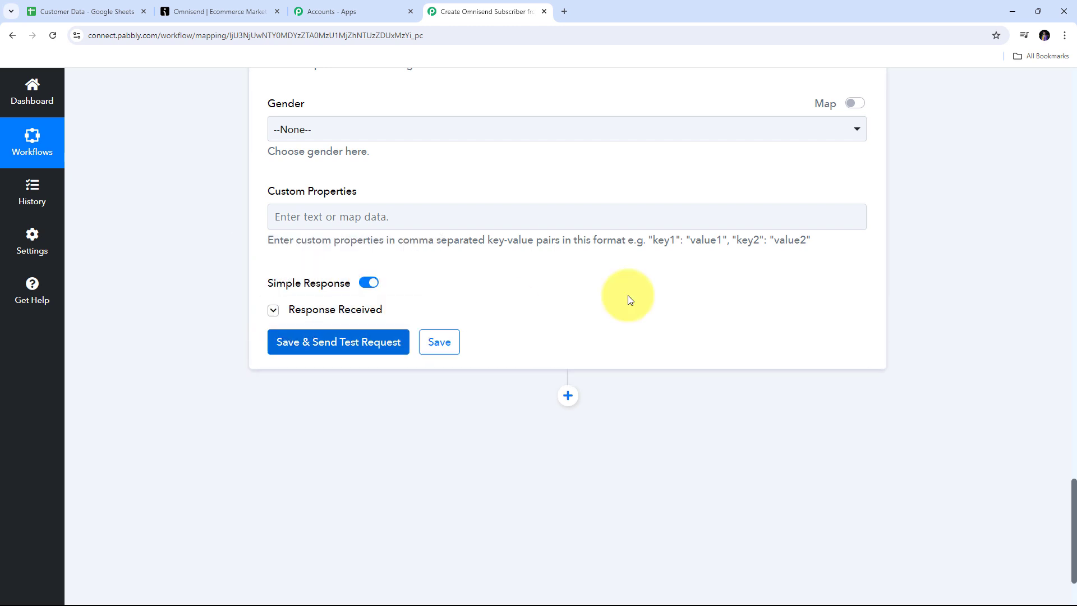
scroll(687, 311, "down", 3)
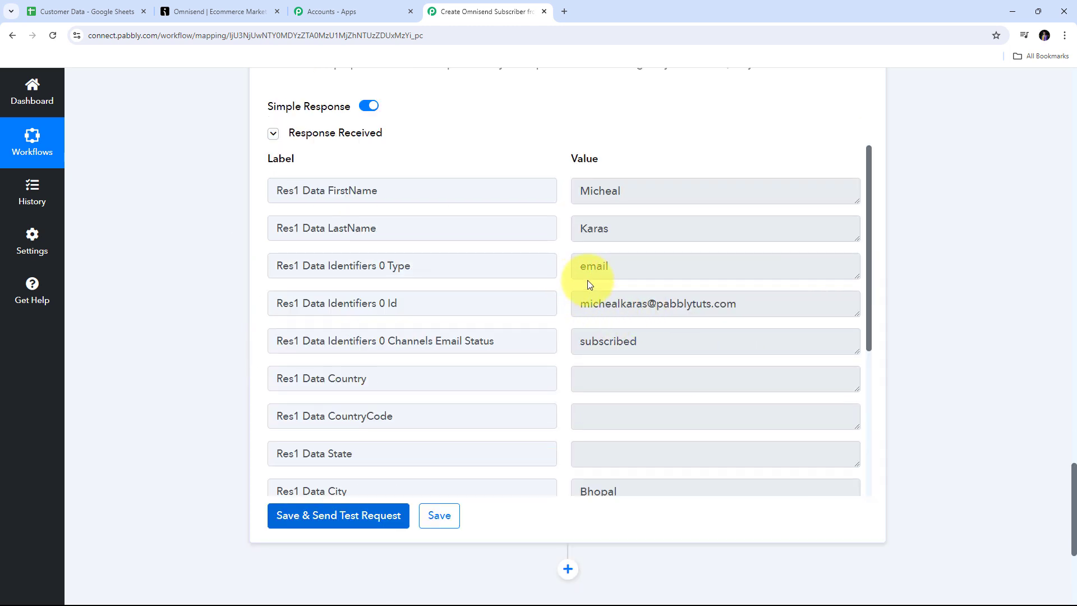
scroll(561, 274, "down", 4)
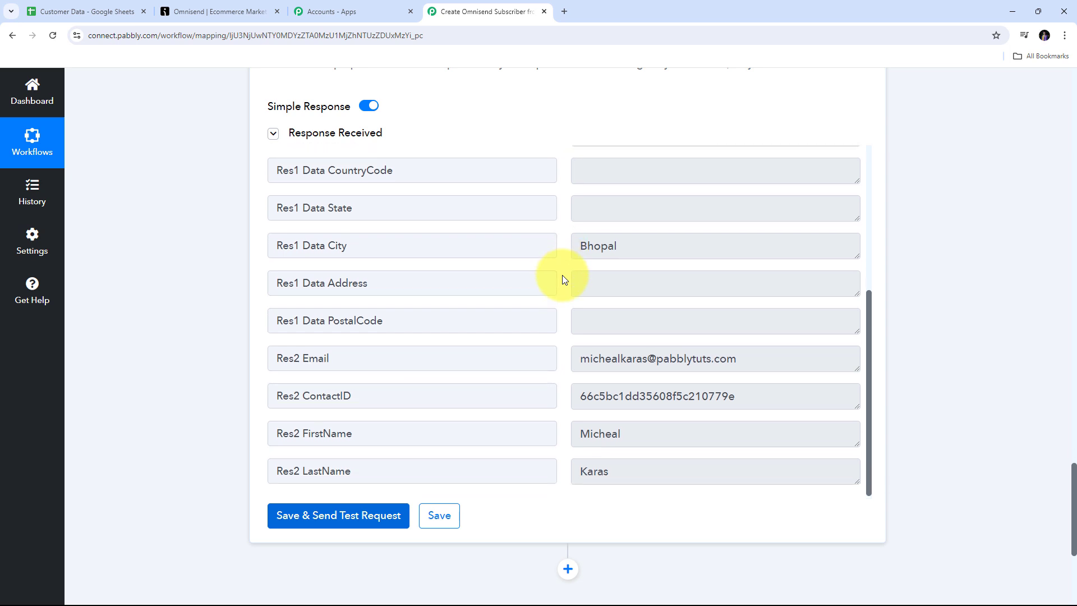
scroll(562, 274, "up", 4)
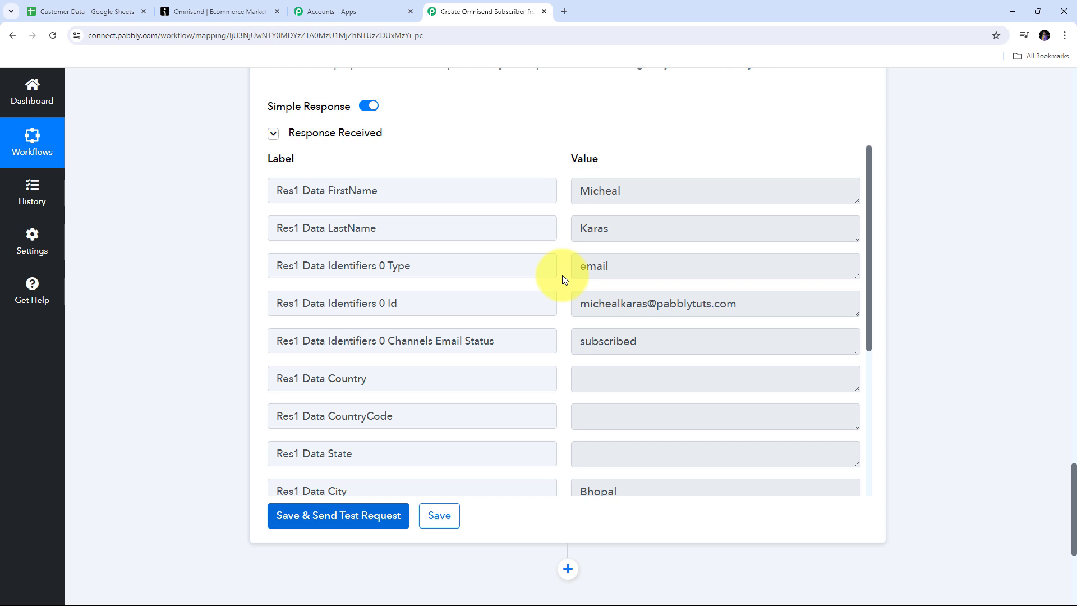
Step: In Omnisend's Audience list, open the newly added contact's profile
left_click(228, 11)
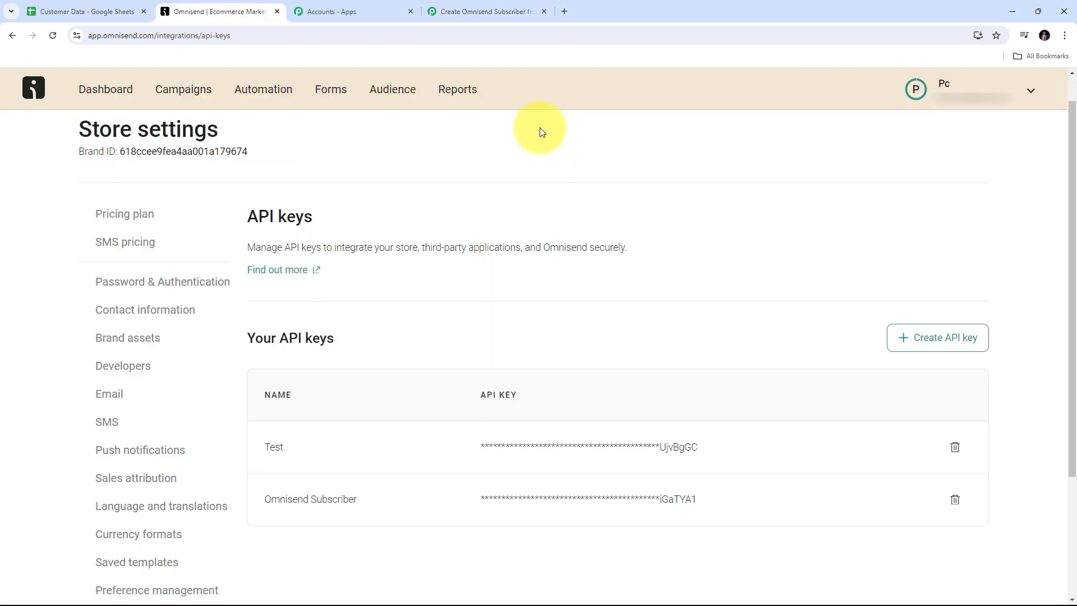
scroll(341, 157, "down", 1)
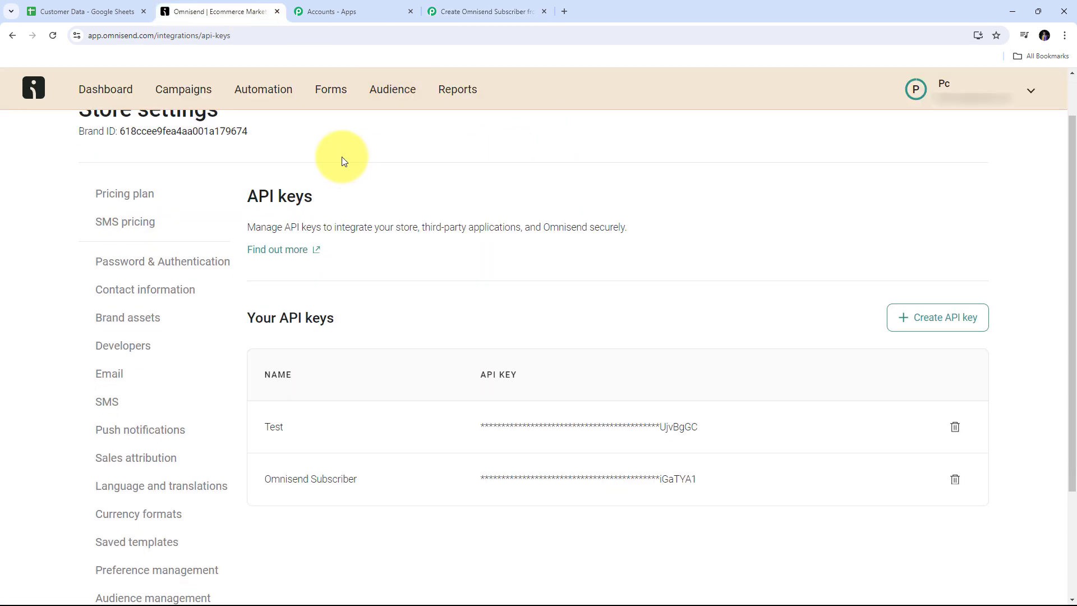
left_click(392, 99)
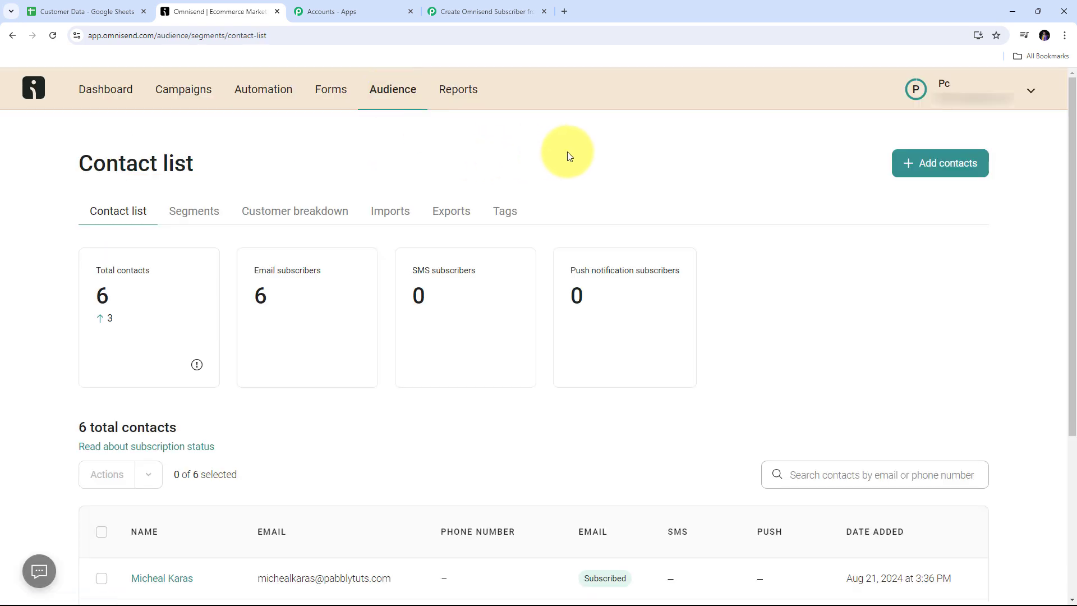
scroll(567, 151, "down", 2)
scroll(554, 306, "down", 2)
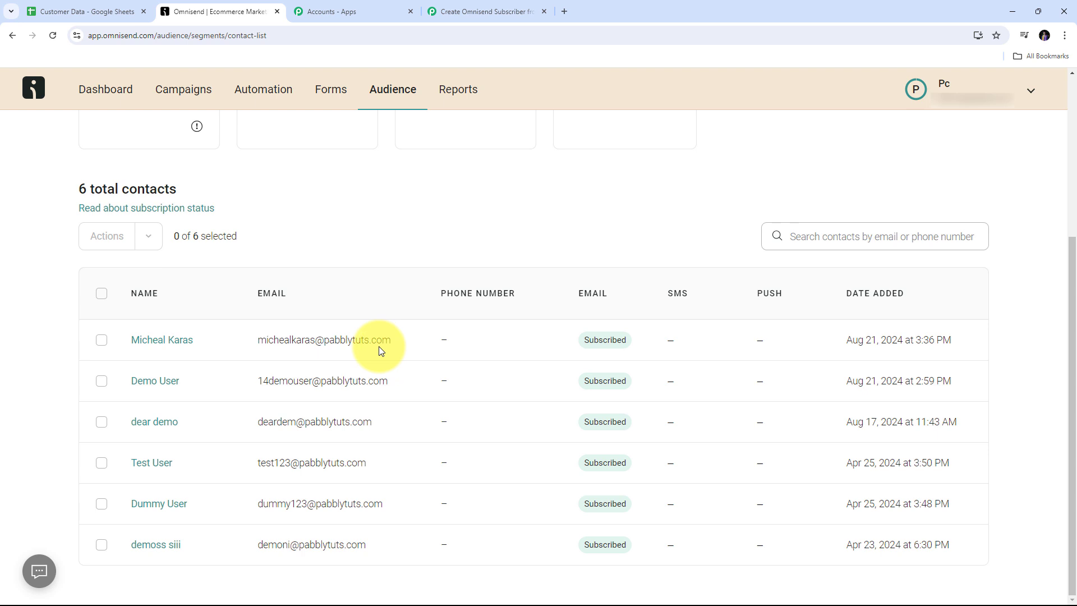
left_click(167, 346)
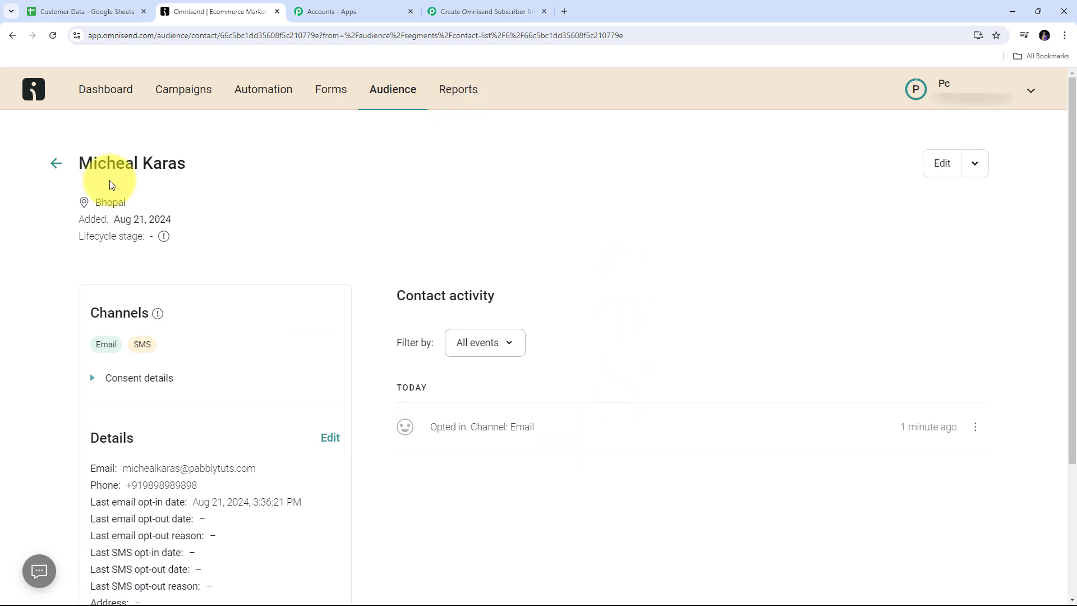
Step: Check the contact's name, city Bhopal, email and phone against the Customer Data sheet
left_click_drag(82, 162, 253, 161)
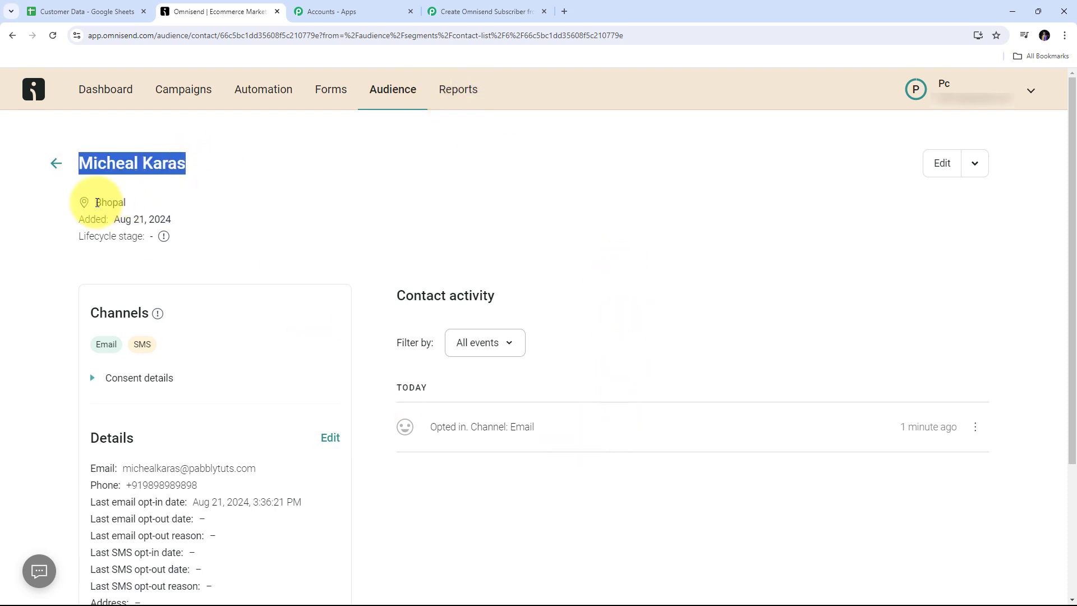
left_click(99, 200)
double_click(99, 200)
scroll(179, 426, "down", 1)
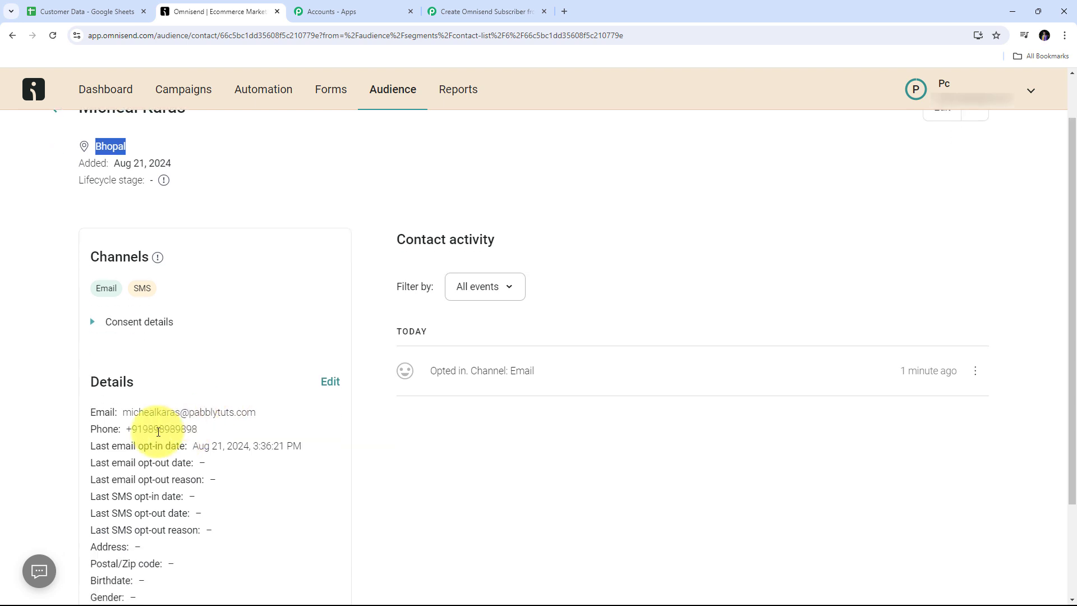
left_click_drag(123, 413, 260, 413)
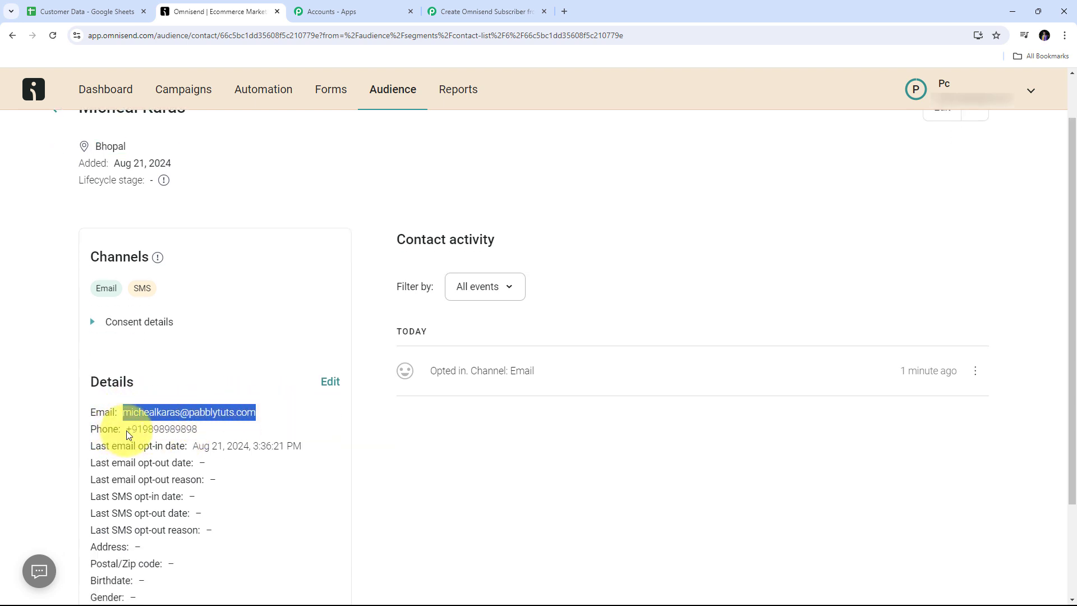
left_click_drag(127, 431, 199, 430)
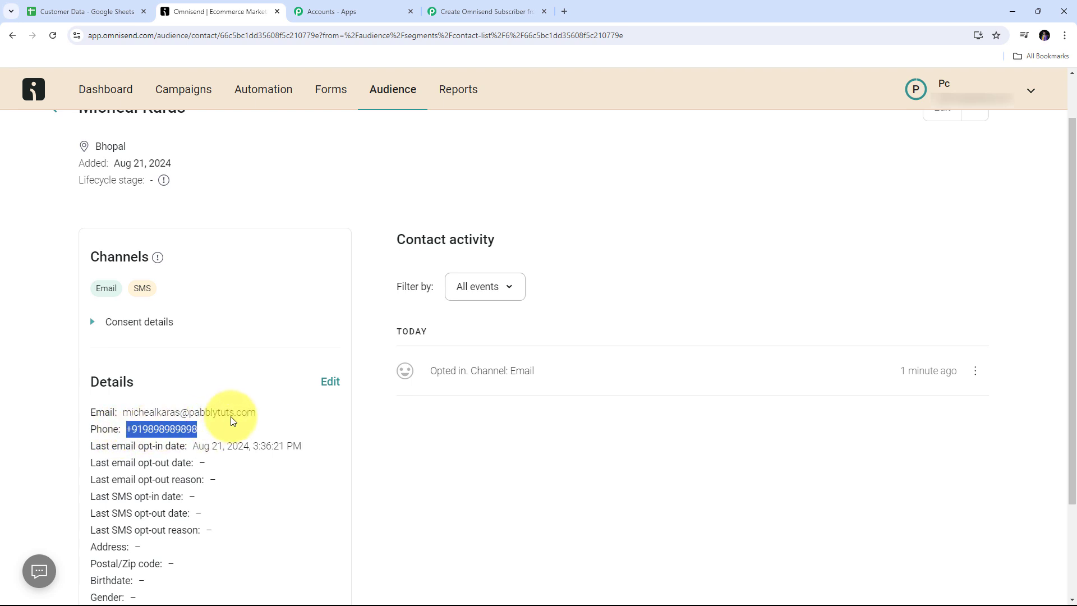
left_click(233, 355)
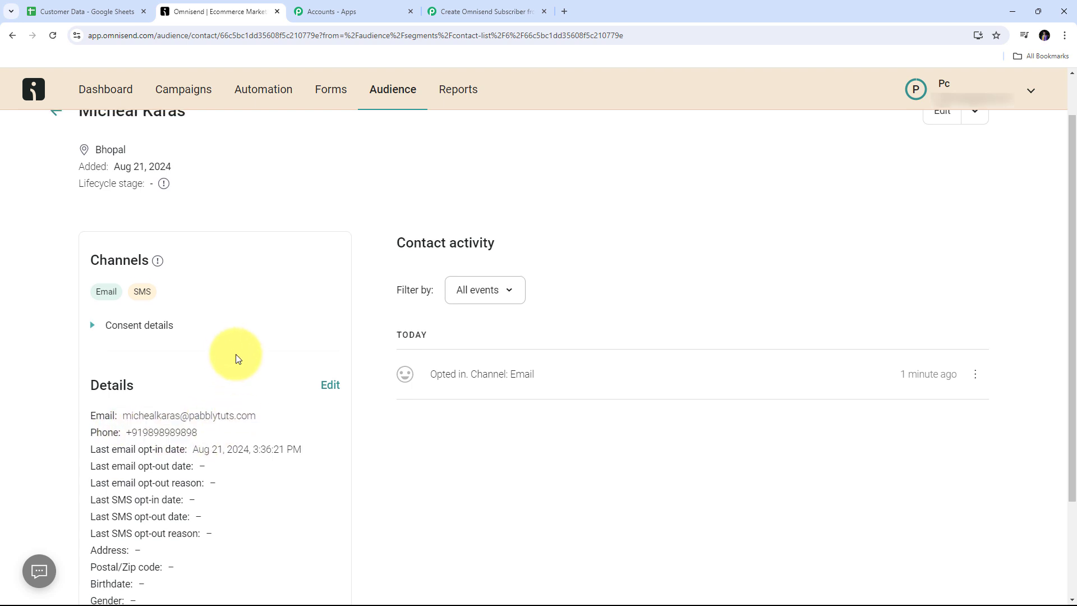
scroll(235, 357, "up", 1)
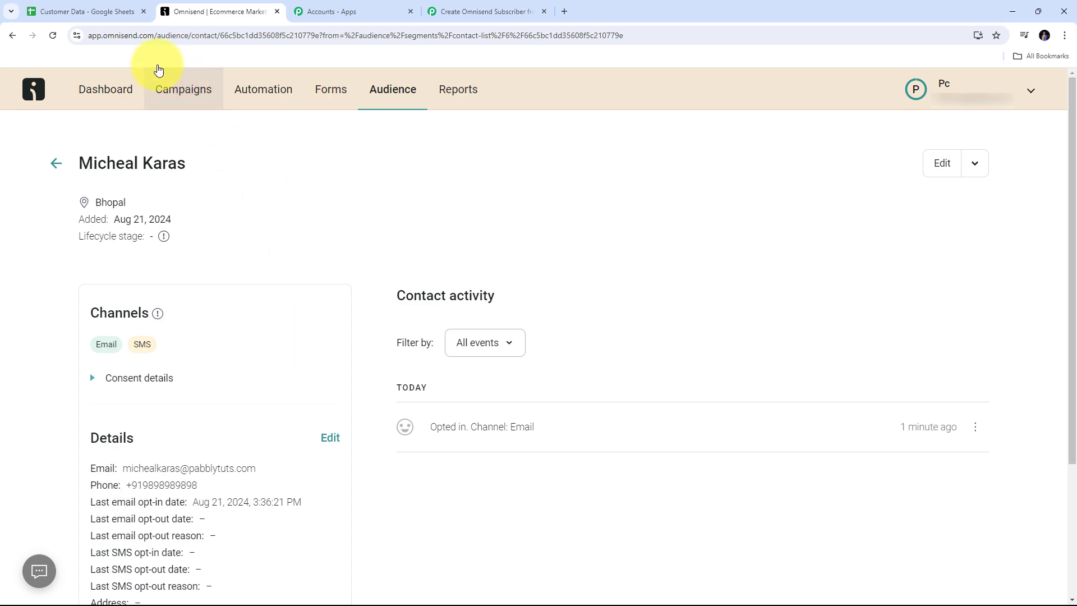
left_click(101, 10)
left_click(227, 11)
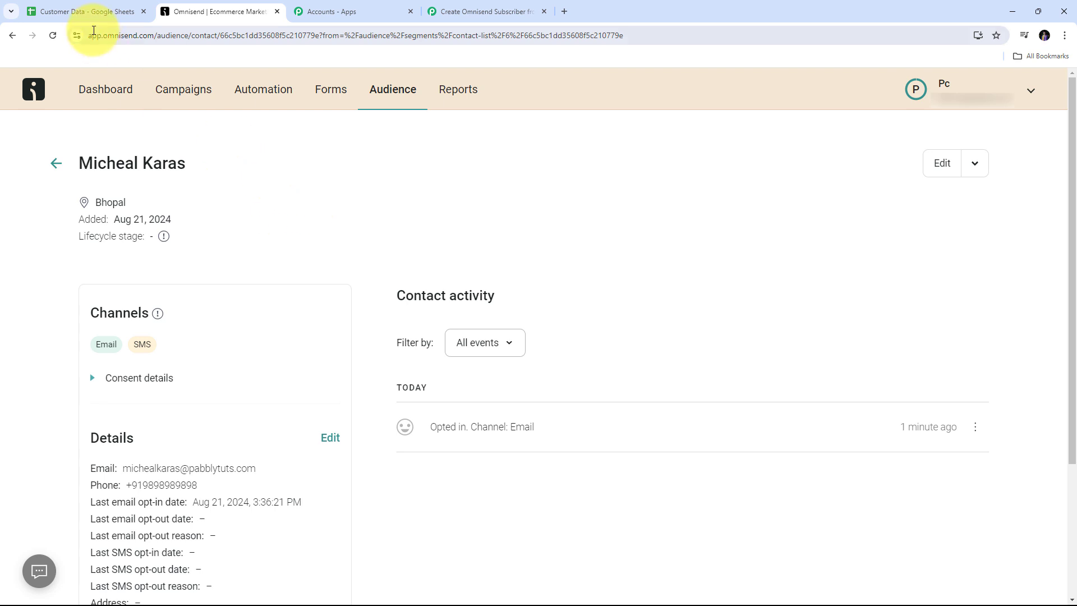
Step: Type the test customer's first name, last name, email and phone into A3:D3, and Indore in E3
left_click(93, 12)
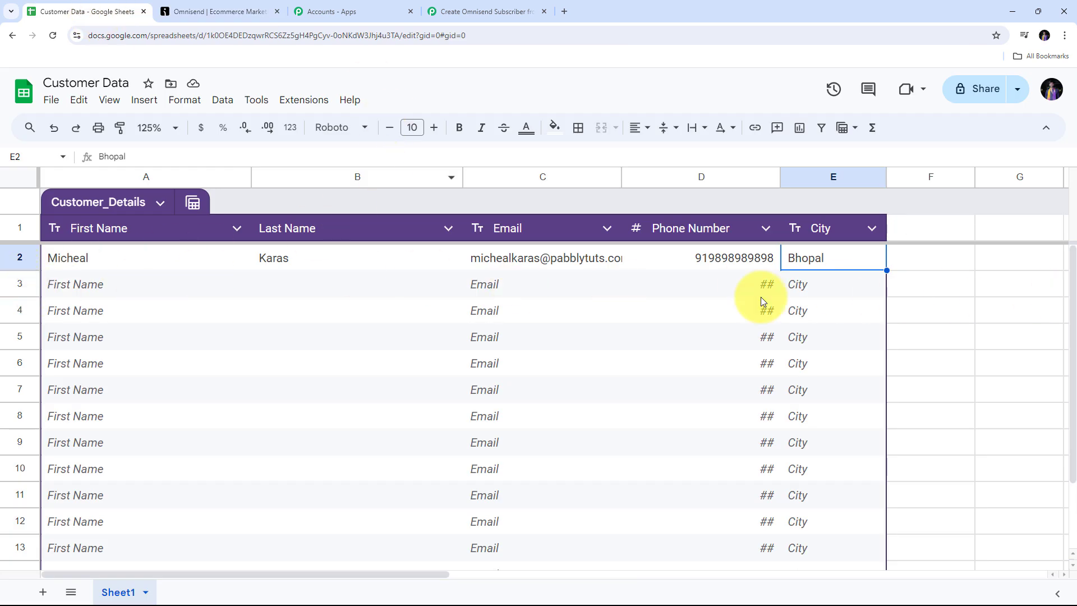
double_click(78, 284)
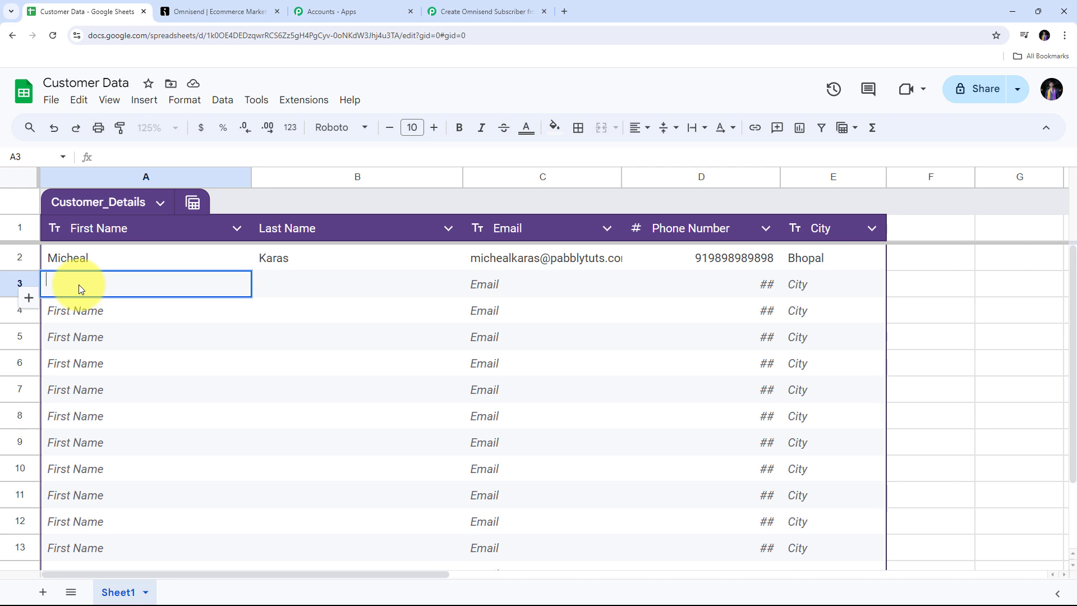
key("Tab")
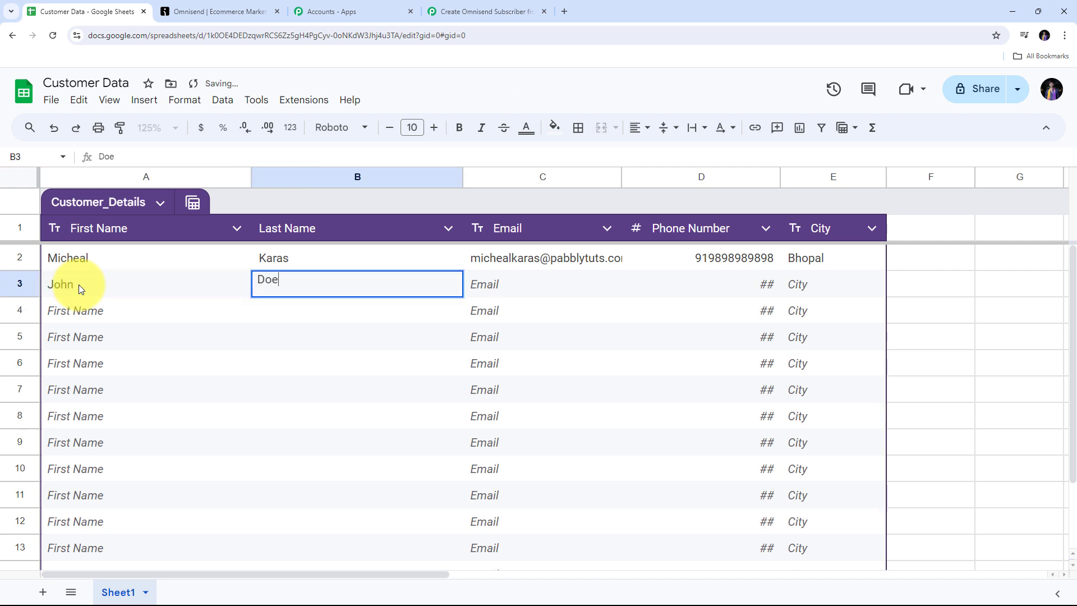
key("Tab")
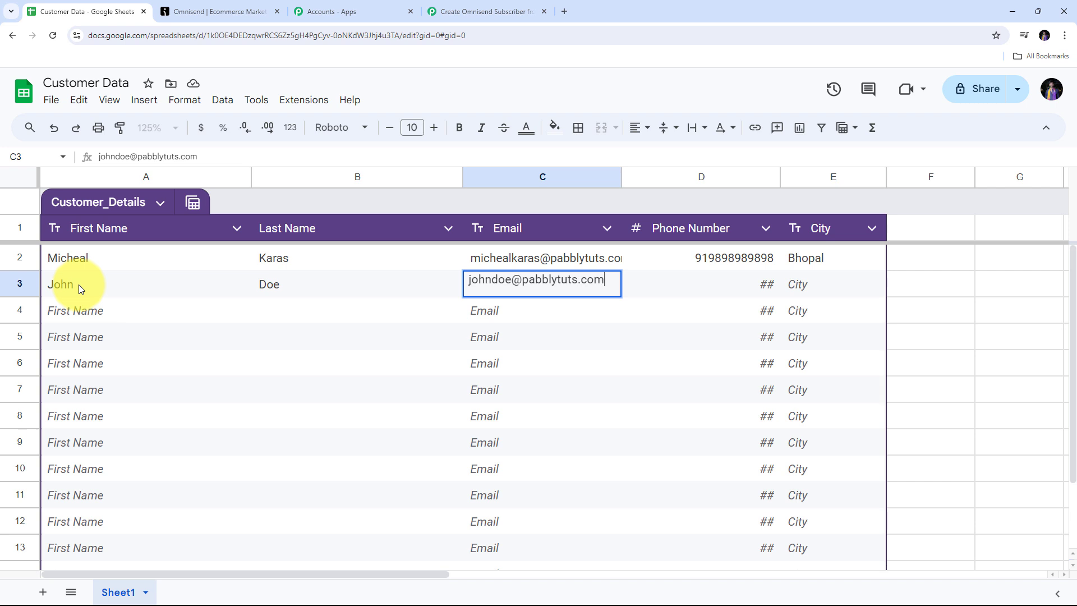
key("Tab")
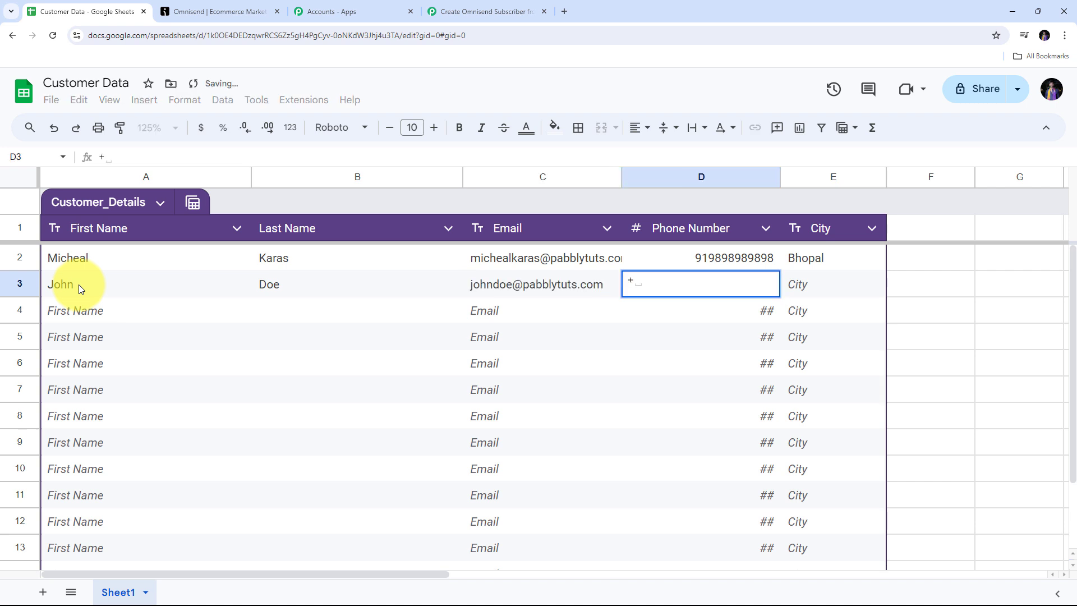
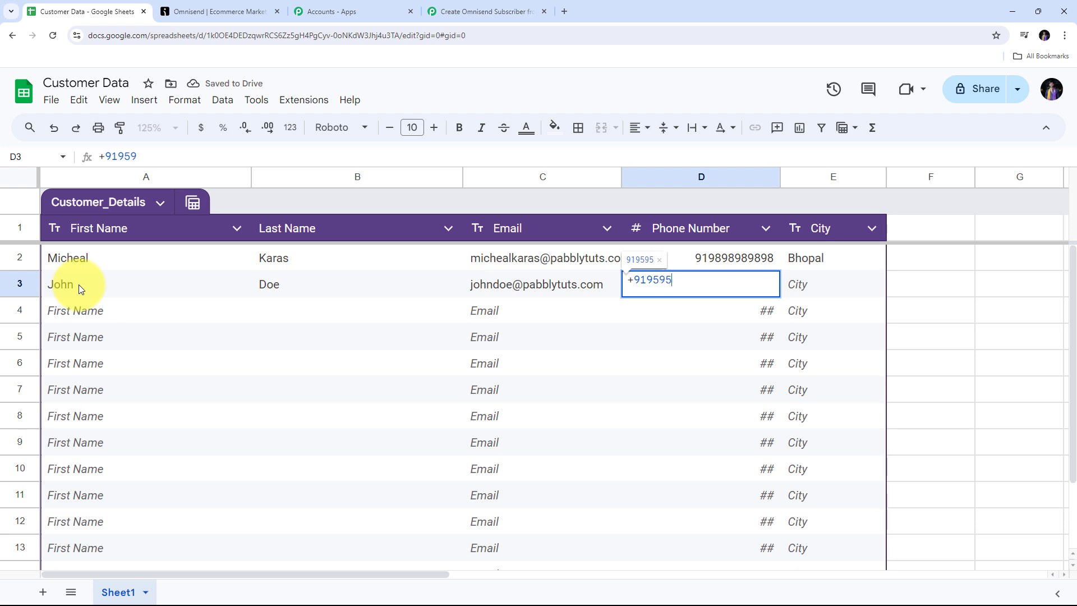
key("Tab")
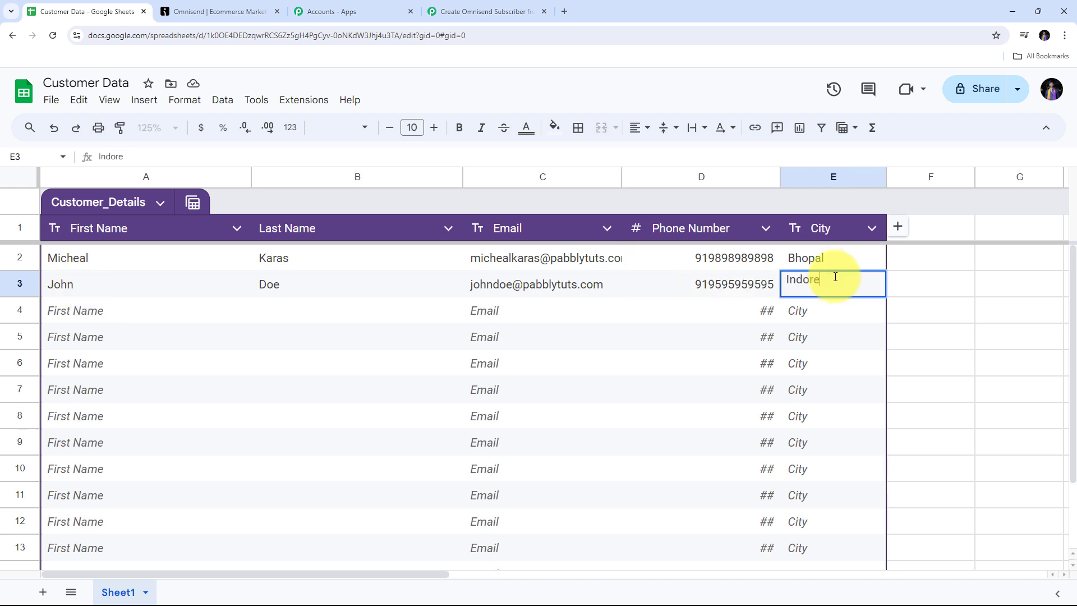
key("Return")
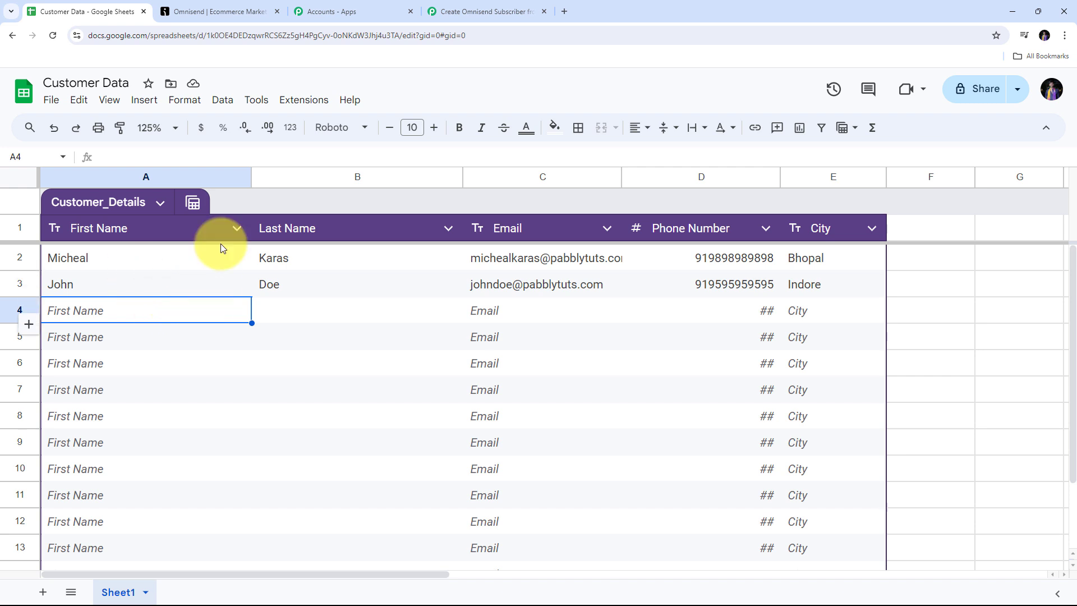
Step: Return to Omnisend's contact list and open the newly synced contact
left_click(239, 11)
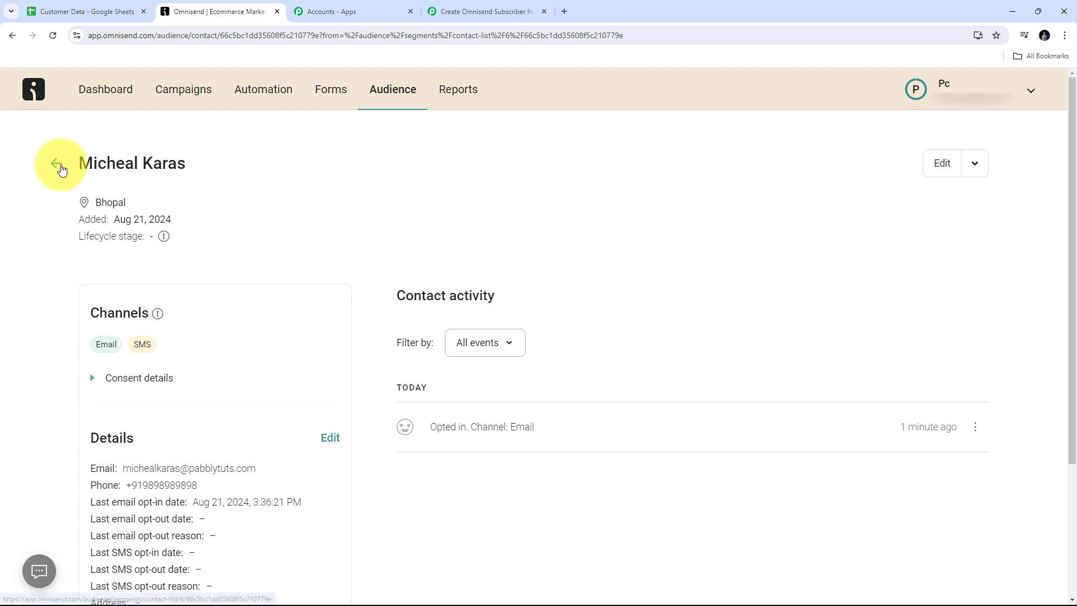
left_click(59, 164)
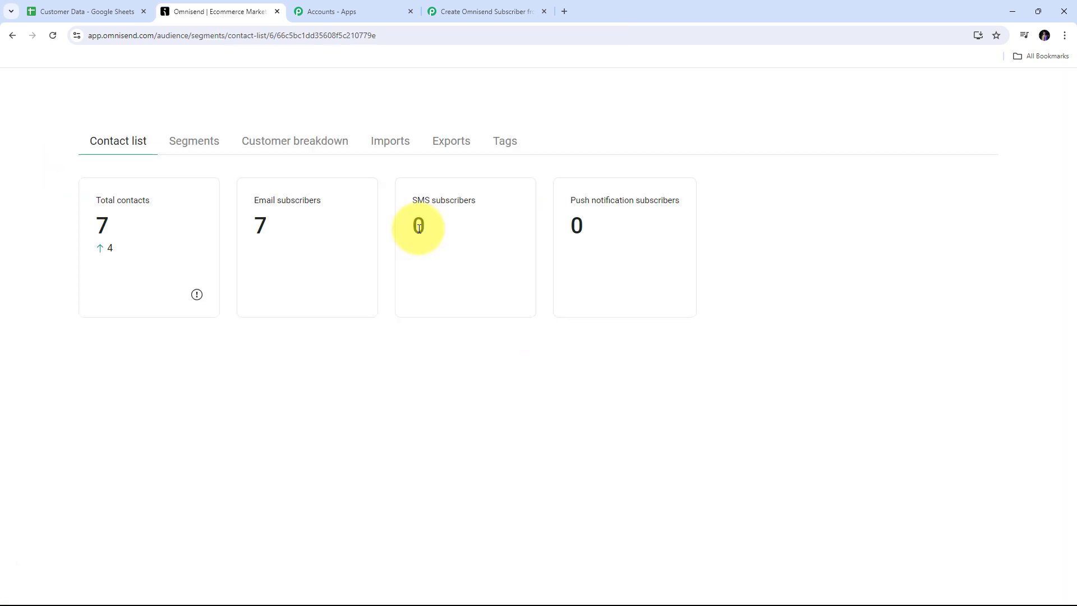
scroll(491, 336, "up", 2)
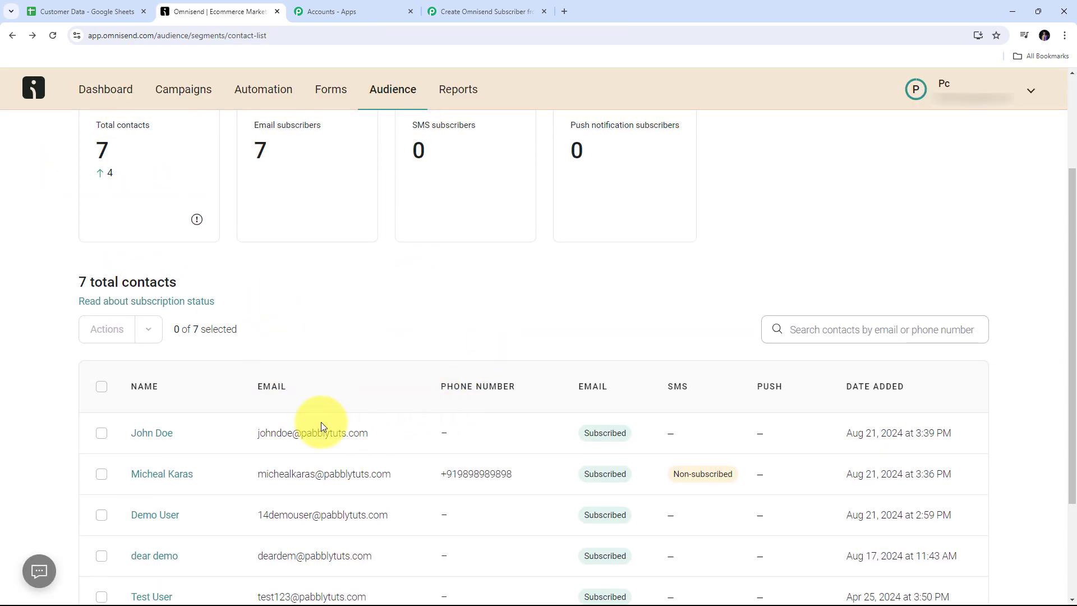
scroll(180, 435, "up", 1)
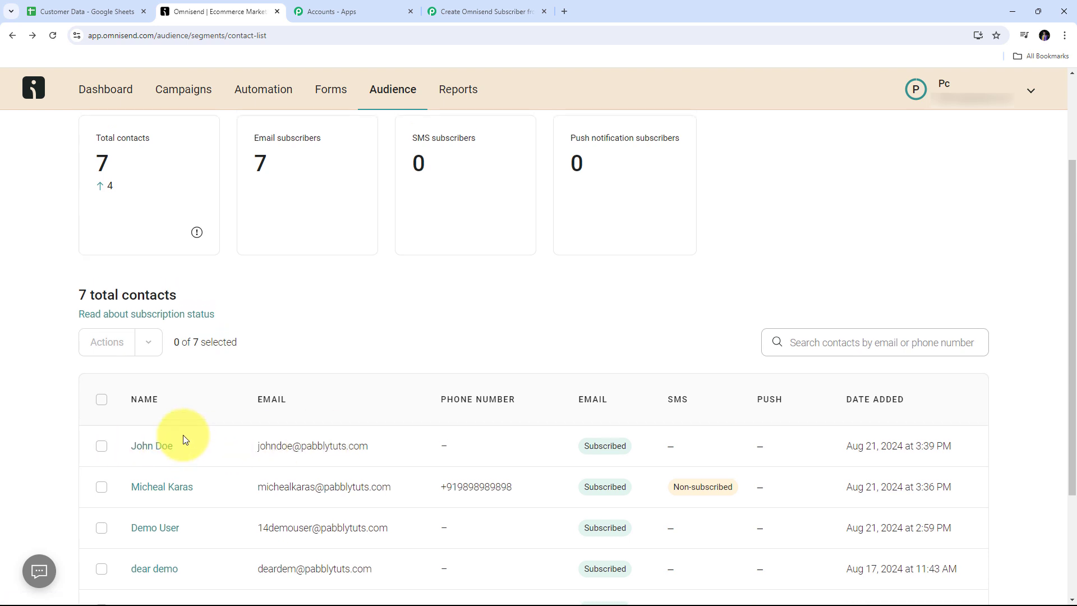
scroll(283, 488, "down", 1)
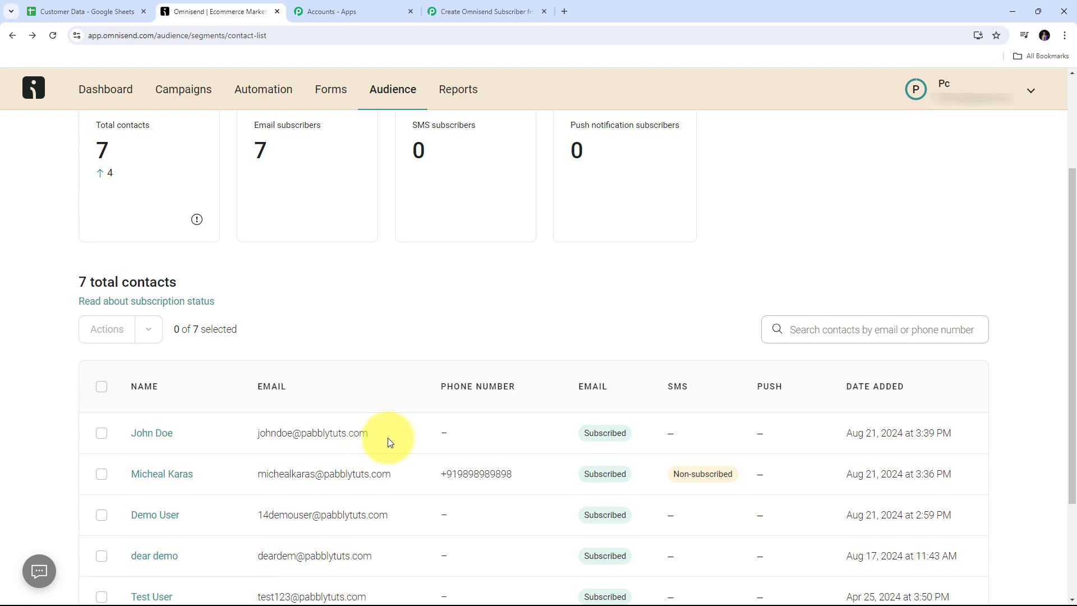
left_click(157, 435)
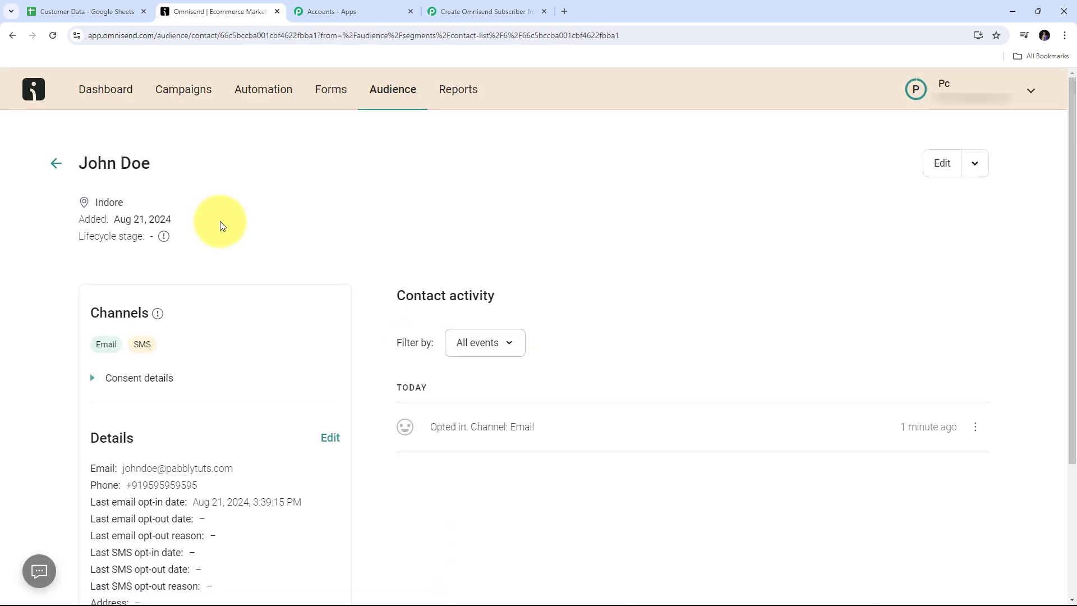
Step: Check the contact's name, city Indore, email and phone against the spreadsheet row
left_click_drag(80, 163, 188, 168)
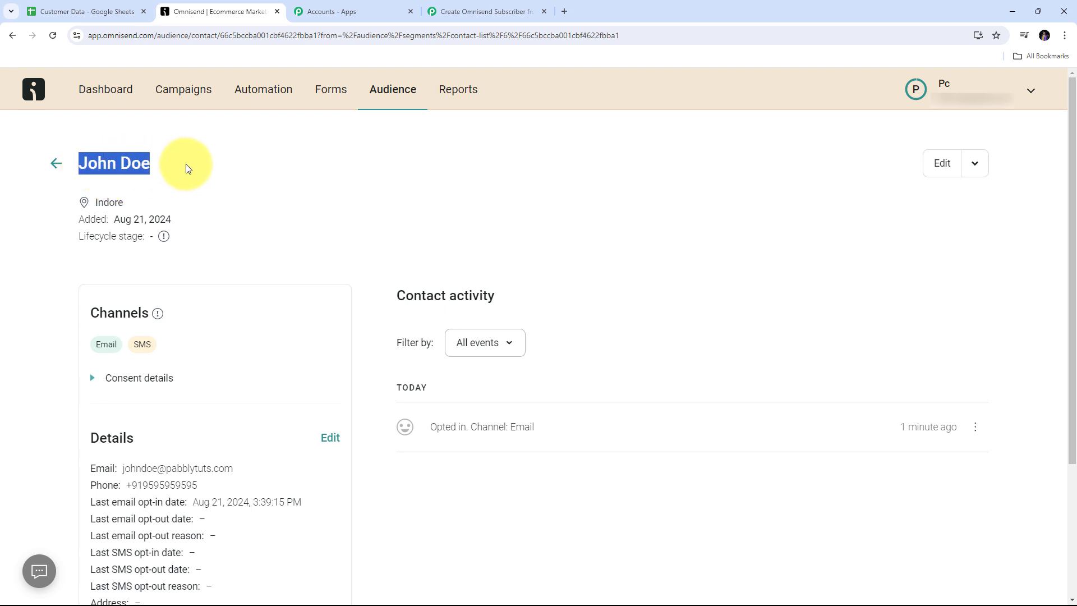
left_click_drag(93, 203, 124, 202)
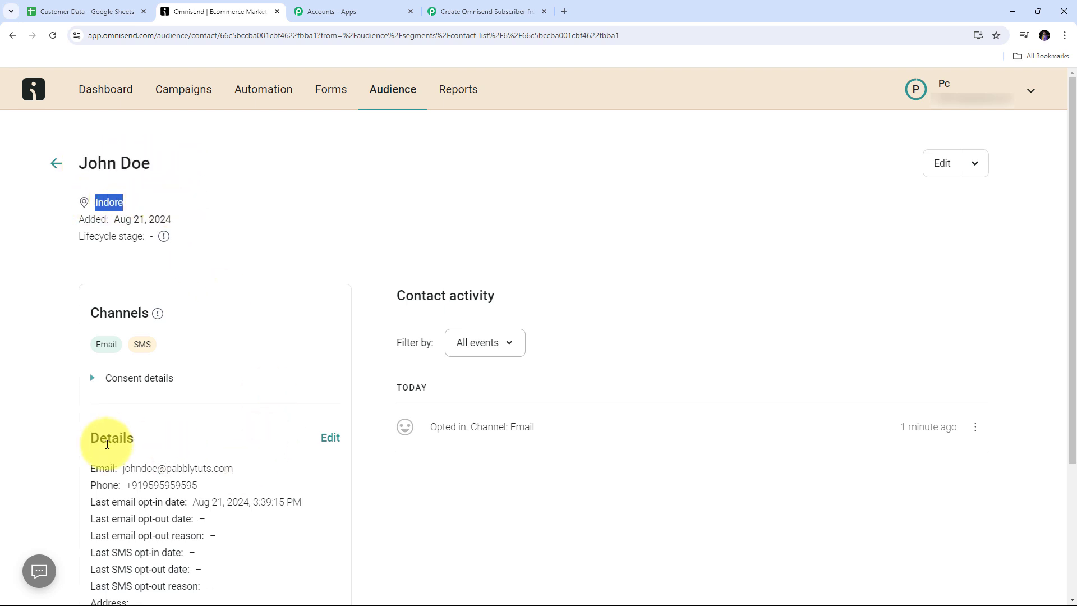
left_click_drag(121, 468, 264, 478)
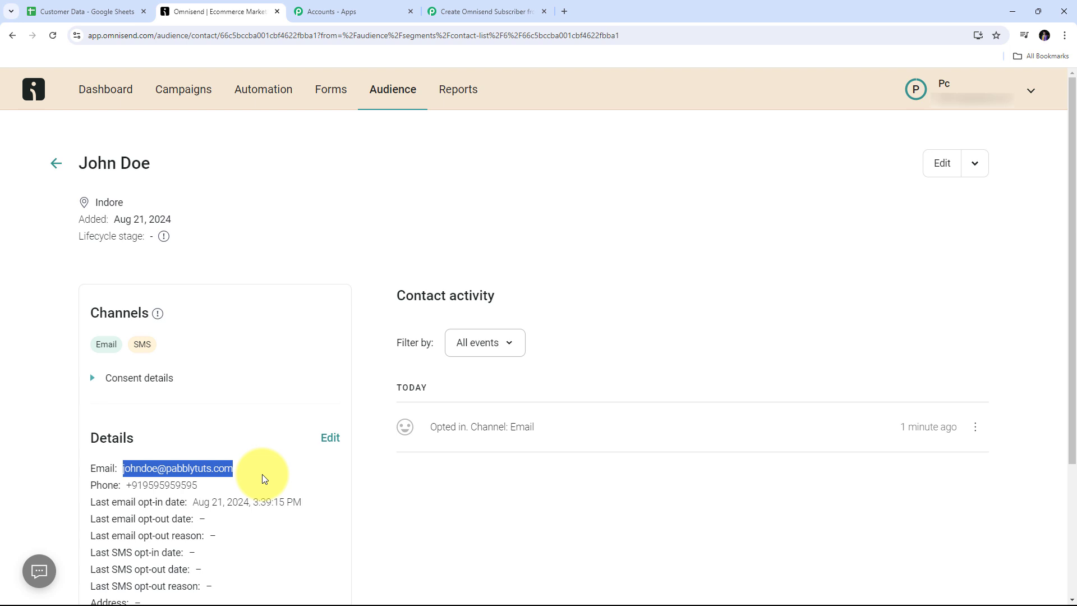
left_click_drag(125, 485, 196, 489)
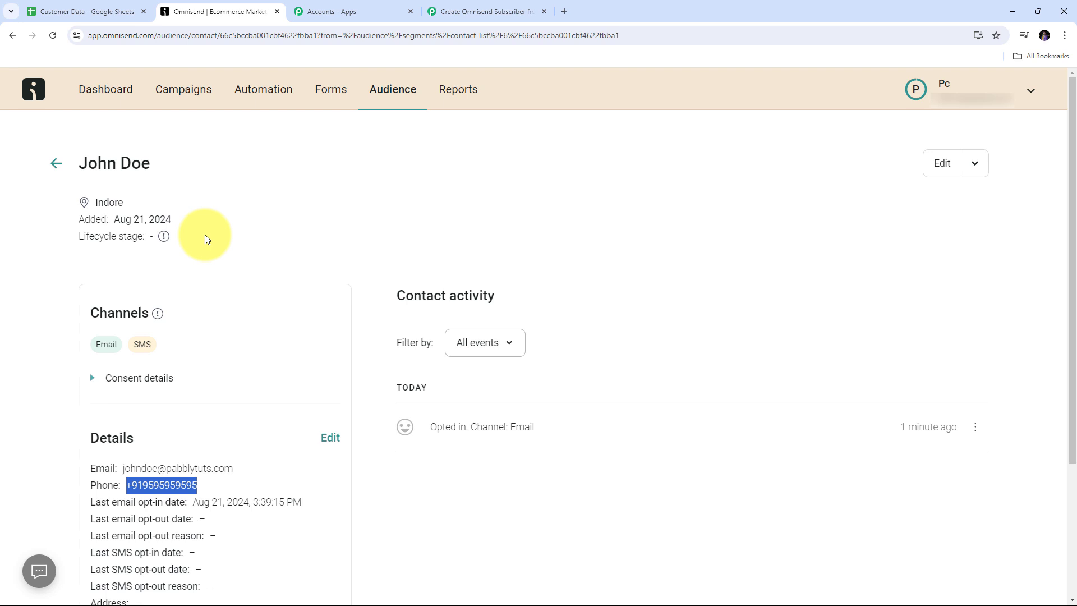
left_click(79, 11)
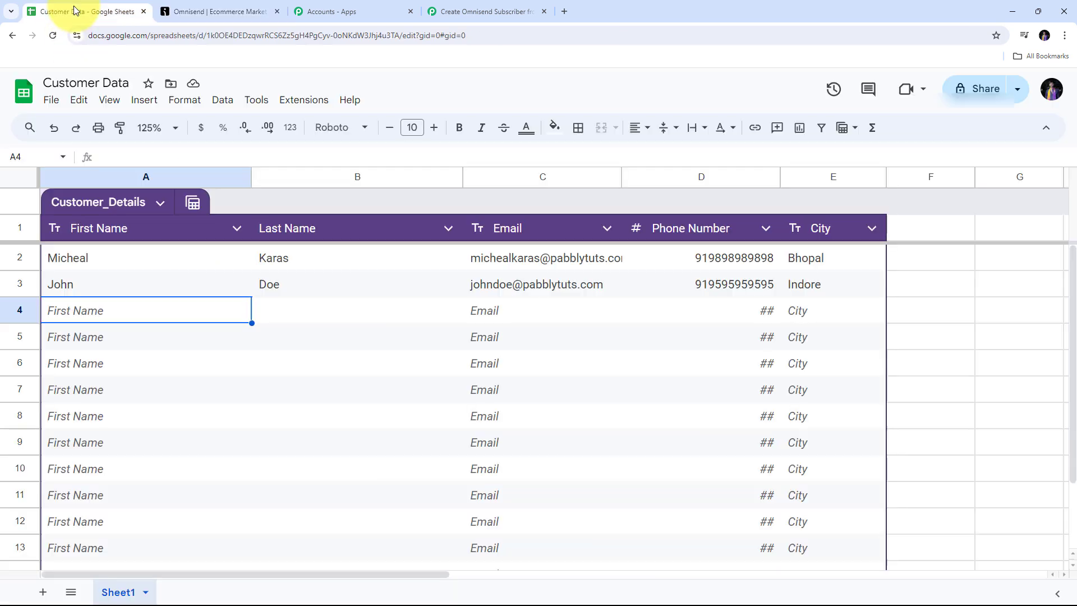
Step: Leave the Omnisend contact page and scroll the Pabbly workflow to its Google Sheets trigger and Create Subscriber action
left_click(180, 8)
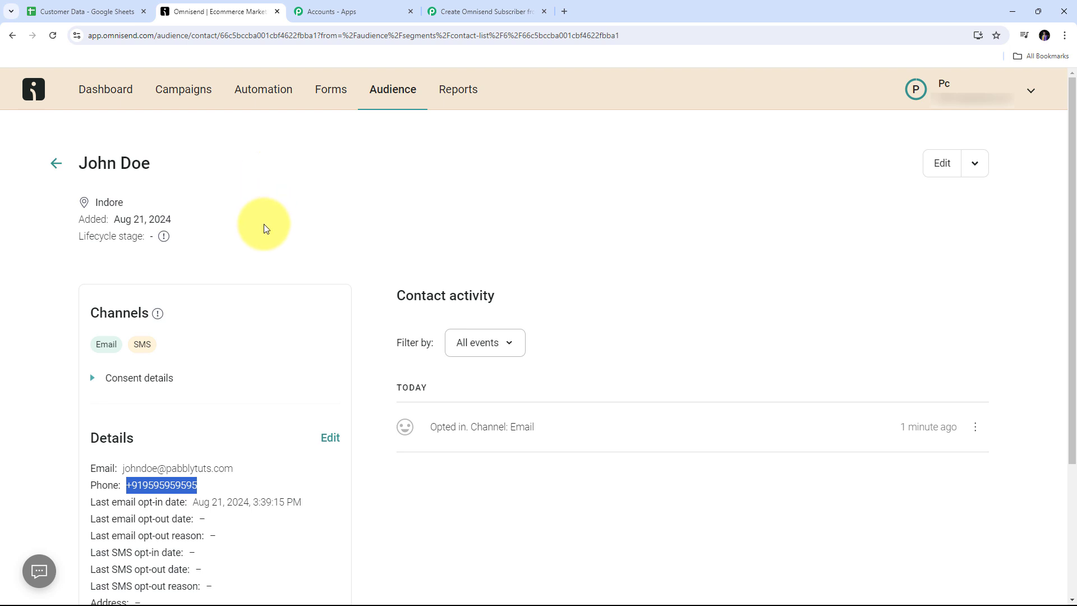
left_click(473, 10)
scroll(769, 233, "up", 20)
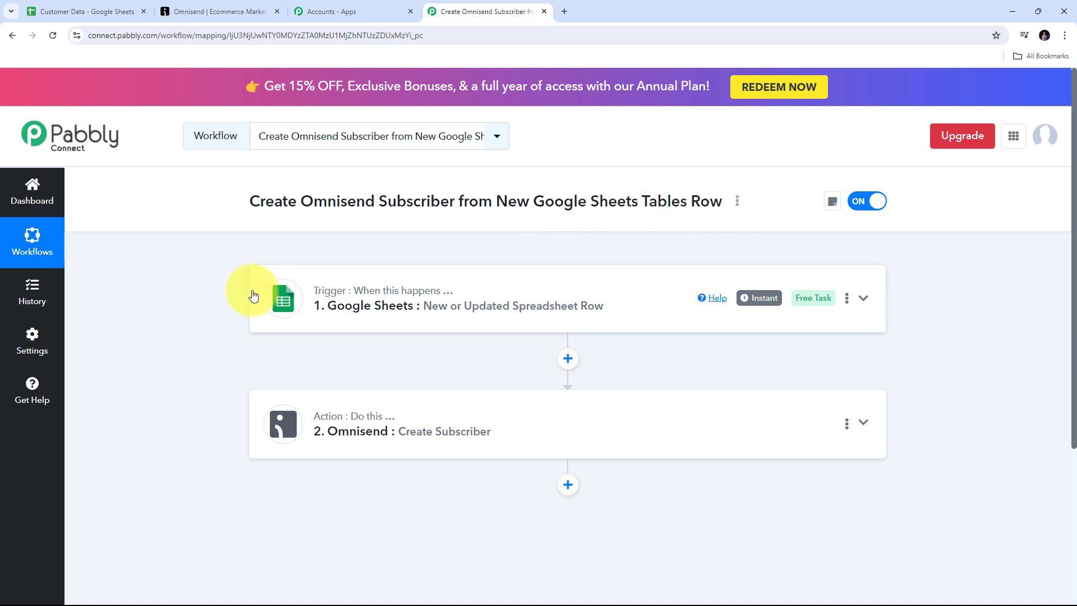
mouse_move(347, 296)
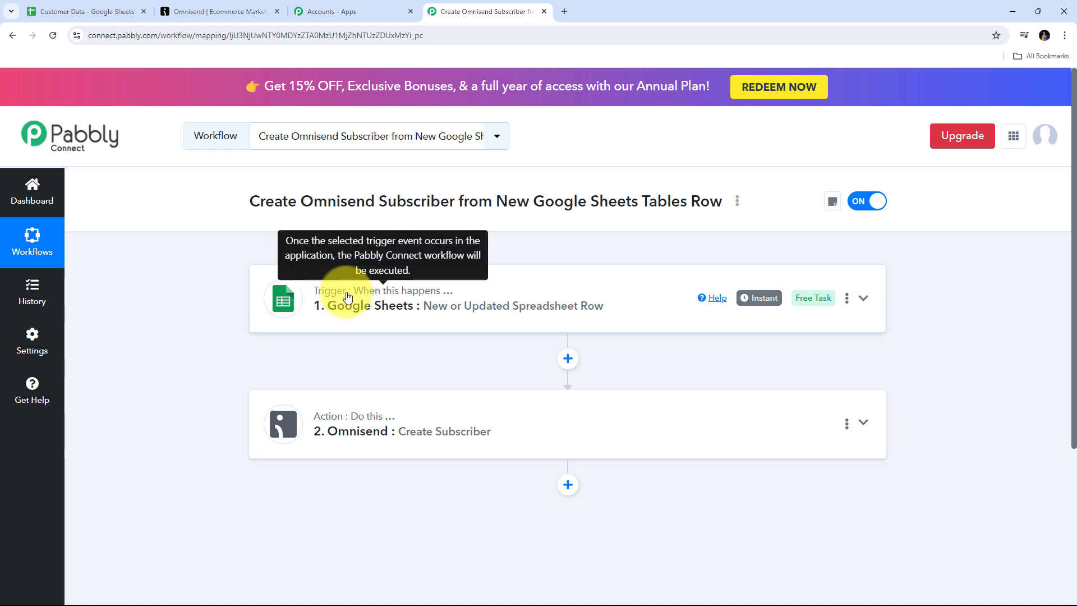